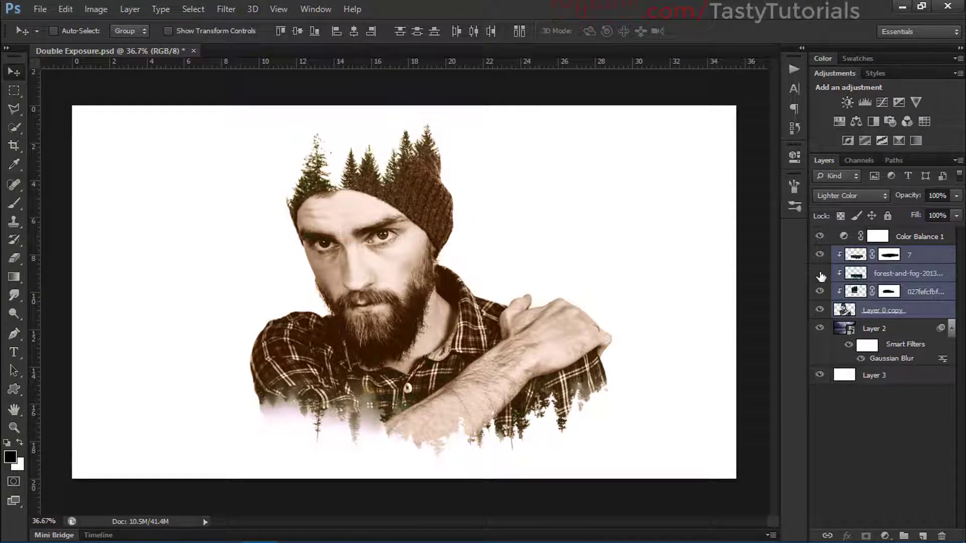
pyautogui.scroll(2, 410, 242)
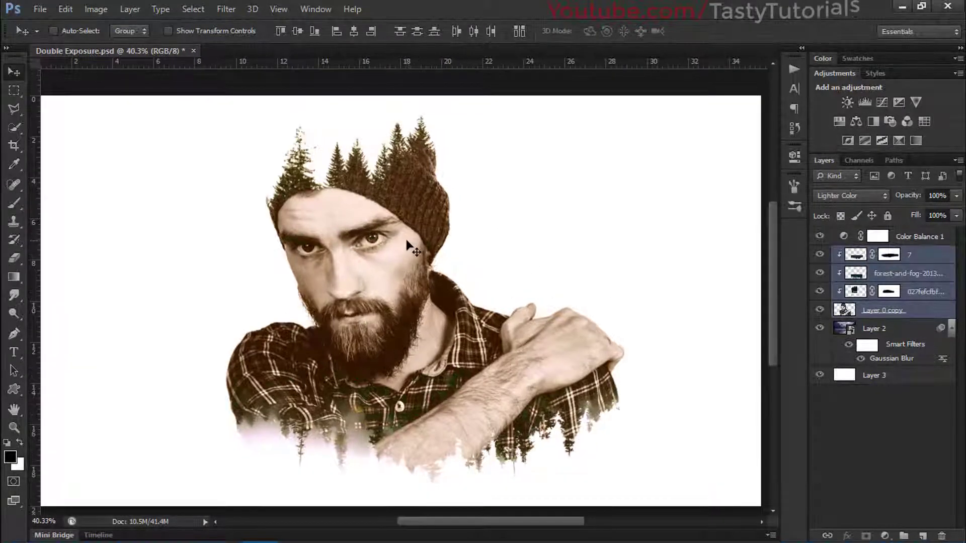
pyautogui.scroll(-2, 410, 242)
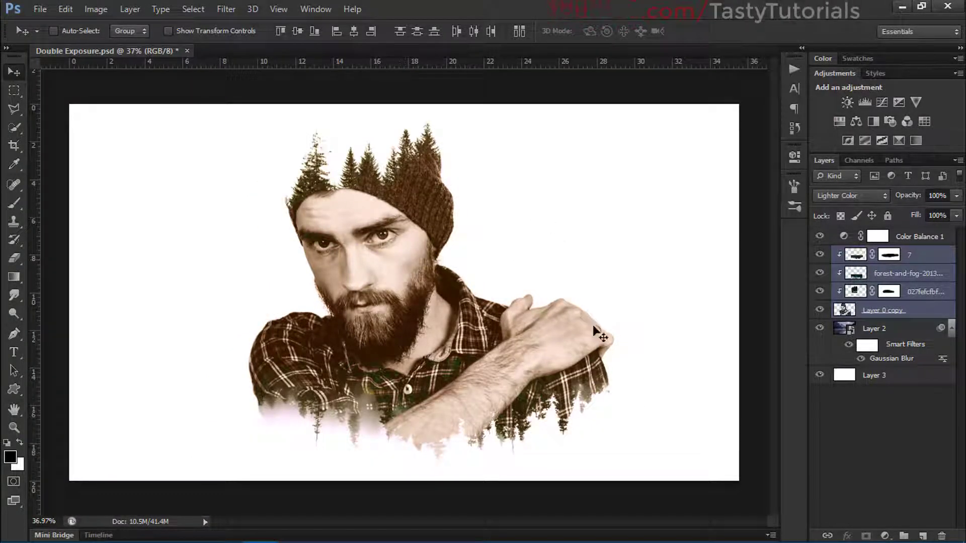
pyautogui.click(950, 329)
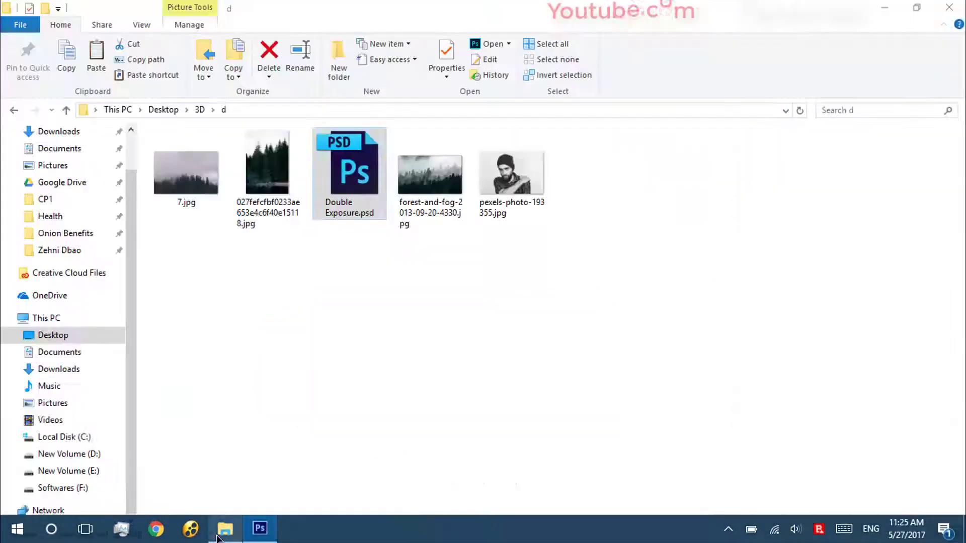
# Open pexels-photo-193355.jpg from the desktop project folder in Photoshop.
pyautogui.moveTo(480, 208); pyautogui.dragTo(308, 57)
pyautogui.hotkey('ctrl', '-')
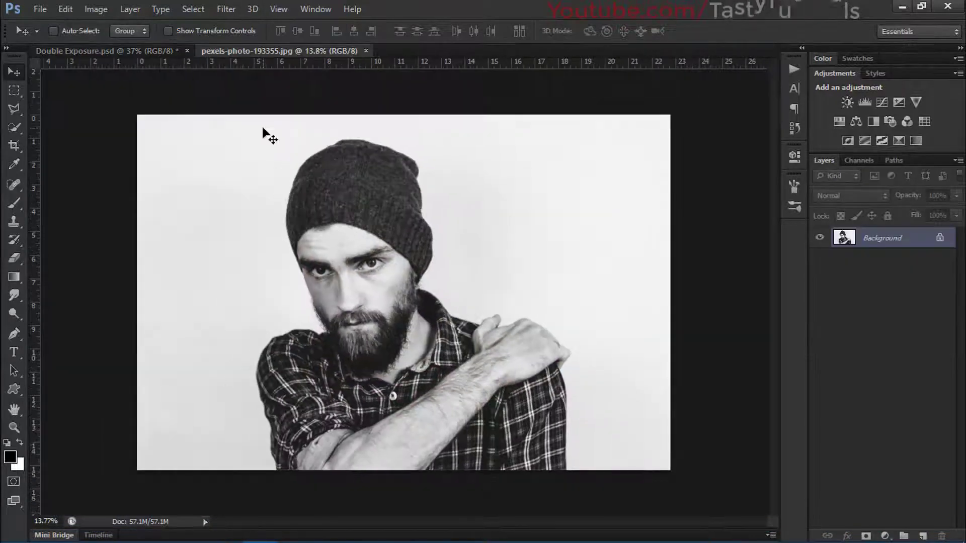
pyautogui.scroll(3, 345, 226)
pyautogui.scroll(-1, 344, 226)
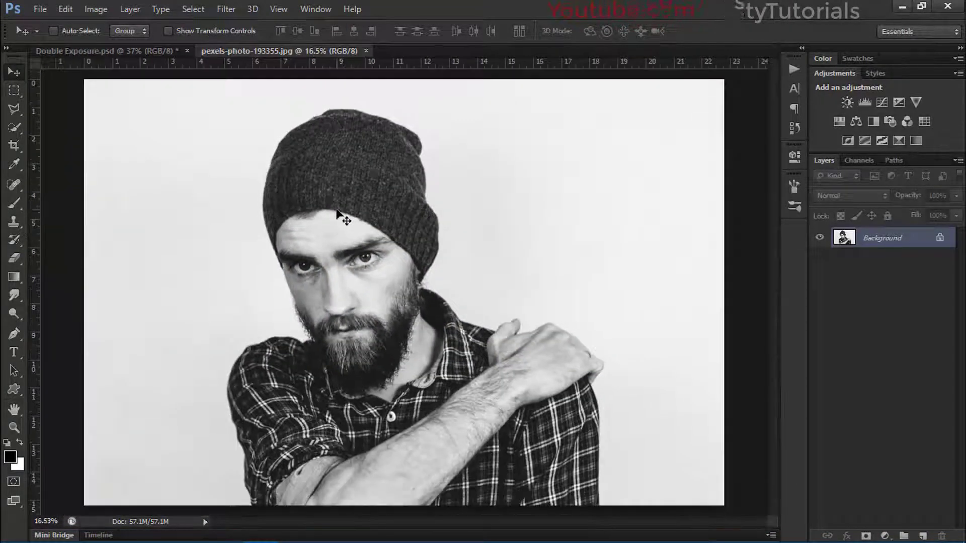
# Select the man by quick-selecting the light background around him with a size 175 brush and inverting the selection.
pyautogui.click(16, 128)
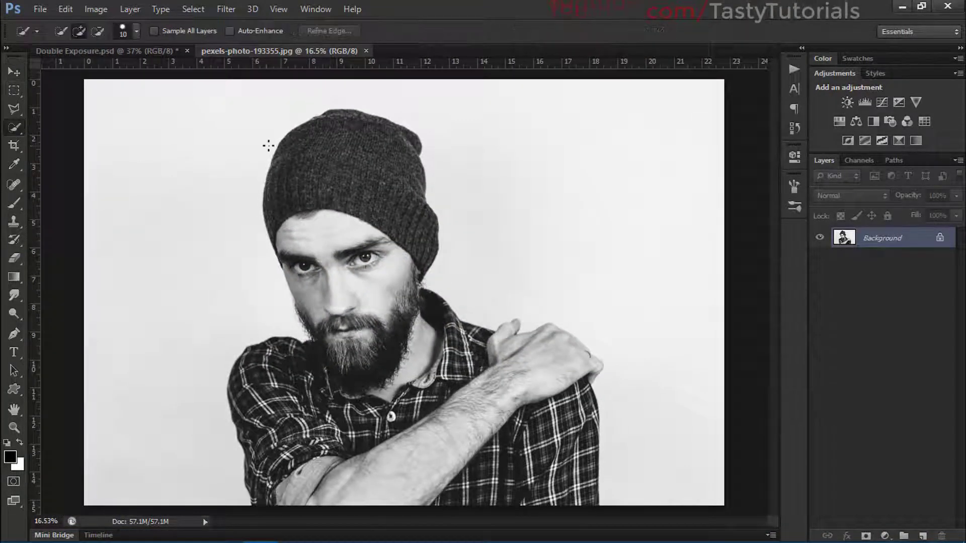
pyautogui.moveTo(342, 155)
pyautogui.mouseDown()
pyautogui.moveTo(282, 251)
pyautogui.moveTo(211, 201)
pyautogui.moveTo(157, 464)
pyautogui.mouseUp()
pyautogui.hotkey('ctrl', 'd')
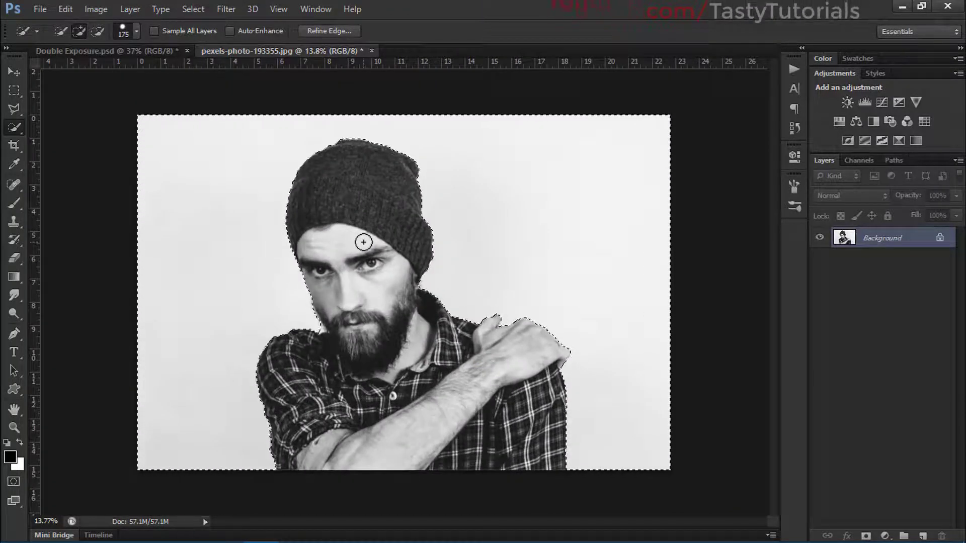
pyautogui.hotkey('ctrl', 'i')
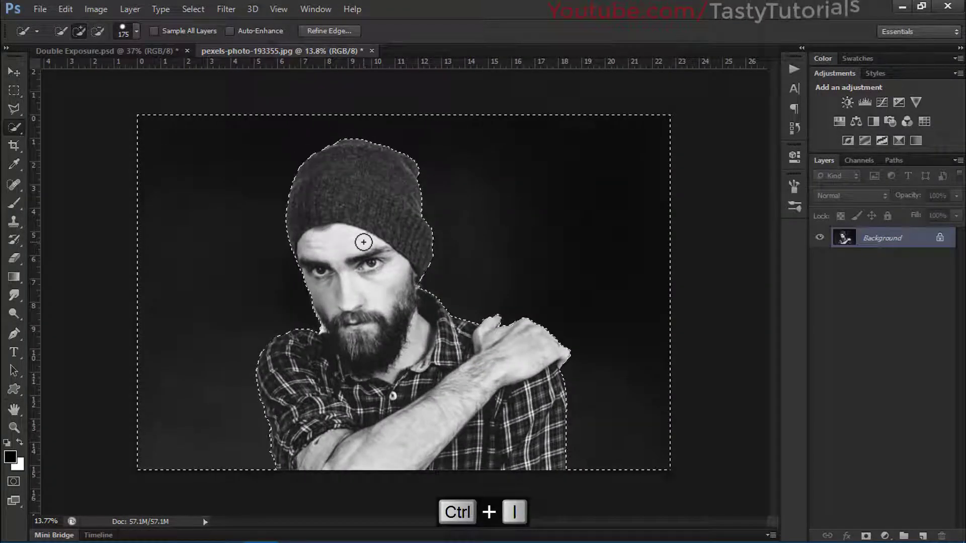
pyautogui.hotkey('ctrl', 'alt', 'z')
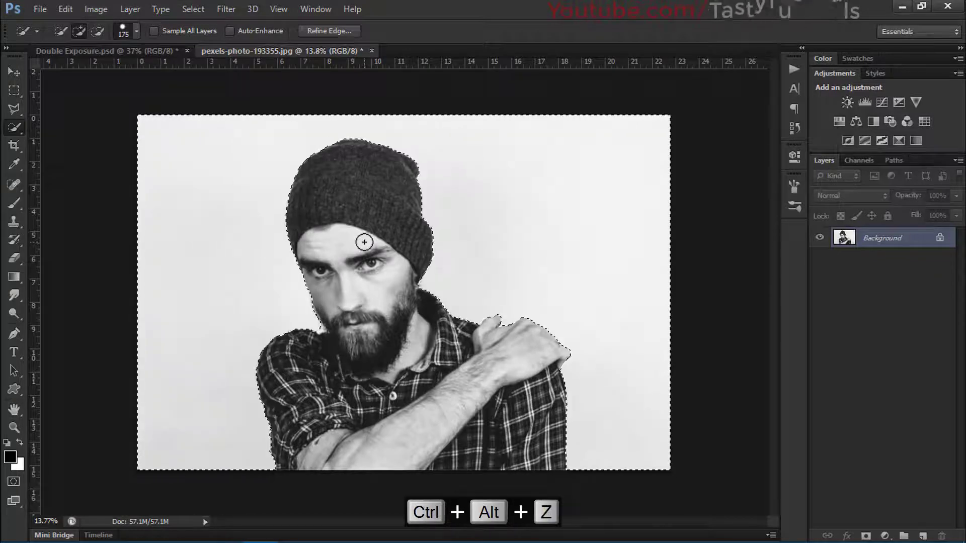
pyautogui.hotkey('ctrl', 'shift', 'i')
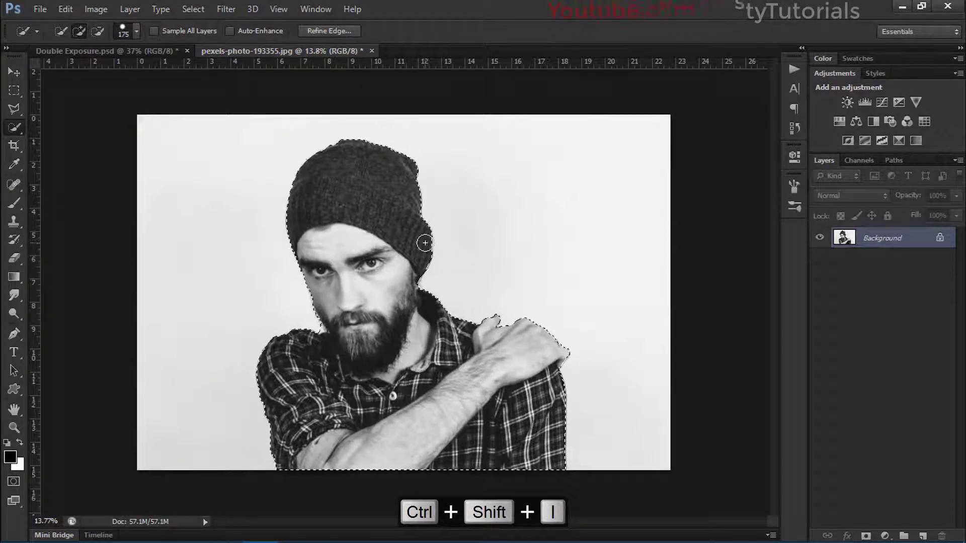
# Turn the background into a regular layer and mask it to the selected man.
pyautogui.press('v')
pyautogui.click(865, 536)
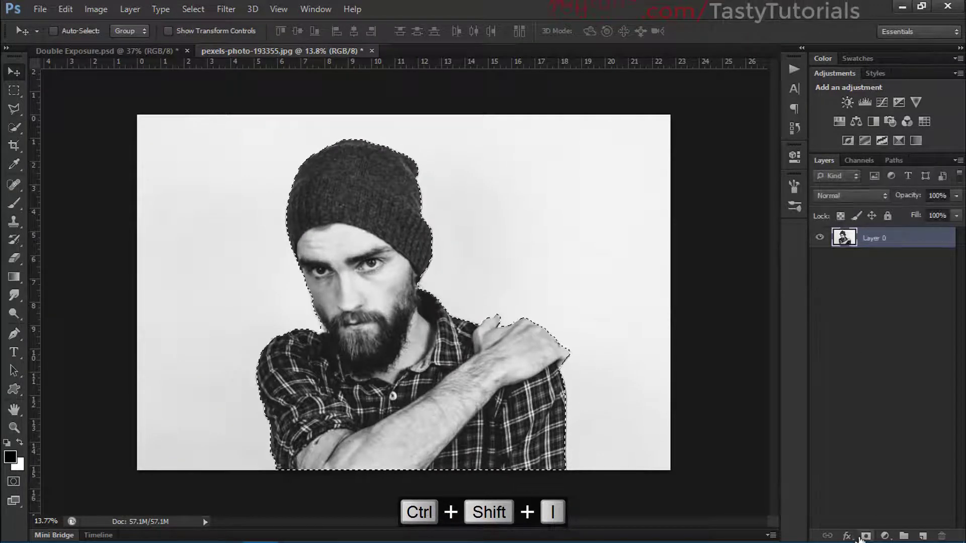
pyautogui.hotkey('ctrl', '+')
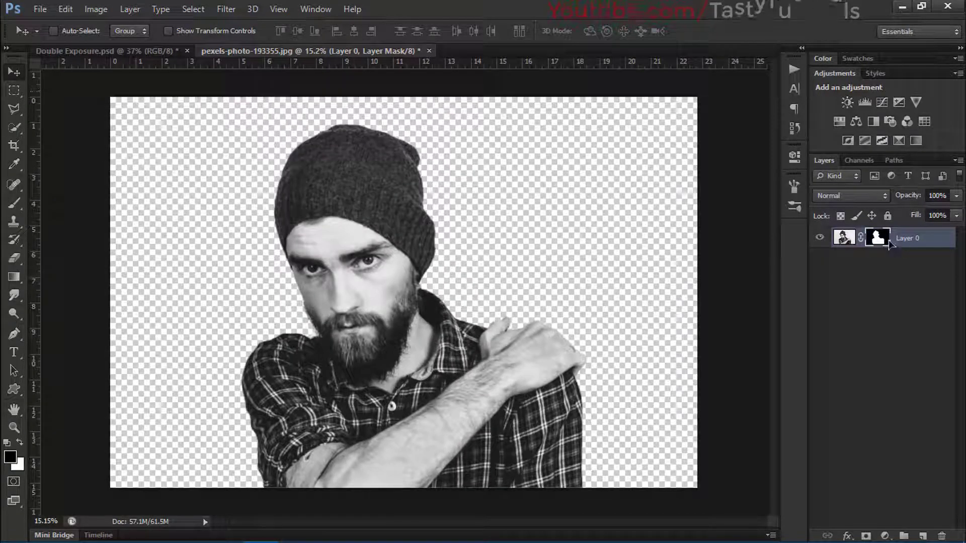
# Use Refine Mask with a size 175 Refine Radius brush along the cheek, shoulder and hat edges of the man.
pyautogui.rightClick(888, 243)
pyautogui.click(852, 354)
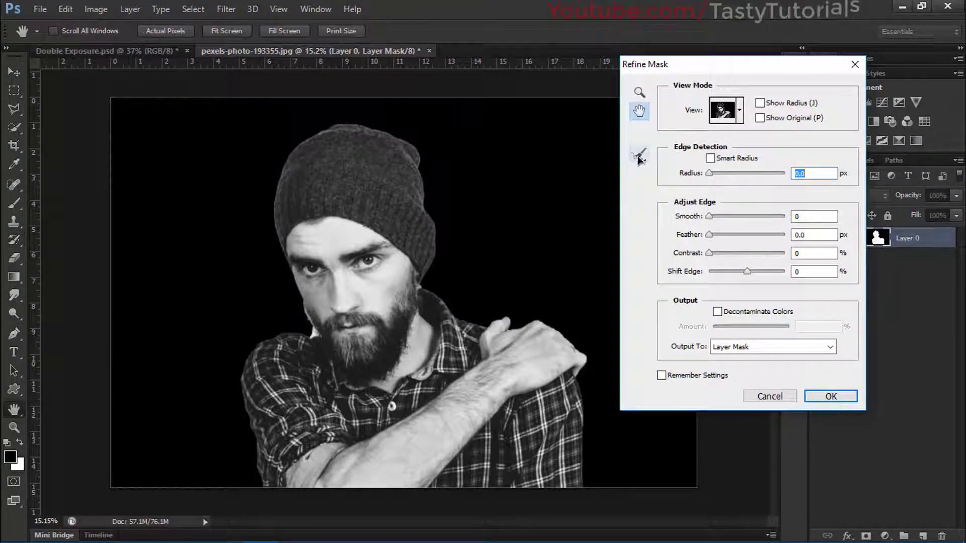
pyautogui.moveTo(639, 154); pyautogui.dragTo(664, 158)
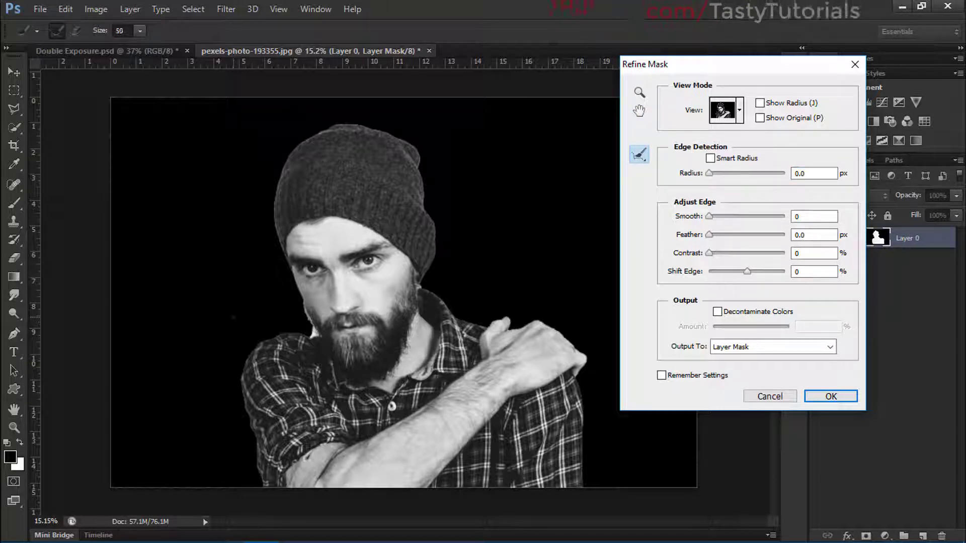
pyautogui.scroll(1, 412, 282)
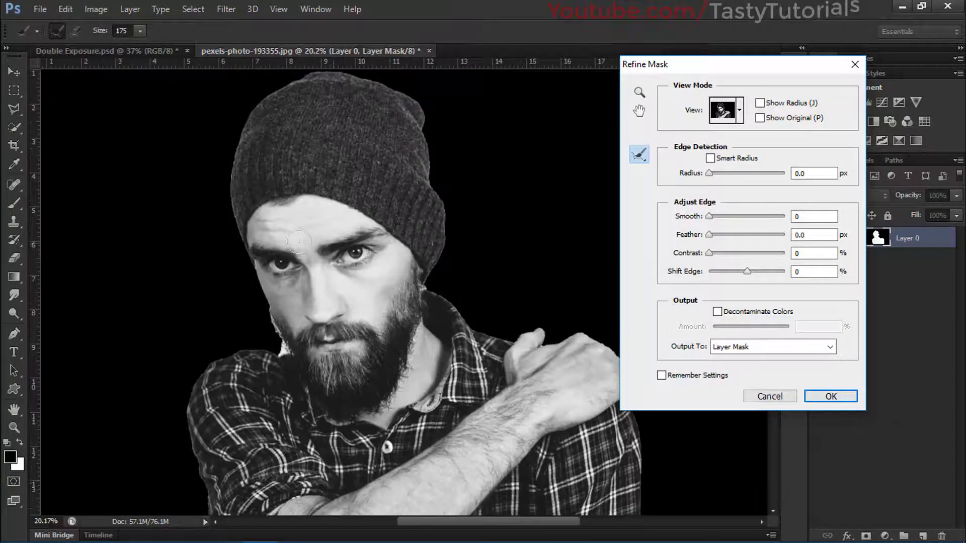
pyautogui.moveTo(276, 345)
pyautogui.mouseDown()
pyautogui.moveTo(260, 320)
pyautogui.moveTo(284, 343)
pyautogui.moveTo(279, 352)
pyautogui.moveTo(218, 349)
pyautogui.moveTo(187, 374)
pyautogui.moveTo(183, 402)
pyautogui.moveTo(201, 355)
pyautogui.mouseUp()
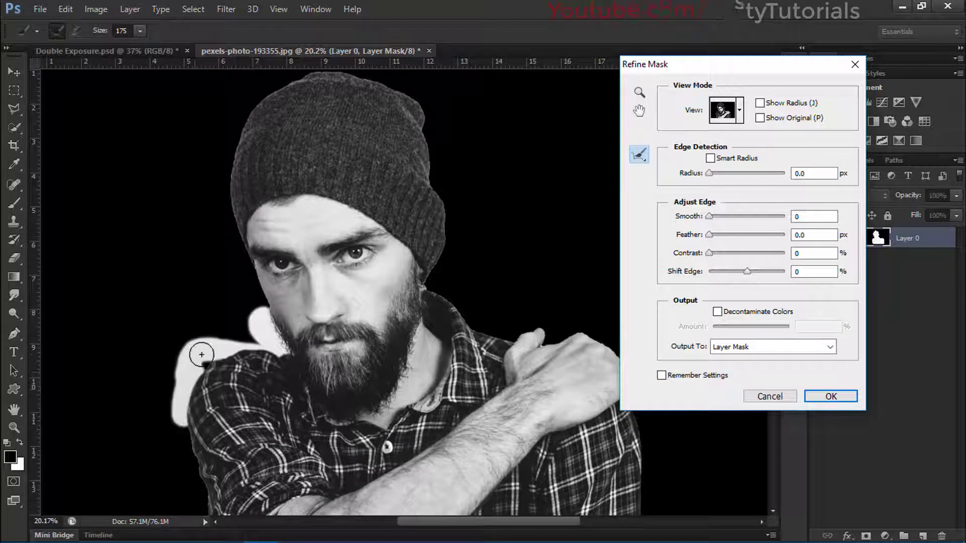
pyautogui.moveTo(176, 409); pyautogui.dragTo(177, 415)
pyautogui.moveTo(234, 244); pyautogui.dragTo(202, 294)
pyautogui.moveTo(394, 339)
pyautogui.mouseDown()
pyautogui.moveTo(415, 310)
pyautogui.moveTo(418, 256)
pyautogui.moveTo(387, 151)
pyautogui.mouseUp()
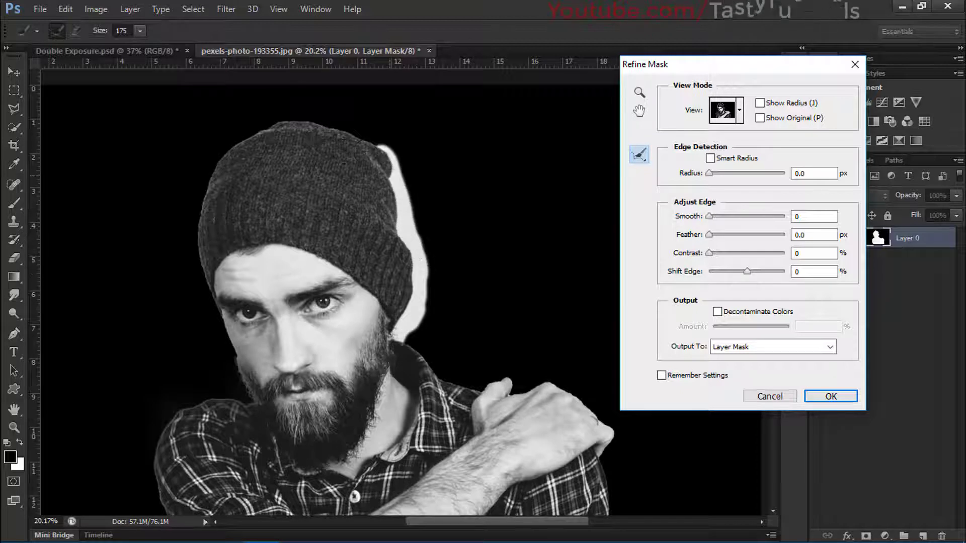
pyautogui.hotkey('ctrl', '-')
pyautogui.hotkey('ctrl', '-')
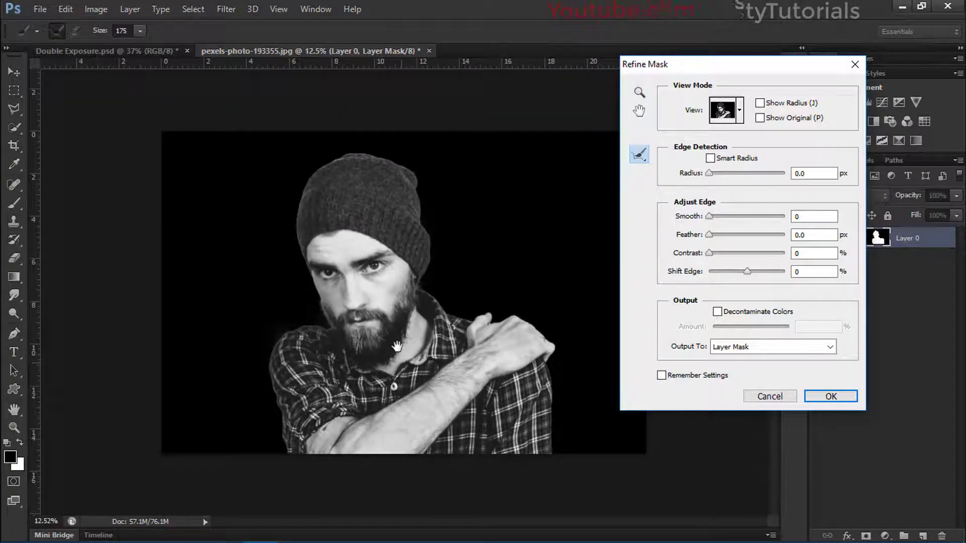
pyautogui.scroll(2, 400, 306)
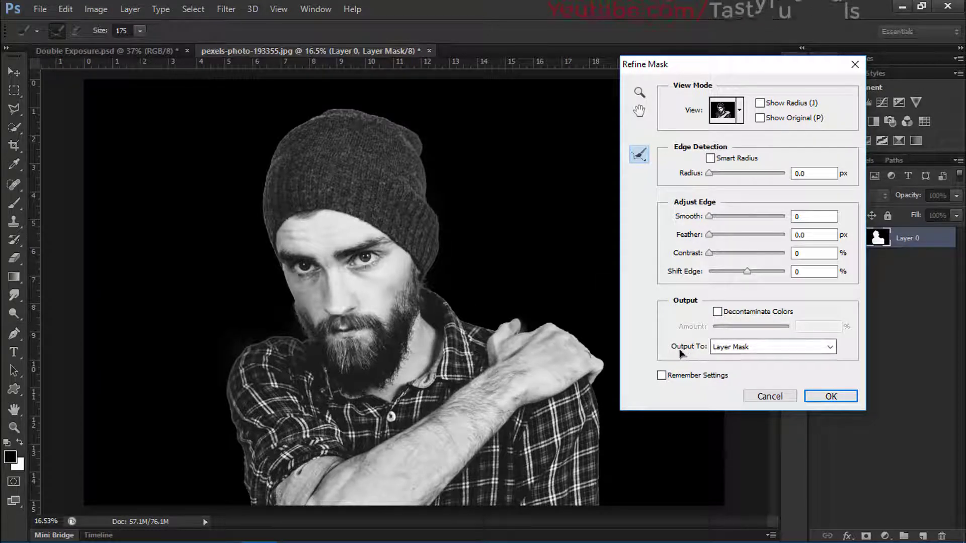
# Output the refined mask to a new layer with layer mask, keeping the original masked layer hidden.
pyautogui.click(727, 347)
pyautogui.click(734, 397)
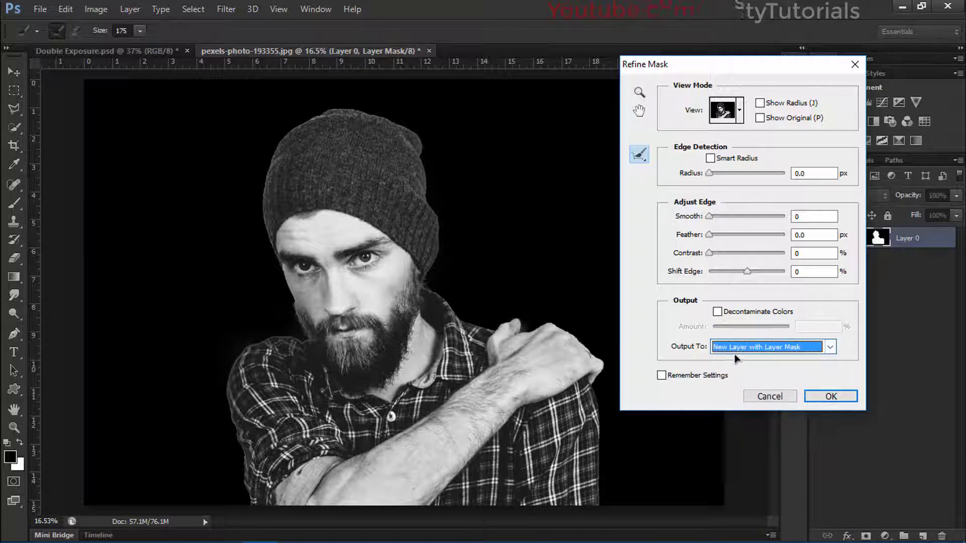
pyautogui.click(812, 396)
pyautogui.press('v')
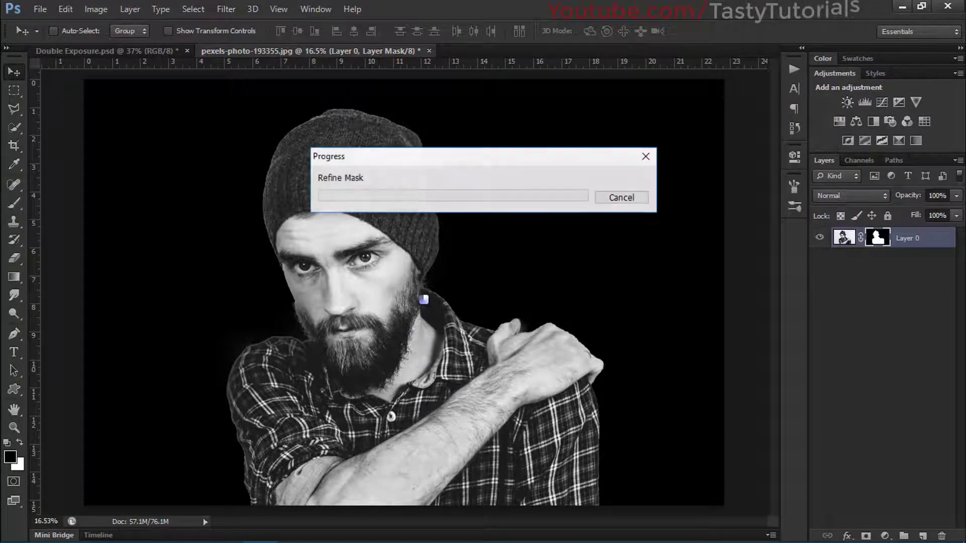
pyautogui.hotkey('ctrl', '-')
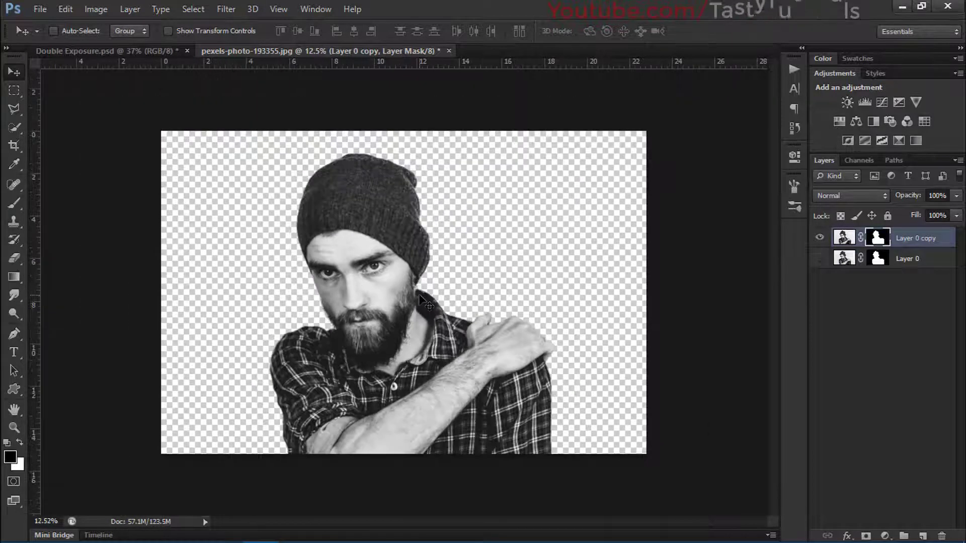
pyautogui.click(819, 258)
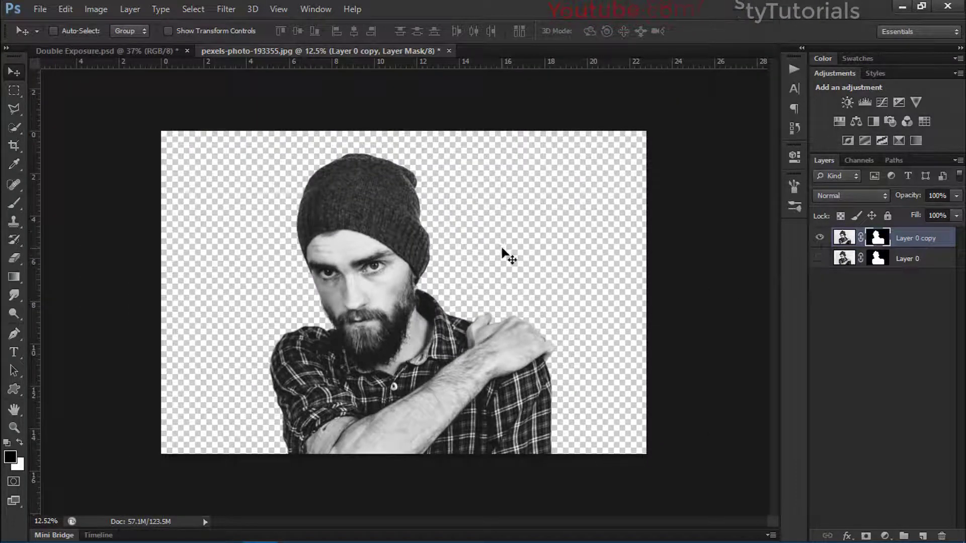
pyautogui.hotkey('ctrl', '+')
# Set up a new document 2560 pixels wide and 1440 pixels high at 300 pixels/inch.
pyautogui.click(30, 8)
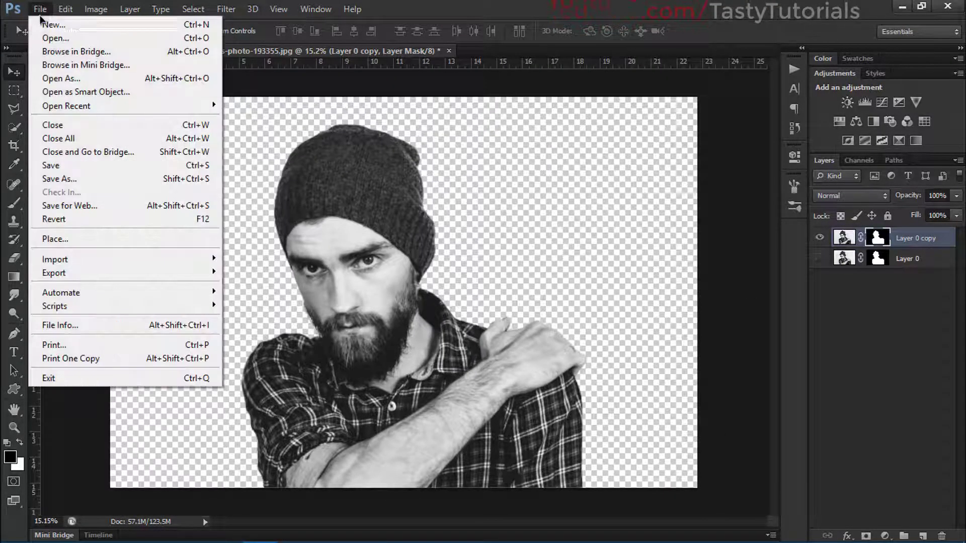
pyautogui.click(47, 24)
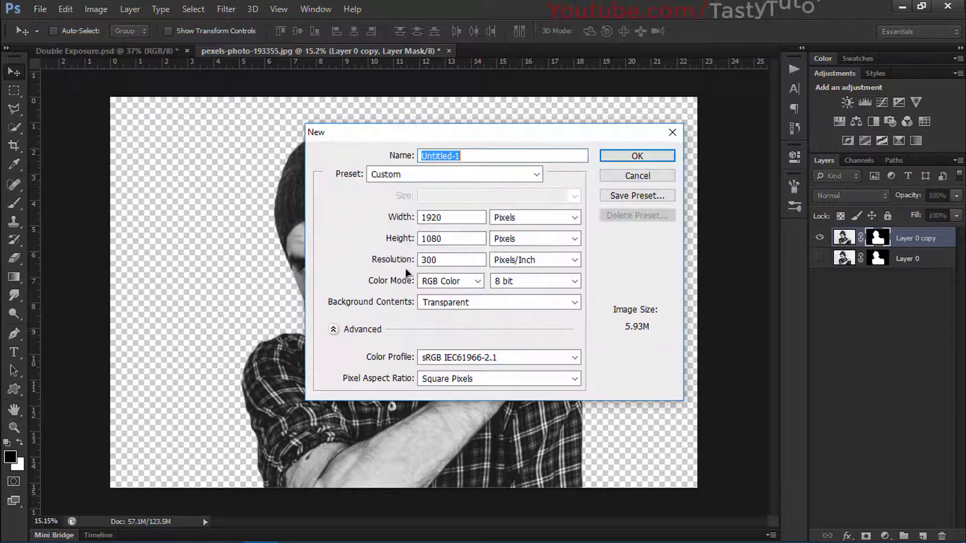
pyautogui.doubleClick(460, 217)
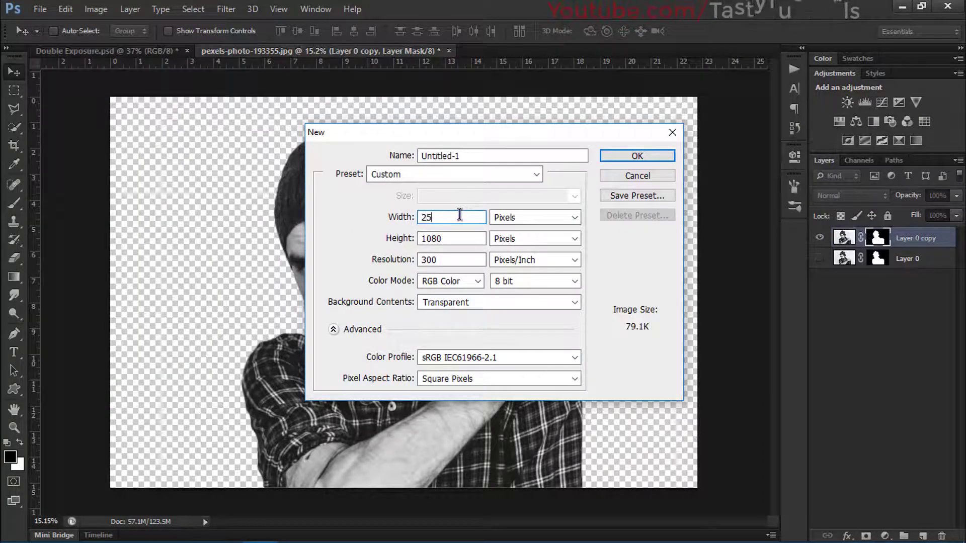
pyautogui.write('2560')
pyautogui.press('Tab')
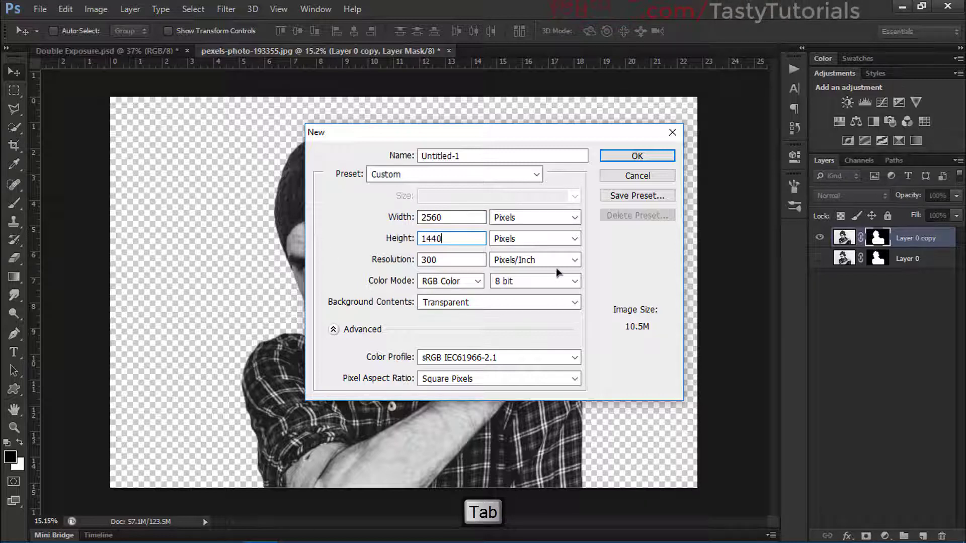
pyautogui.moveTo(436, 260); pyautogui.dragTo(422, 260)
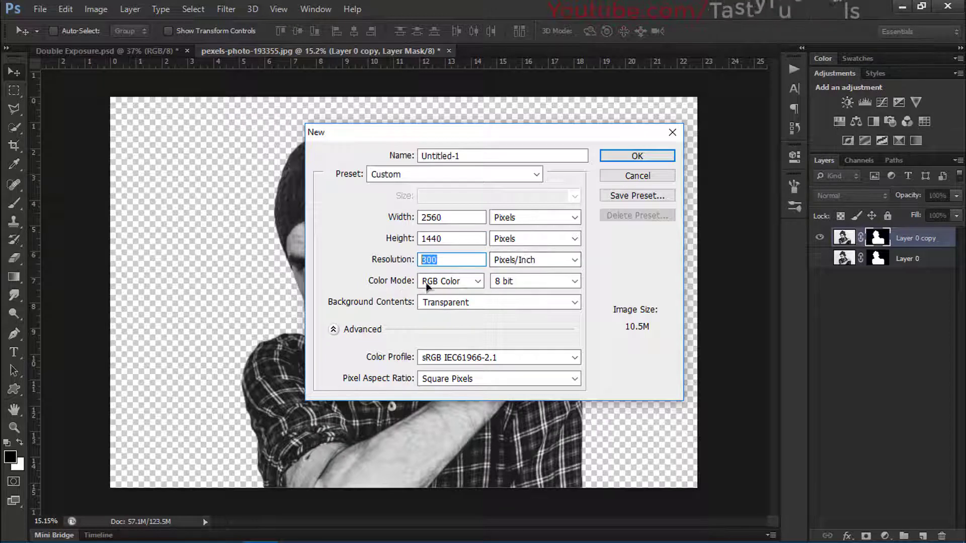
# Name the new document Exposure and create it.
pyautogui.moveTo(468, 156); pyautogui.dragTo(390, 155)
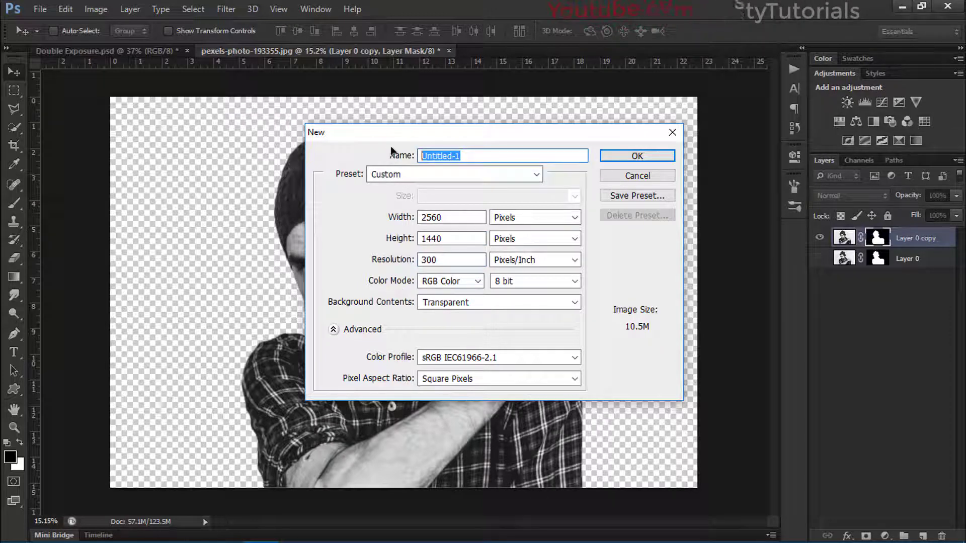
pyautogui.write('Ex')
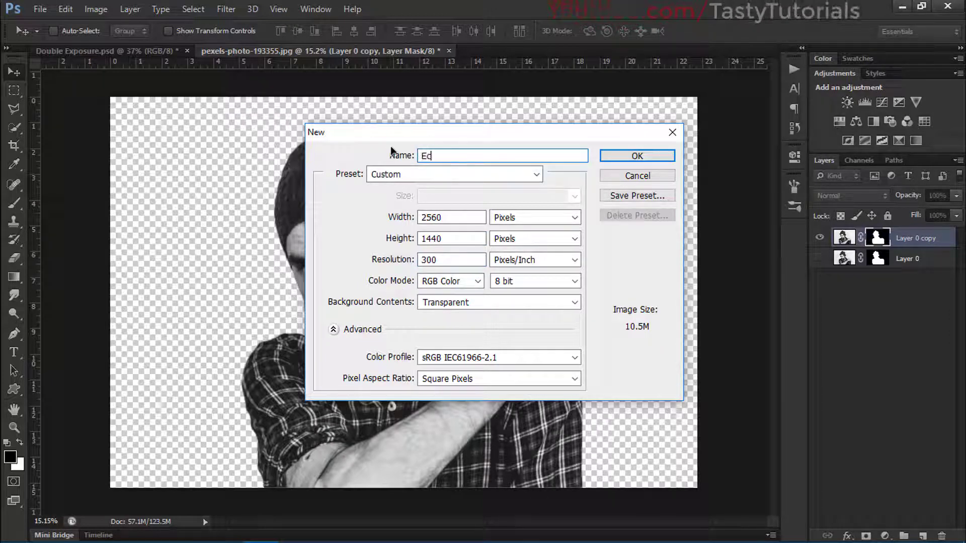
pyautogui.press('BackSpace')
pyautogui.write('xposure')
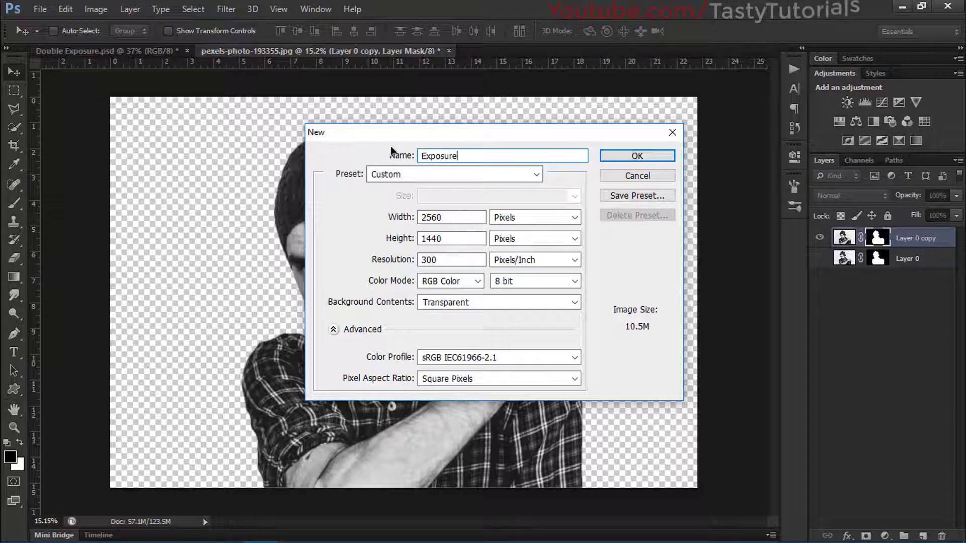
pyautogui.click(650, 160)
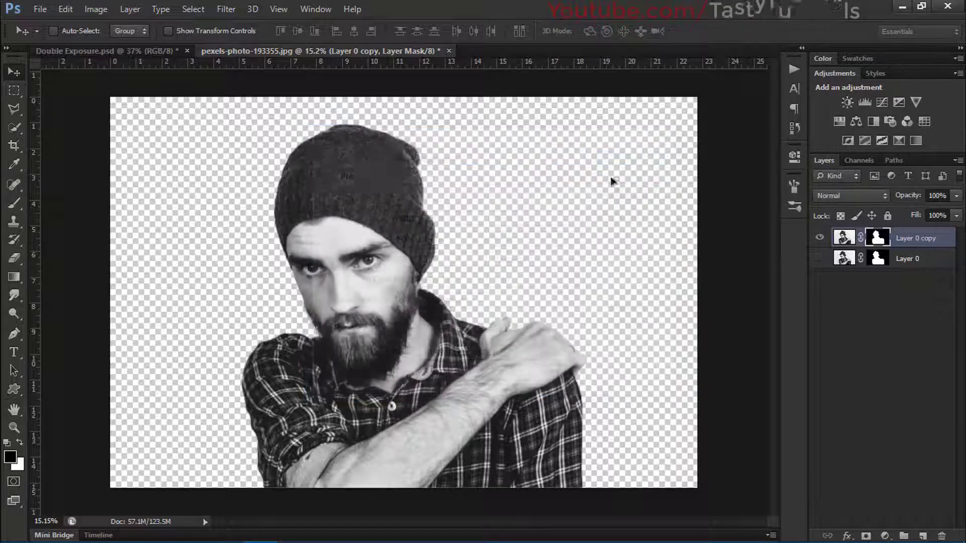
pyautogui.scroll(-1, 306, 317)
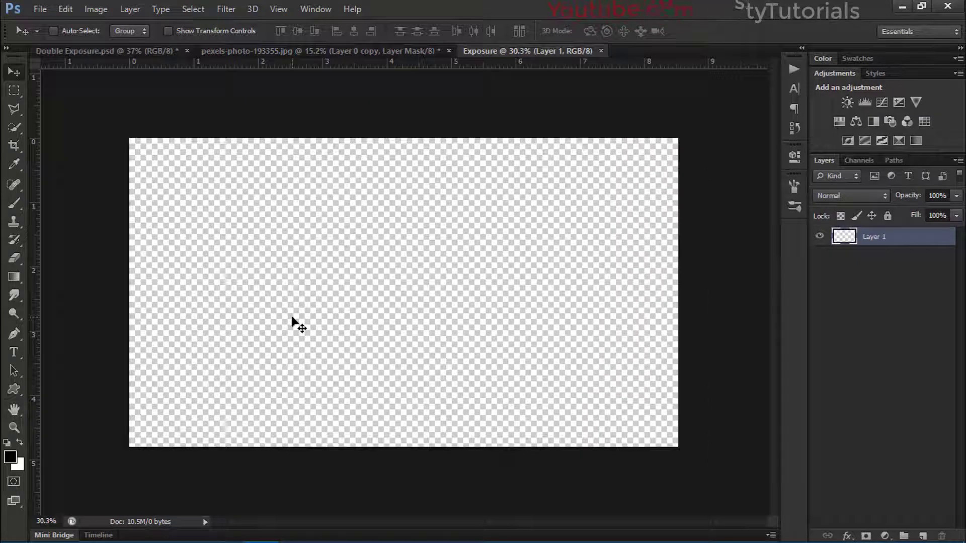
# Fill the empty layer of the Exposure document with the white background colour.
pyautogui.hotkey('alt', 'BackSpace')
pyautogui.hotkey('ctrl', 'BackSpace')
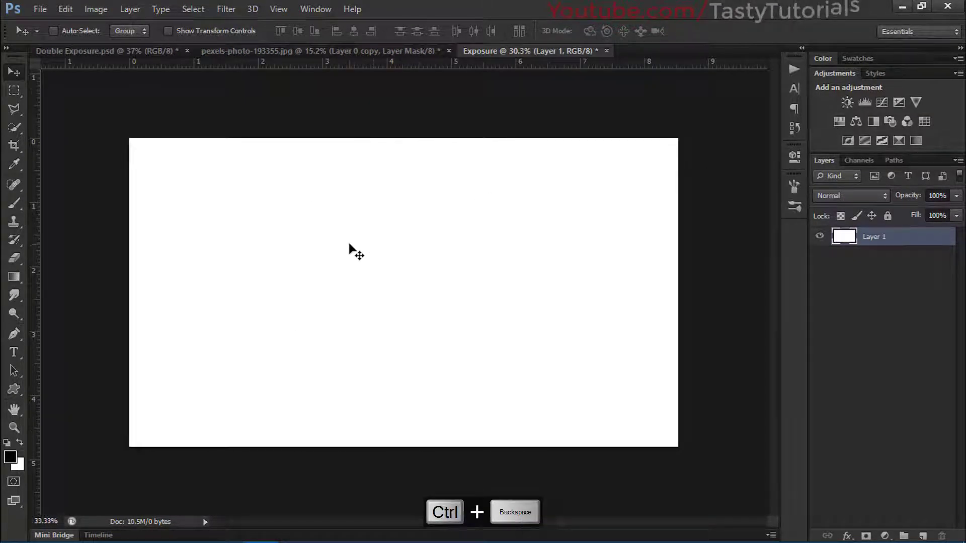
pyautogui.hotkey('ctrl', '0')
# Rename the white layer as BG.
pyautogui.doubleClick(872, 237)
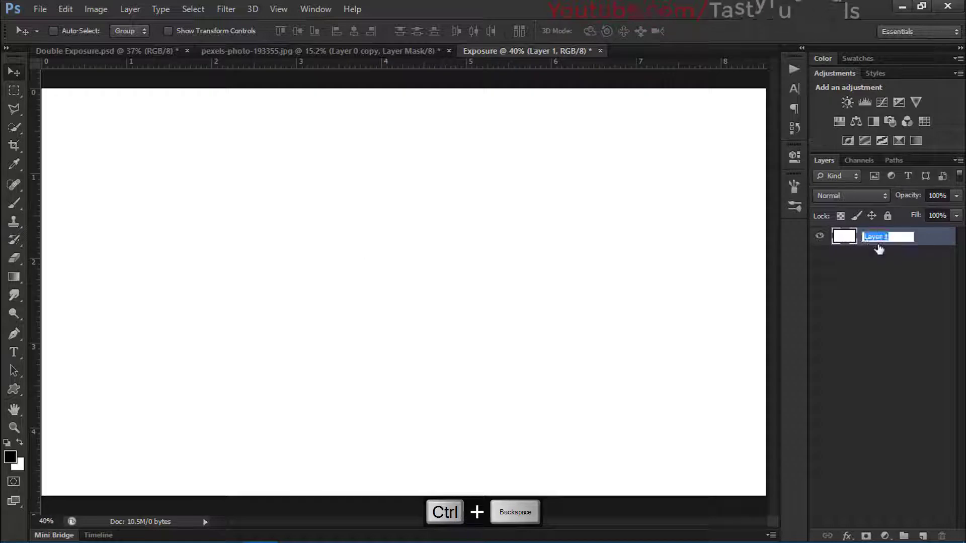
pyautogui.write('BG')
pyautogui.press('Return')
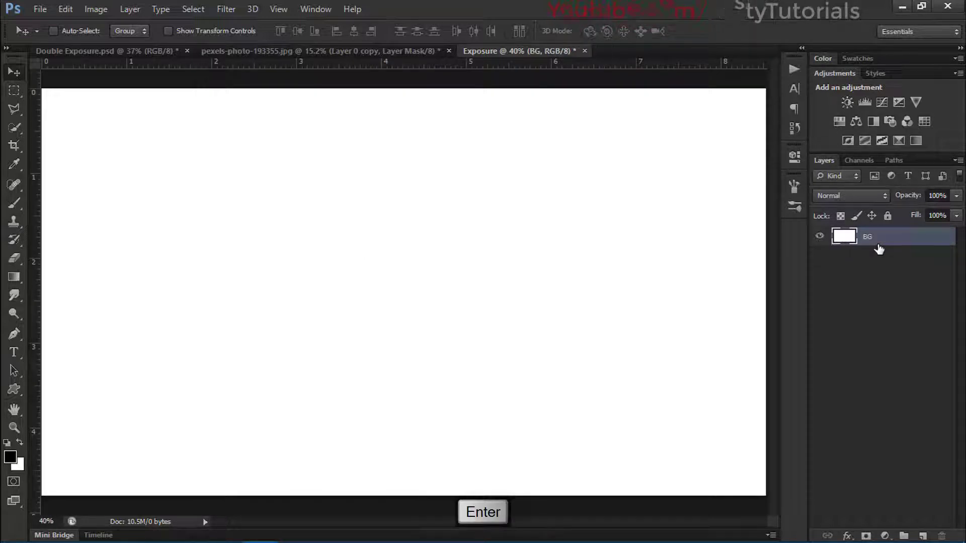
# Copy the cut-out man's masked layer from pexels-photo-193355.jpg into the Exposure document above BG.
pyautogui.click(389, 53)
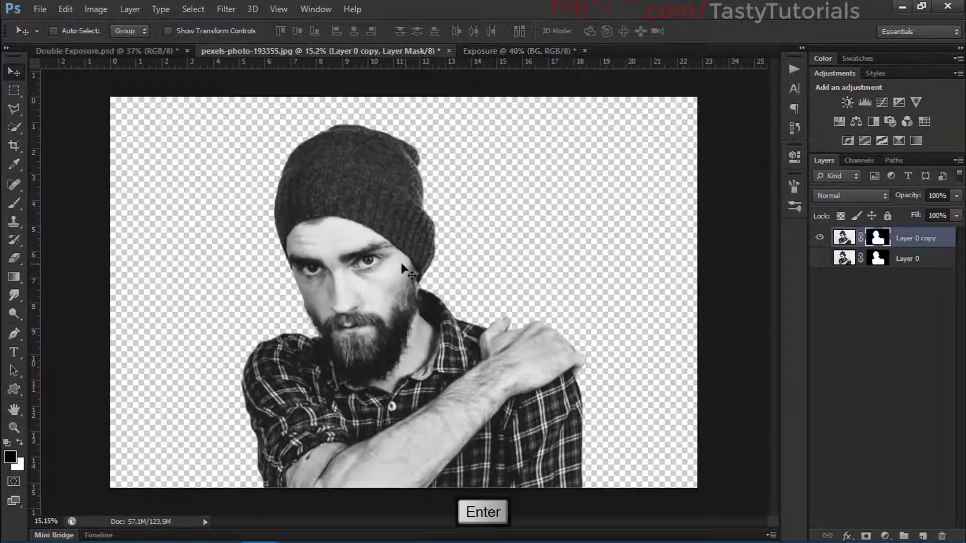
pyautogui.moveTo(399, 270)
pyautogui.mouseDown()
pyautogui.moveTo(493, 38)
pyautogui.moveTo(395, 205)
pyautogui.moveTo(379, 250)
pyautogui.moveTo(388, 267)
pyautogui.mouseUp()
pyautogui.scroll(-2, 379, 250)
# Scale the man down proportionally and position him so his hat, shoulders and crossed arm fit within the canvas.
pyautogui.hotkey('ctrl', 't')
pyautogui.scroll(-2, 447, 275)
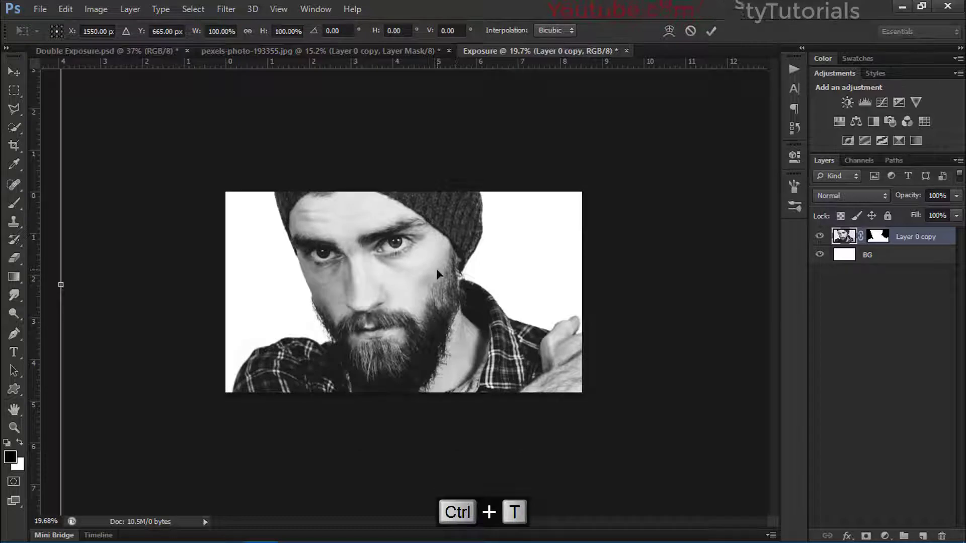
pyautogui.scroll(-1, 427, 267)
pyautogui.moveTo(443, 313); pyautogui.dragTo(424, 307)
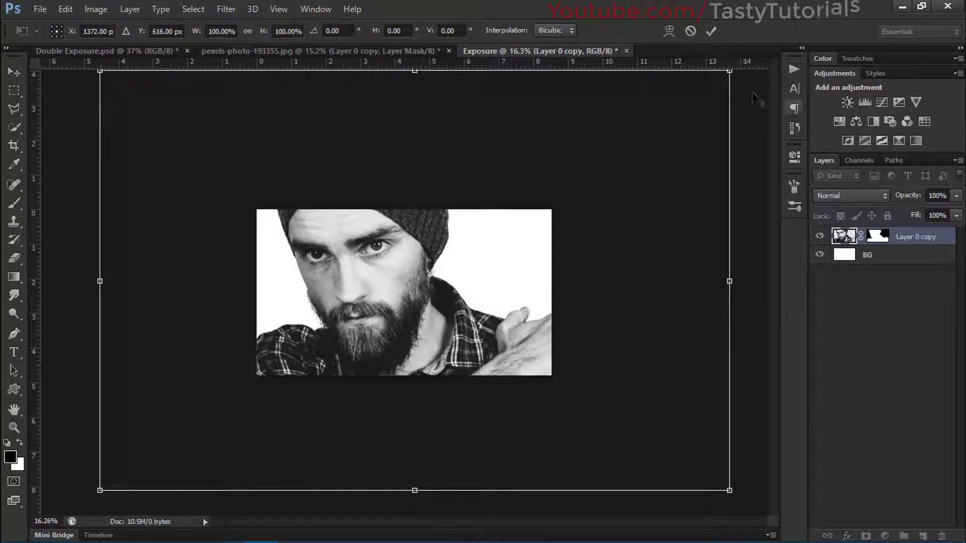
pyautogui.moveTo(734, 74); pyautogui.dragTo(523, 180)
pyautogui.scroll(1, 403, 295)
pyautogui.moveTo(464, 277); pyautogui.dragTo(451, 294)
pyautogui.moveTo(542, 206)
pyautogui.mouseDown()
pyautogui.moveTo(570, 193)
pyautogui.moveTo(557, 196)
pyautogui.mouseUp()
pyautogui.press('Return')
pyautogui.hotkey('ctrl', '0')
# Select the whole canvas, shift the man slightly left and down, and clear the selection.
pyautogui.hotkey('ctrl', 'a')
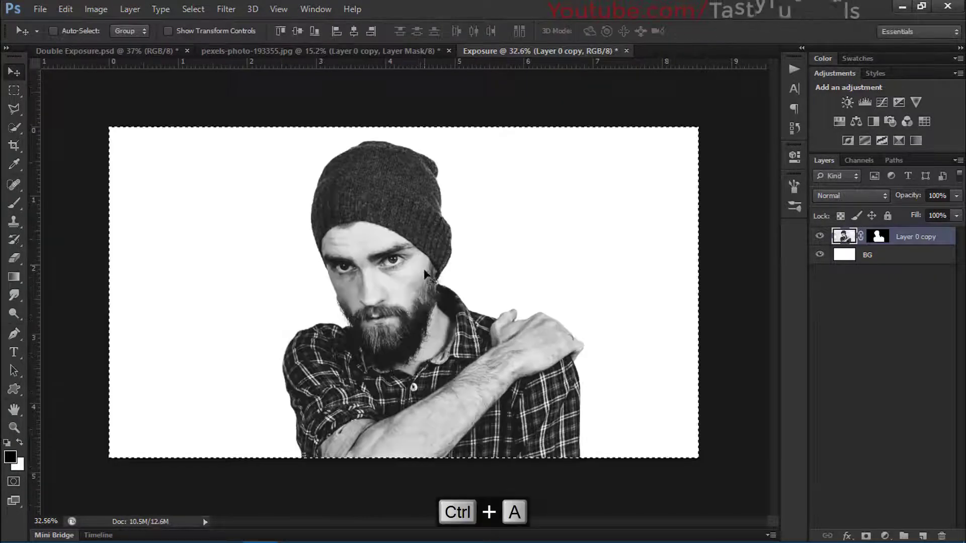
pyautogui.moveTo(401, 295); pyautogui.dragTo(381, 300)
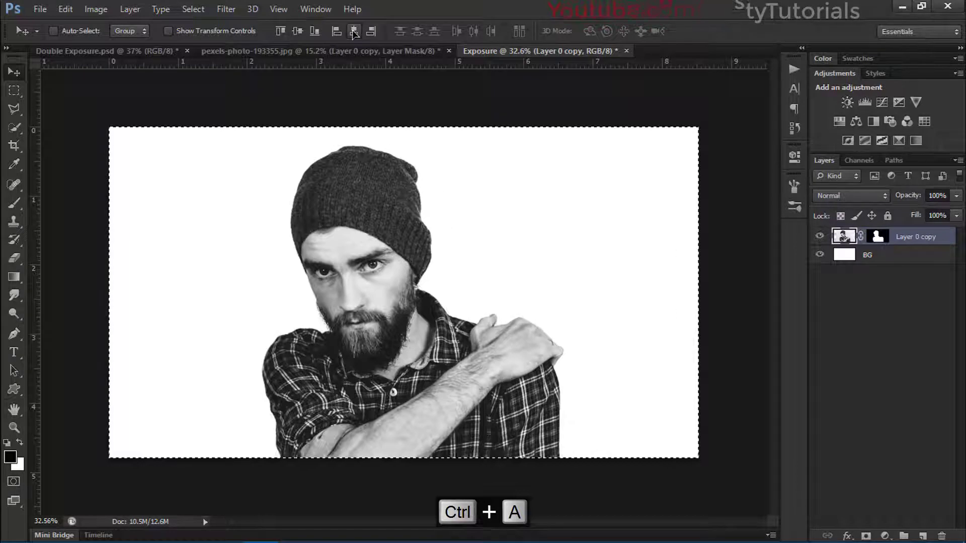
pyautogui.hotkey('ctrl', 'd')
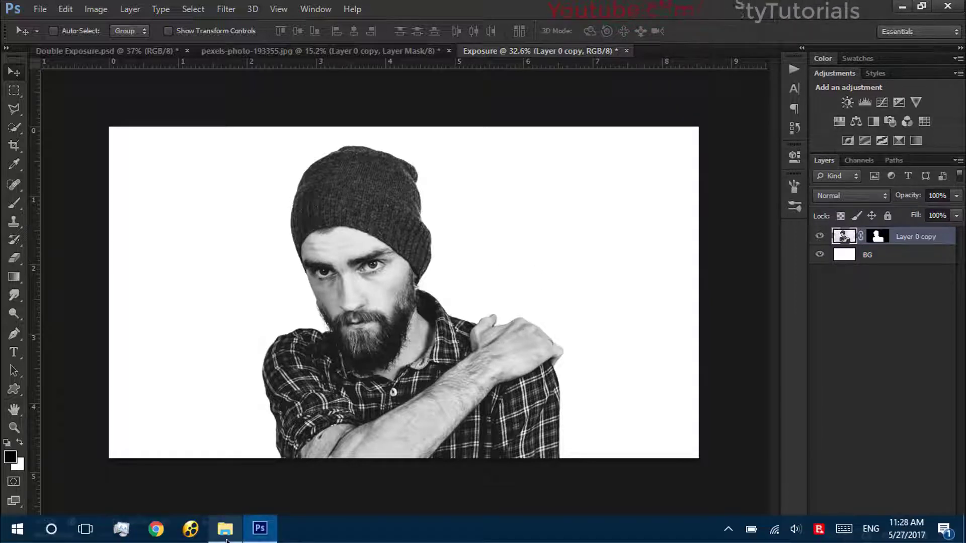
# Place the forest photo from the file folder above the man at 31.30% scale and shift it left over him.
pyautogui.click(225, 528)
pyautogui.moveTo(265, 189); pyautogui.dragTo(346, 295)
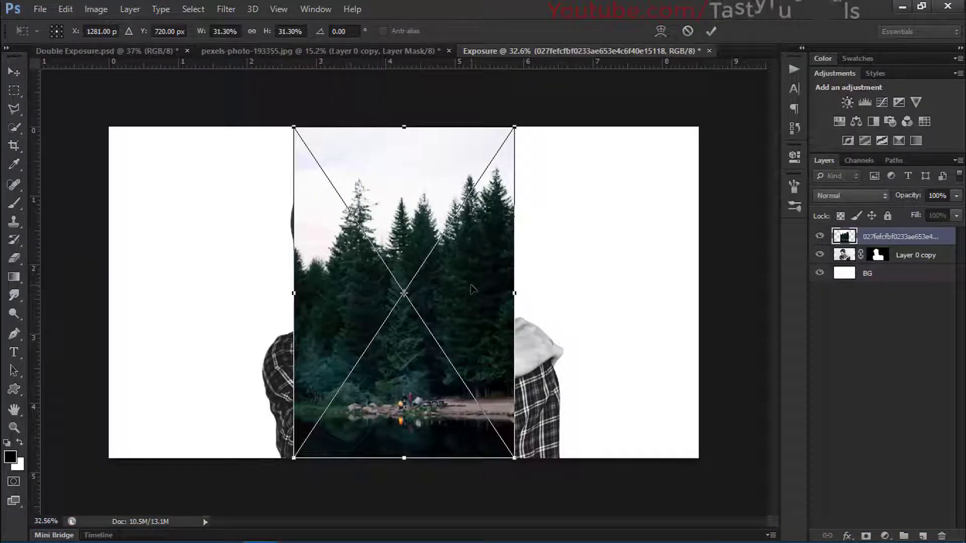
pyautogui.press('Return')
pyautogui.scroll(2, 442, 299)
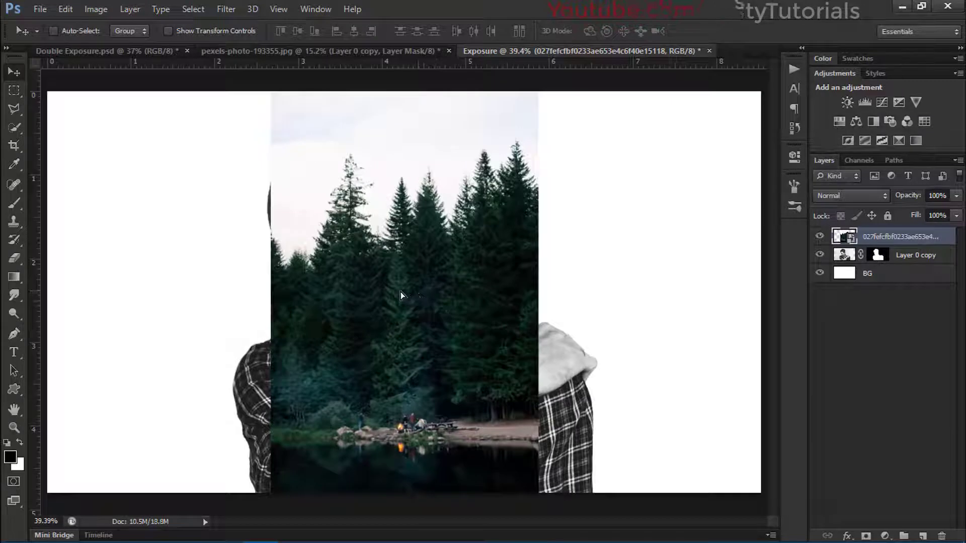
pyautogui.moveTo(421, 289); pyautogui.dragTo(391, 285)
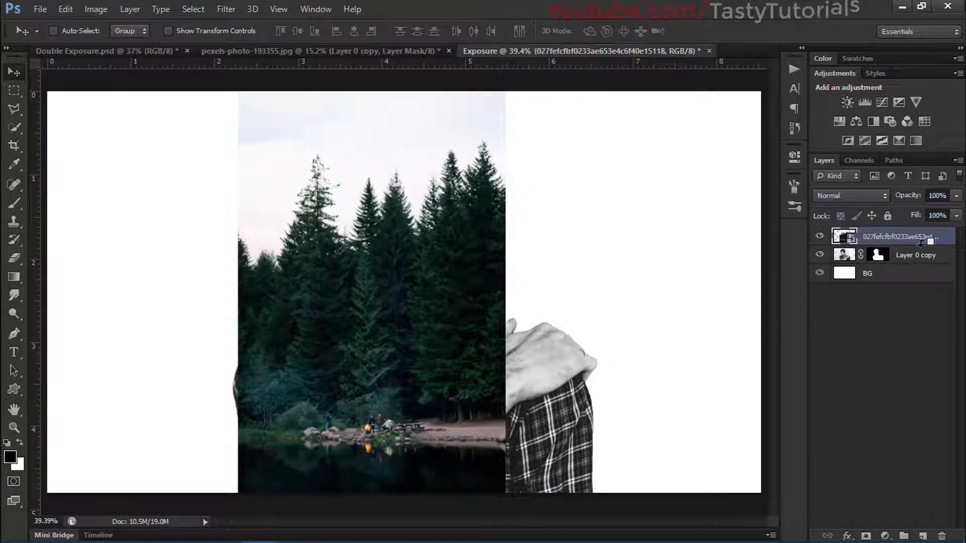
# Clip the forest layer to the man's layer with a clipping mask.
pyautogui.rightClick(878, 246)
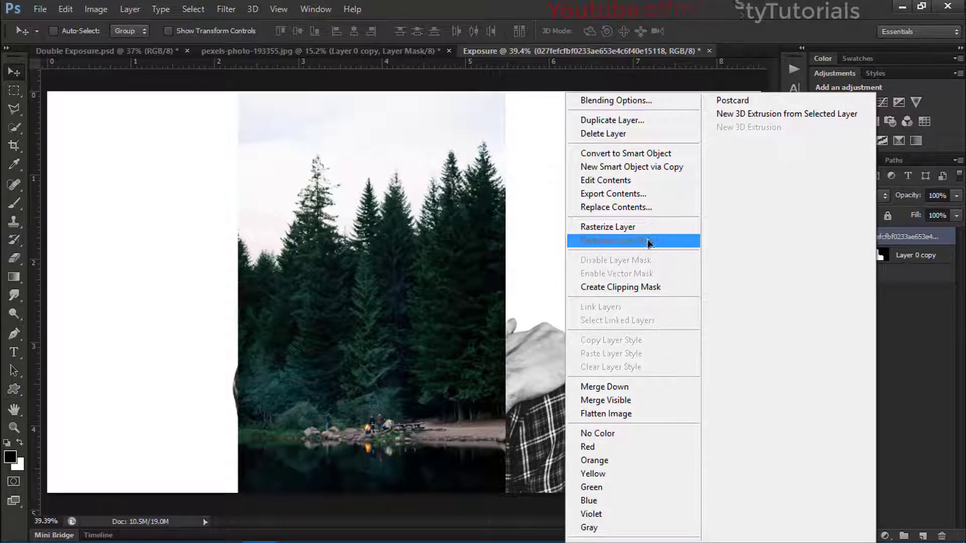
pyautogui.click(606, 288)
pyautogui.scroll(-3, 432, 310)
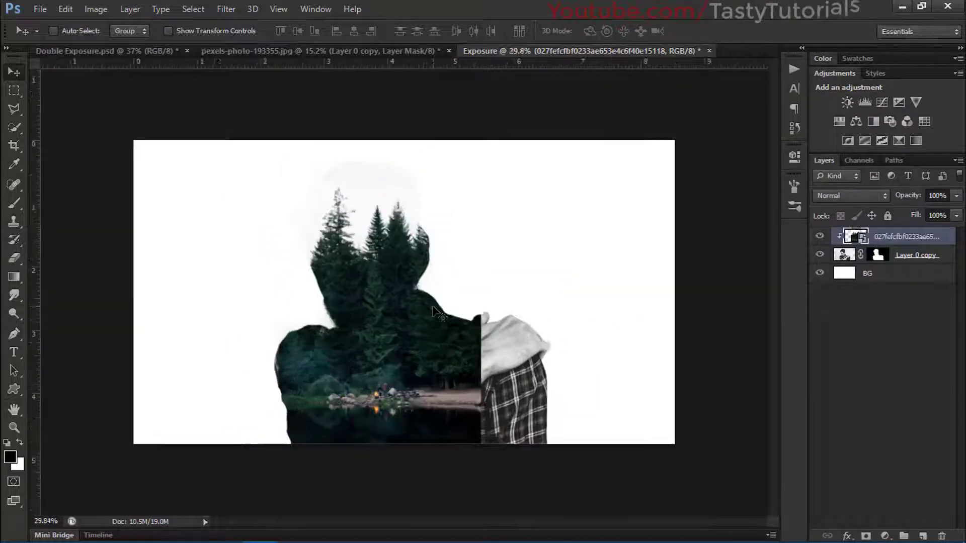
# Scale the clipped forest down to about 20% and position it over the man's hat and face.
pyautogui.moveTo(370, 356); pyautogui.dragTo(383, 267)
pyautogui.hotkey('ctrl', 't')
pyautogui.scroll(-3, 384, 266)
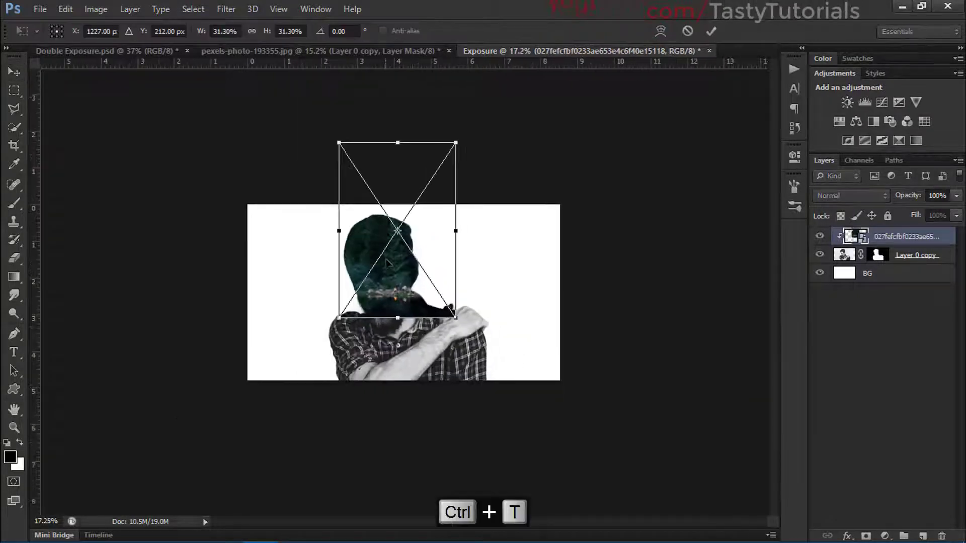
pyautogui.moveTo(459, 142); pyautogui.dragTo(381, 161)
pyautogui.scroll(3, 423, 177)
pyautogui.moveTo(381, 160)
pyautogui.mouseDown()
pyautogui.moveTo(375, 154)
pyautogui.moveTo(379, 180)
pyautogui.mouseUp()
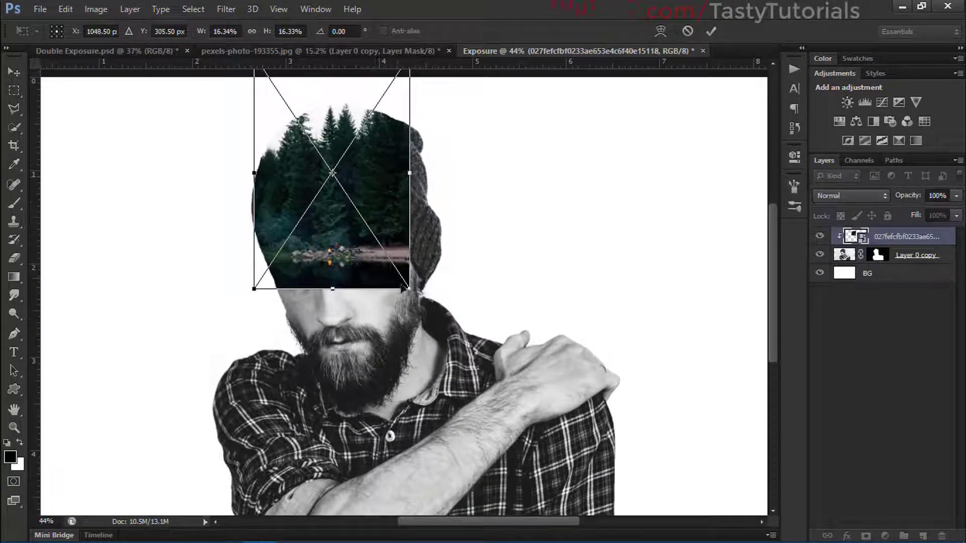
pyautogui.moveTo(411, 290); pyautogui.dragTo(445, 341)
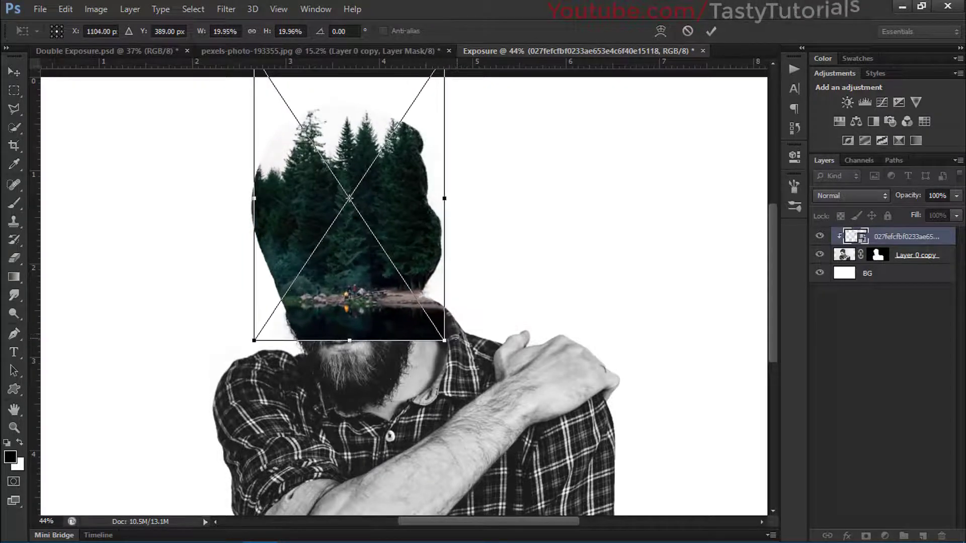
pyautogui.moveTo(408, 211); pyautogui.dragTo(400, 230)
pyautogui.press('Return')
pyautogui.scroll(1, 365, 236)
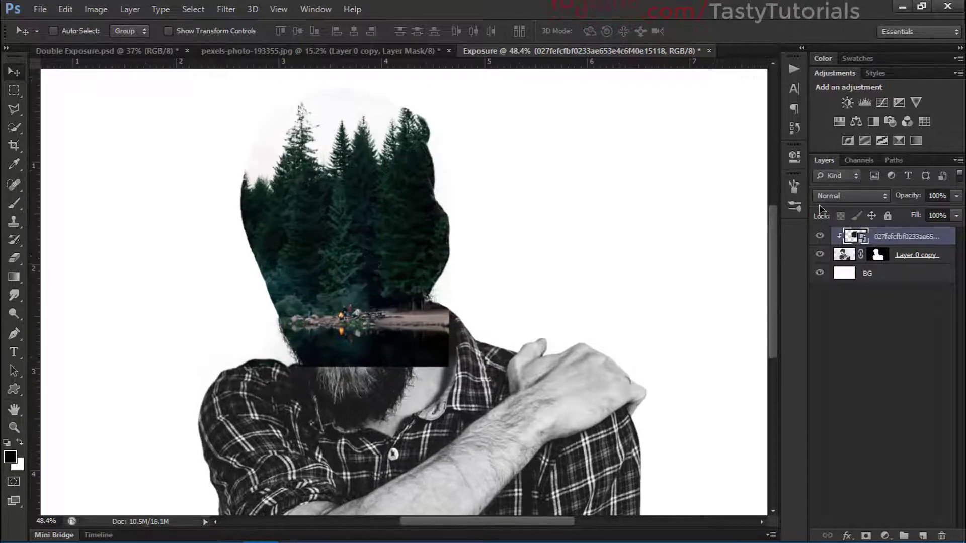
# Set the forest layer's blend mode to Lighter Color and move it slightly down and left on the hat.
pyautogui.click(845, 196)
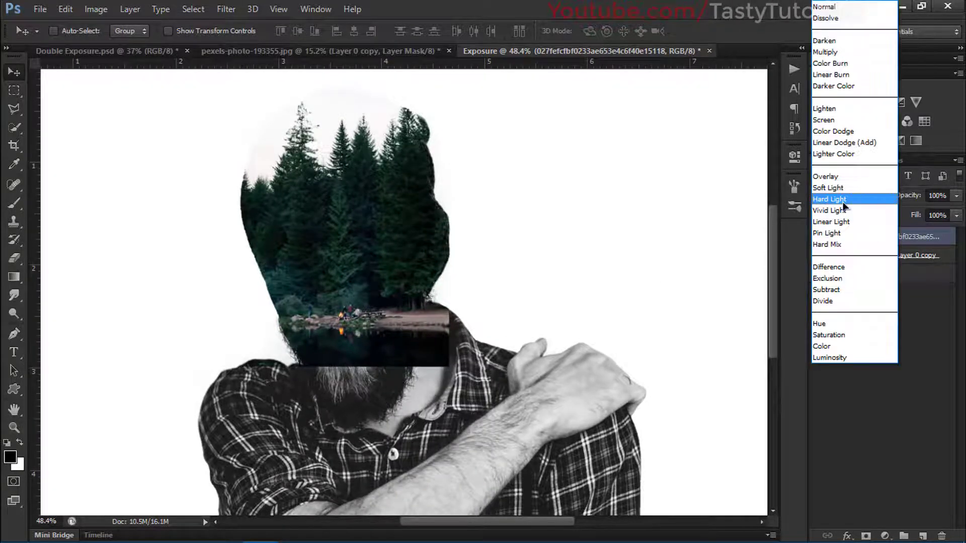
pyautogui.click(834, 154)
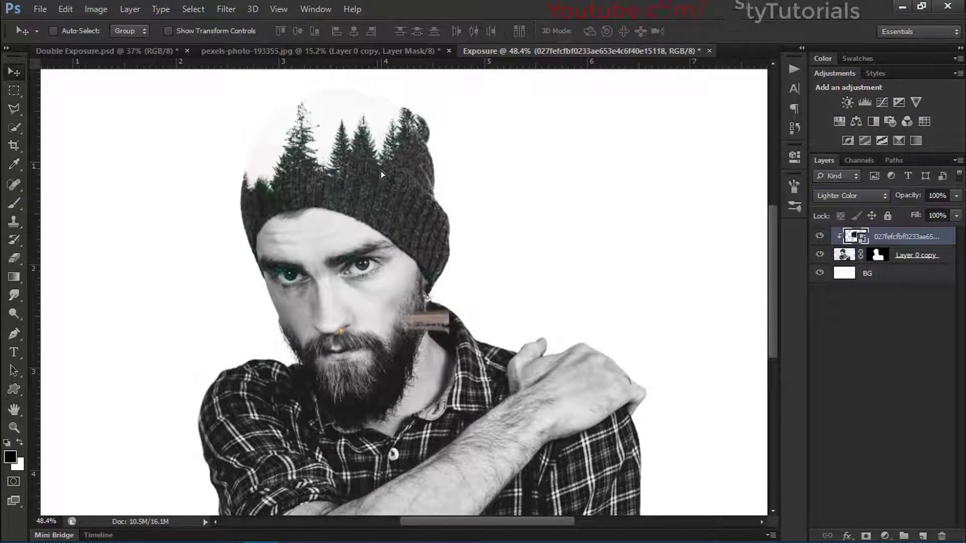
pyautogui.moveTo(371, 168); pyautogui.dragTo(362, 192)
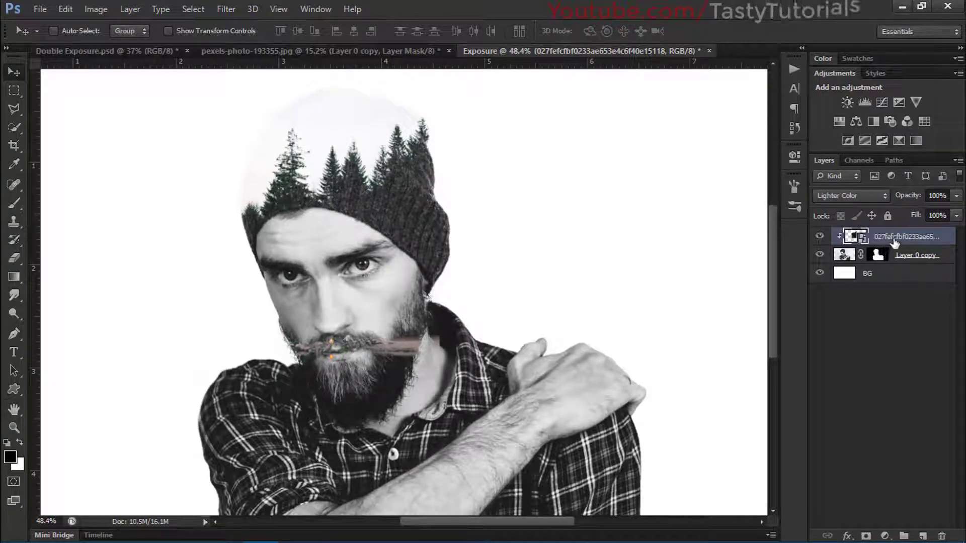
# Add a layer mask to the forest layer and paint out the shoreline strip across the beard with a black brush.
pyautogui.click(863, 536)
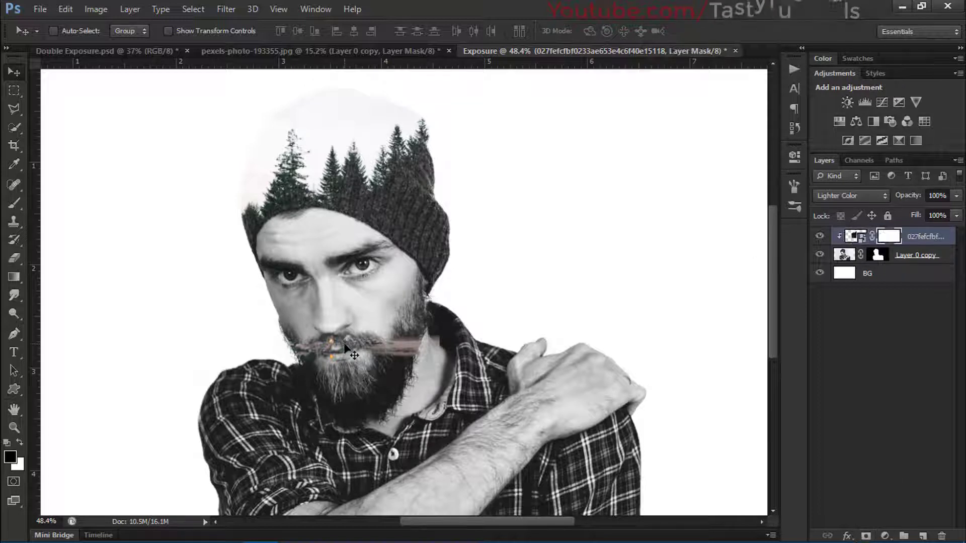
pyautogui.press('b')
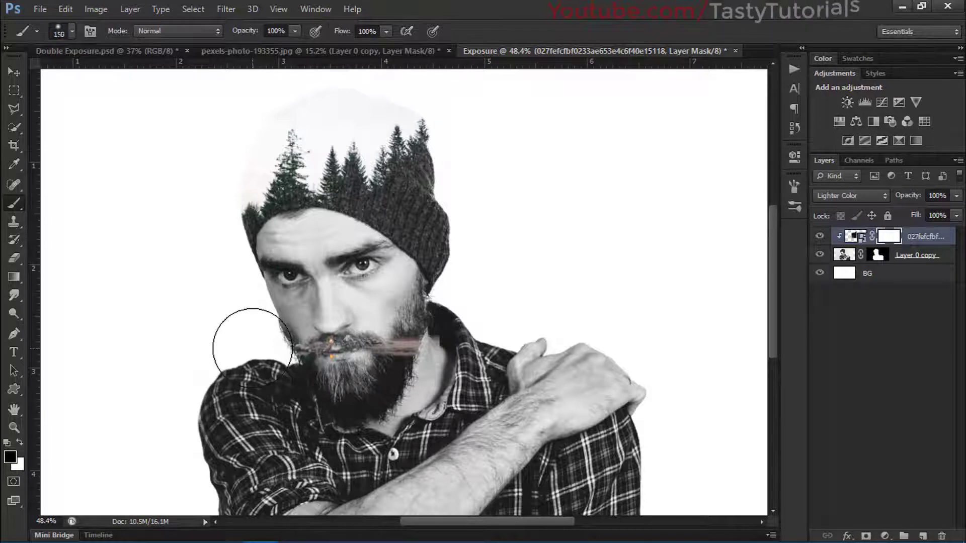
pyautogui.moveTo(270, 352)
pyautogui.mouseDown()
pyautogui.moveTo(509, 350)
pyautogui.moveTo(308, 342)
pyautogui.moveTo(500, 338)
pyautogui.moveTo(238, 336)
pyautogui.moveTo(213, 349)
pyautogui.moveTo(170, 341)
pyautogui.moveTo(436, 348)
pyautogui.moveTo(314, 324)
pyautogui.mouseUp()
pyautogui.scroll(3, 359, 174)
pyautogui.moveTo(386, 174); pyautogui.dragTo(389, 223)
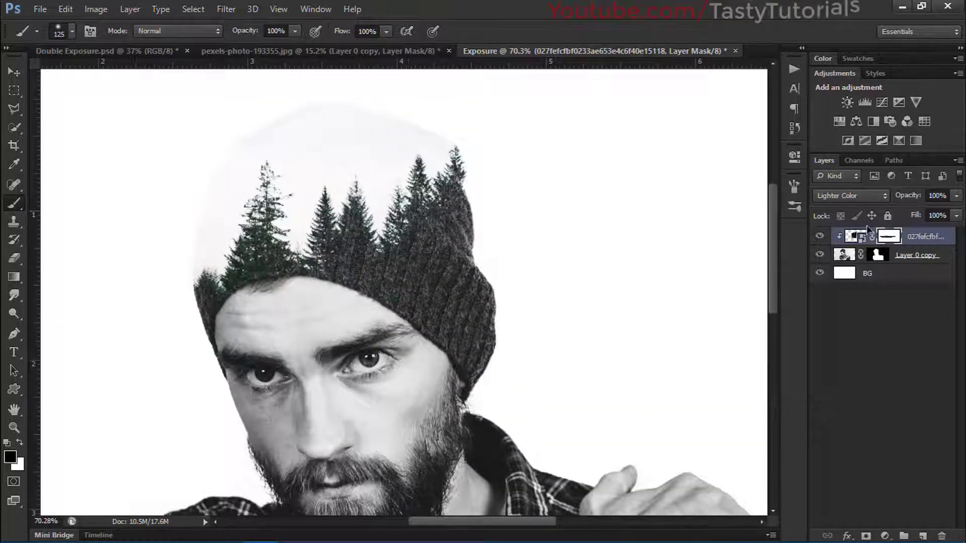
# Try painting black over the trees near the hat's back edge on the forest mask and the man's mask.
pyautogui.moveTo(420, 215)
pyautogui.mouseDown()
pyautogui.moveTo(416, 237)
pyautogui.moveTo(409, 221)
pyautogui.moveTo(418, 231)
pyautogui.mouseUp()
pyautogui.hotkey('ctrl', 'alt', 'z')
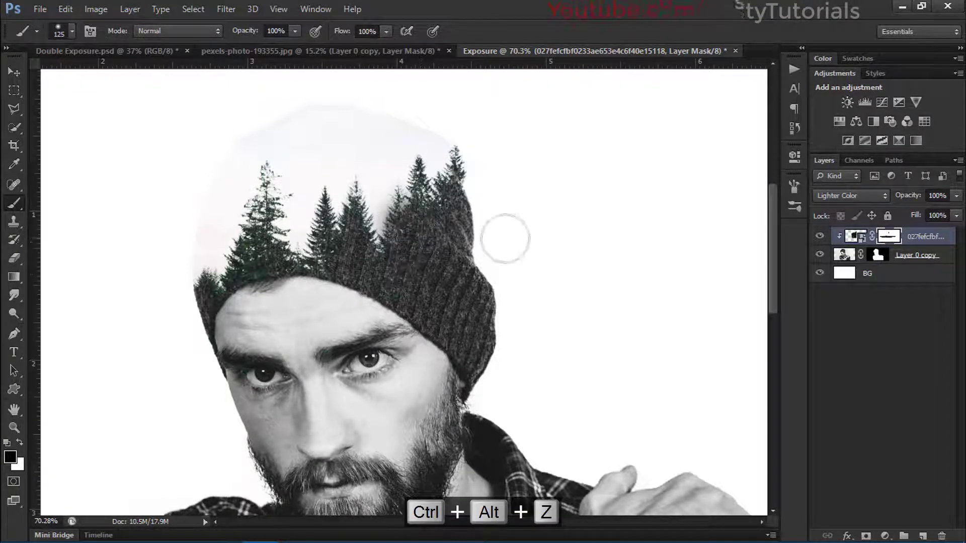
pyautogui.click(878, 255)
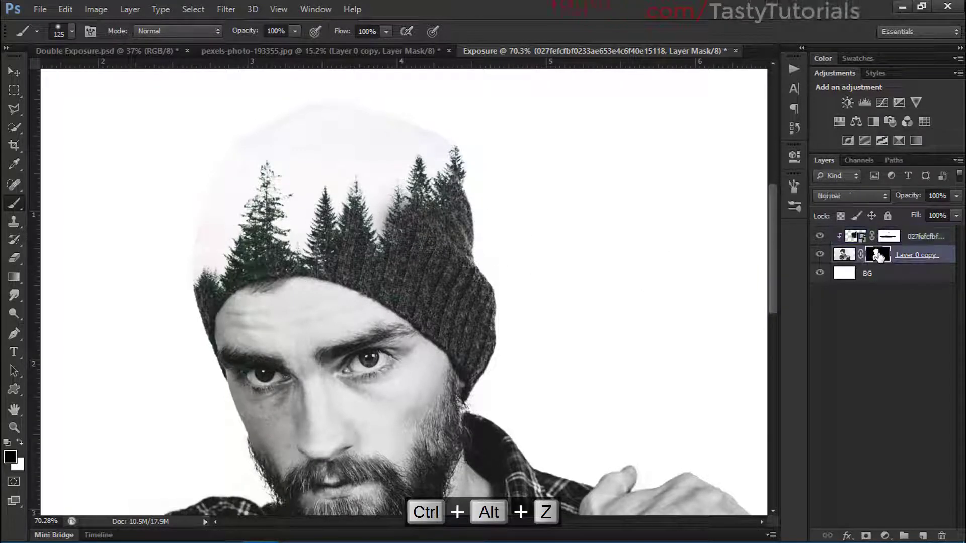
pyautogui.moveTo(405, 213); pyautogui.dragTo(412, 245)
pyautogui.hotkey('ctrl', 'alt', 'z')
pyautogui.hotkey('ctrl', 'alt', 'z')
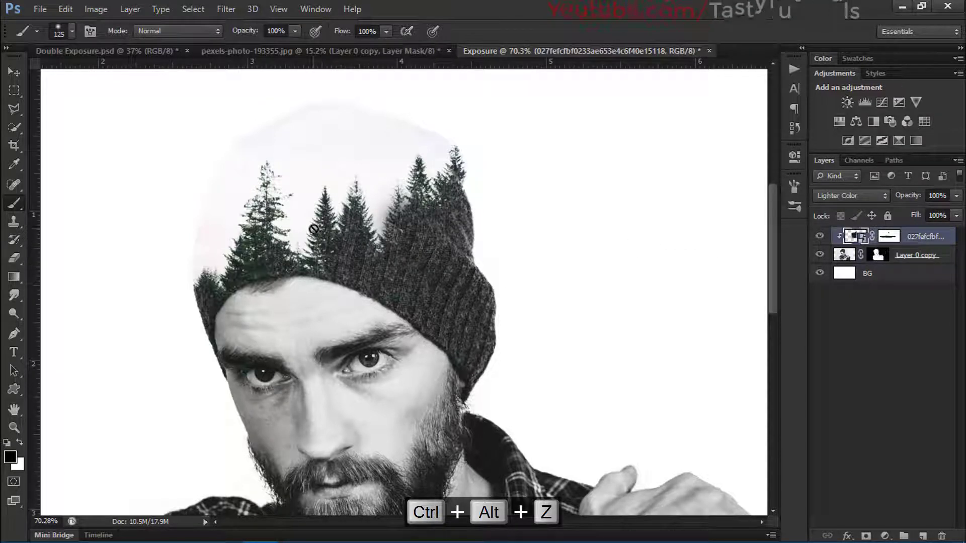
# Hide and show the forest layer to compare the hat with and without the trees.
pyautogui.scroll(-1, 313, 230)
pyautogui.click(820, 237)
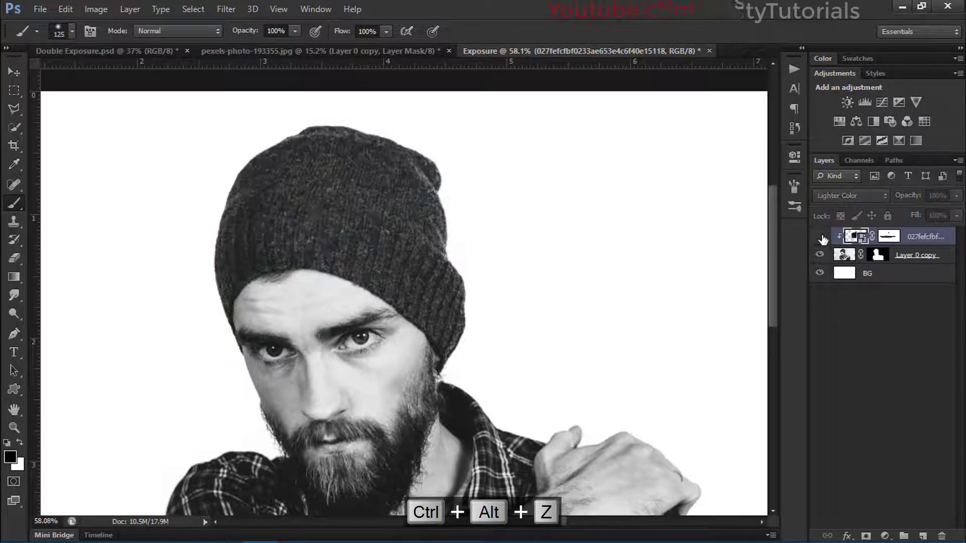
pyautogui.click(821, 236)
# Rename the man's masked layer as Model.
pyautogui.click(880, 255)
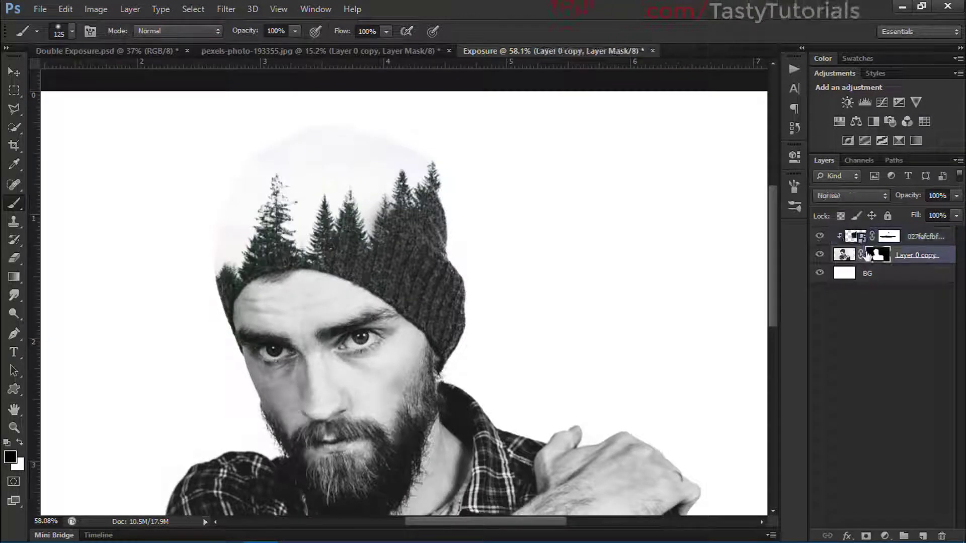
pyautogui.doubleClick(912, 255)
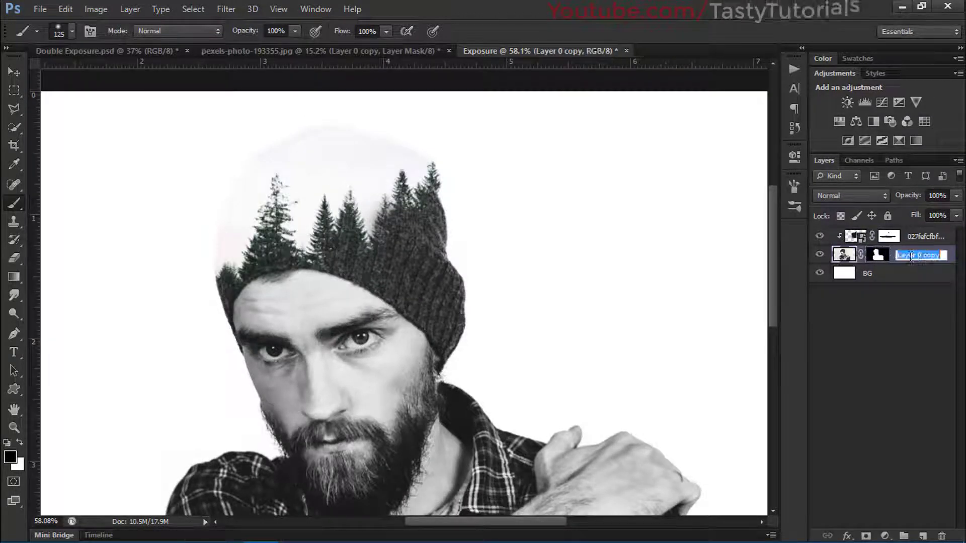
pyautogui.write('Model')
pyautogui.press('Return')
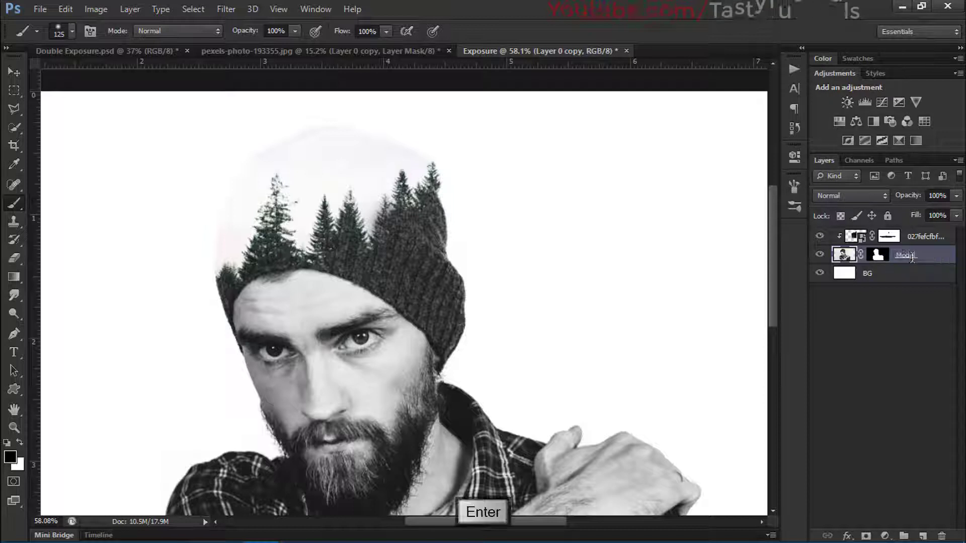
pyautogui.click(96, 9)
pyautogui.moveTo(156, 46)
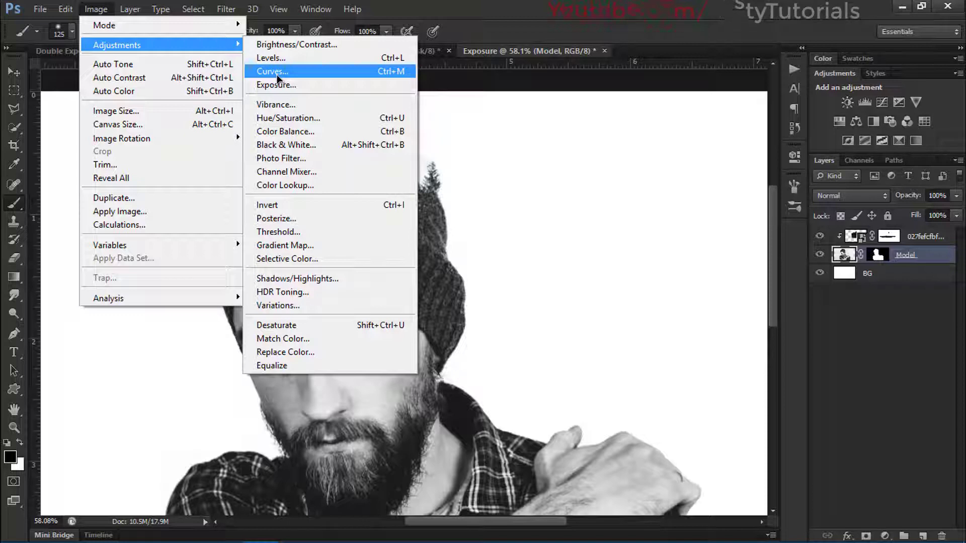
pyautogui.click(274, 59)
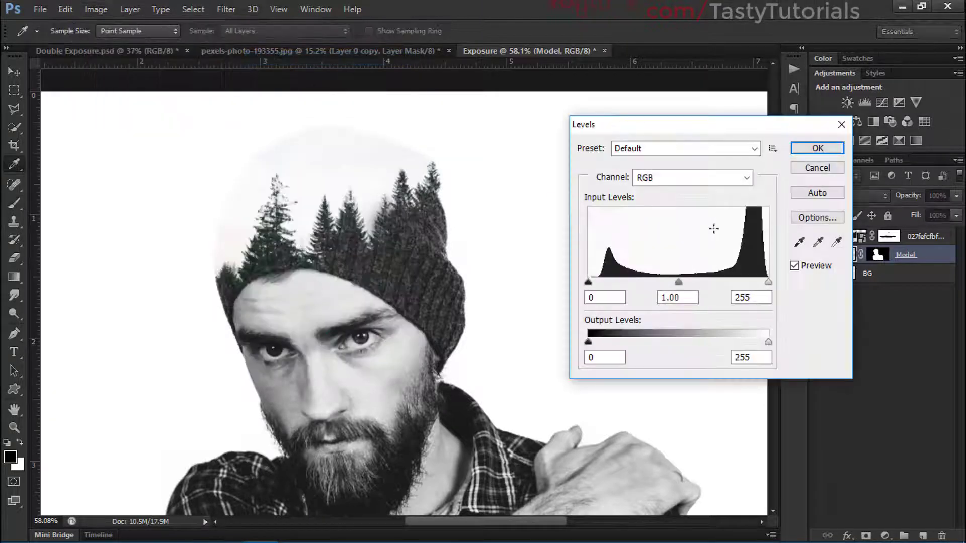
pyautogui.click(819, 169)
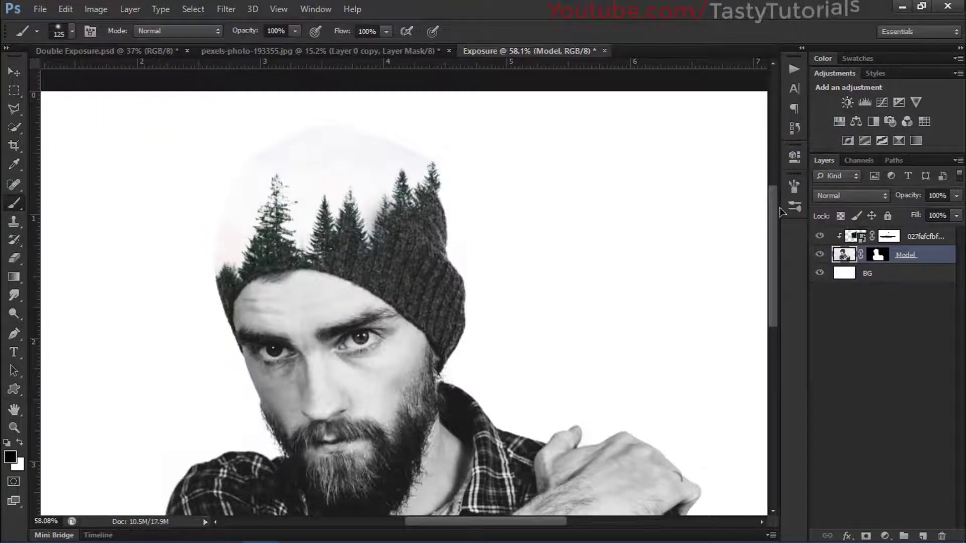
# Undo the layer rename and the brush stroke that faded the trees on the forest mask.
pyautogui.scroll(3, 492, 259)
pyautogui.hotkey('ctrl', 'alt', 'z')
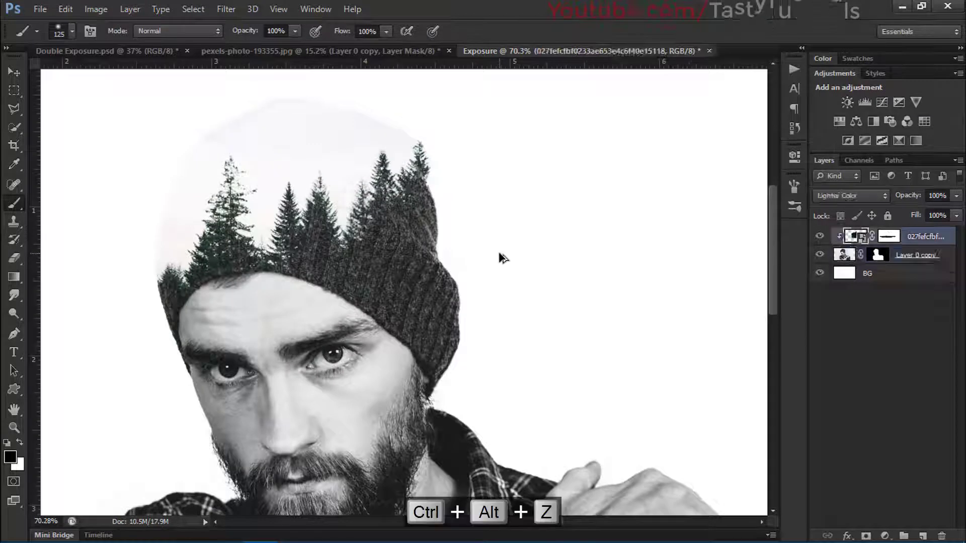
# Rename the man's masked layer as Model.
pyautogui.doubleClick(906, 256)
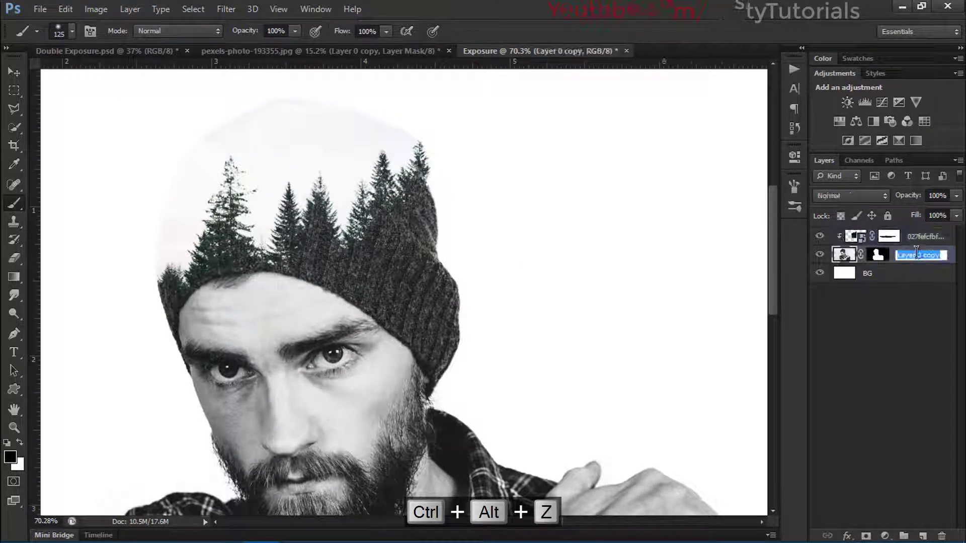
pyautogui.write('Model')
pyautogui.press('Return')
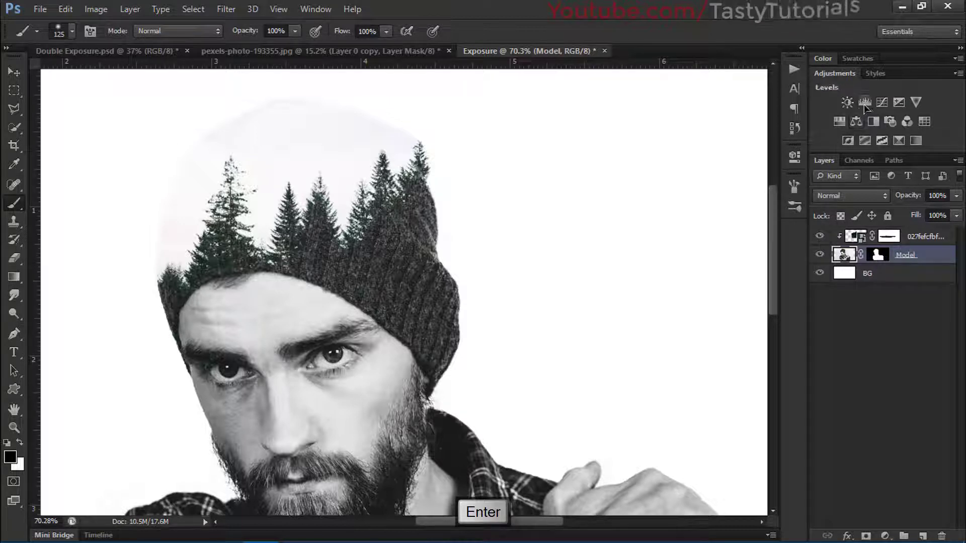
# Add a Levels adjustment clipped to the Model layer, with input midtones at 0.47 and the white input level at 214.
pyautogui.click(865, 103)
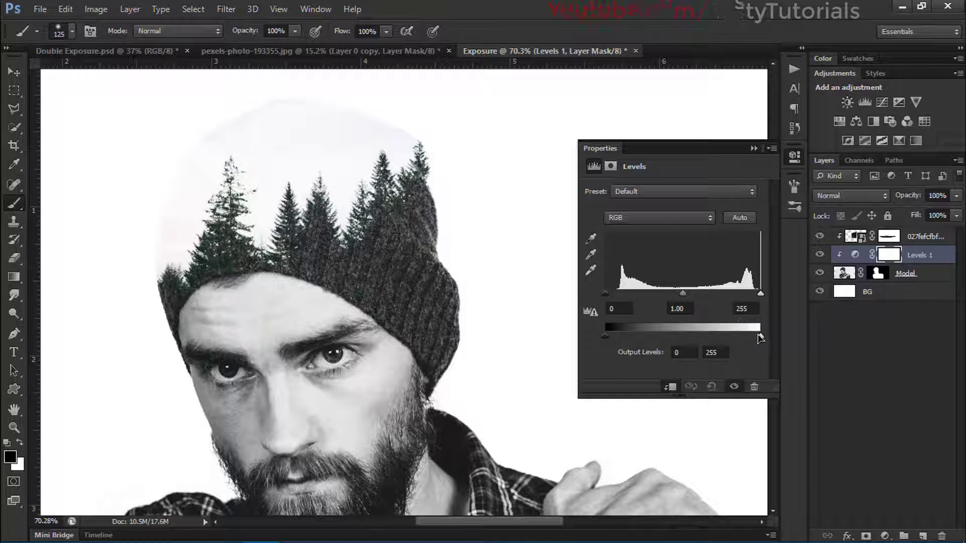
pyautogui.moveTo(758, 338); pyautogui.dragTo(750, 336)
pyautogui.hotkey('ctrl', 'z')
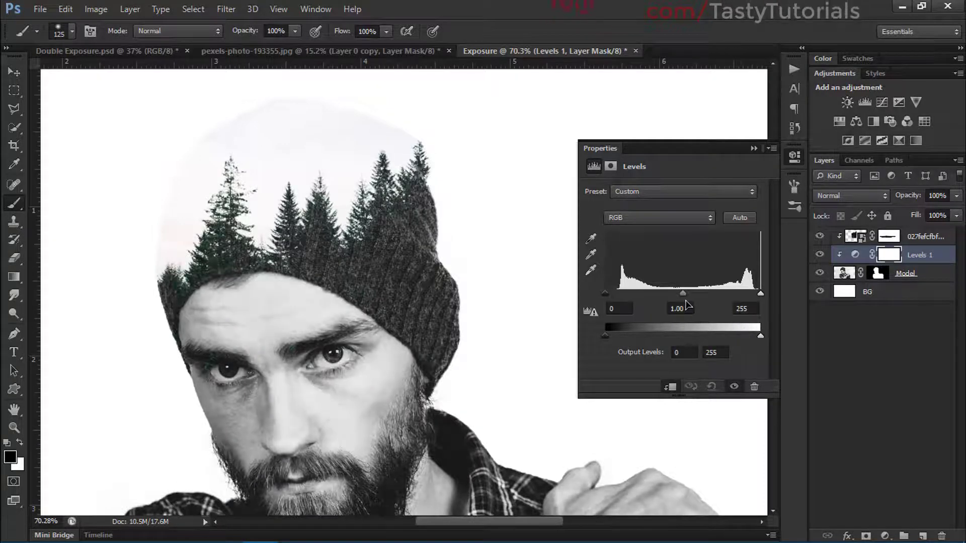
pyautogui.moveTo(683, 295); pyautogui.dragTo(710, 298)
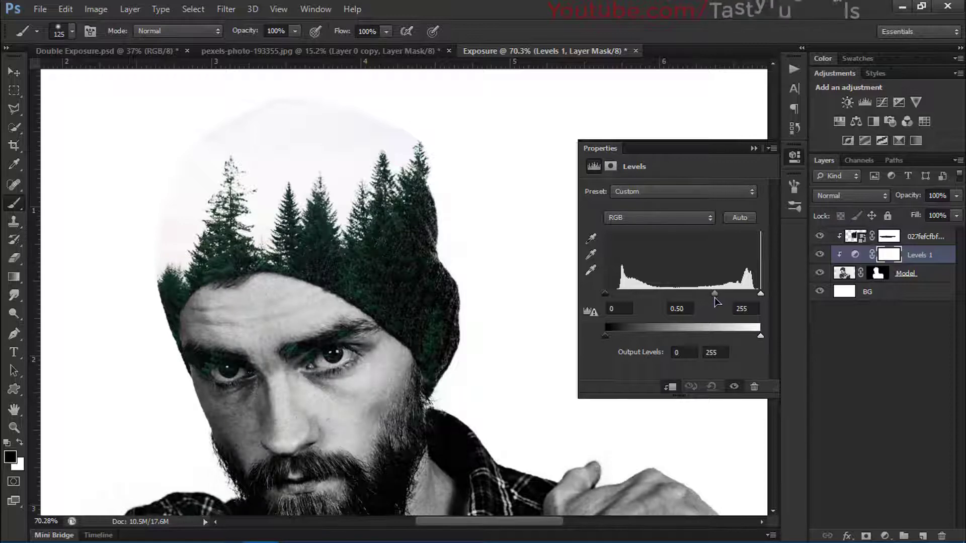
pyautogui.moveTo(718, 300)
pyautogui.mouseDown()
pyautogui.moveTo(709, 293)
pyautogui.moveTo(737, 307)
pyautogui.moveTo(729, 305)
pyautogui.mouseUp()
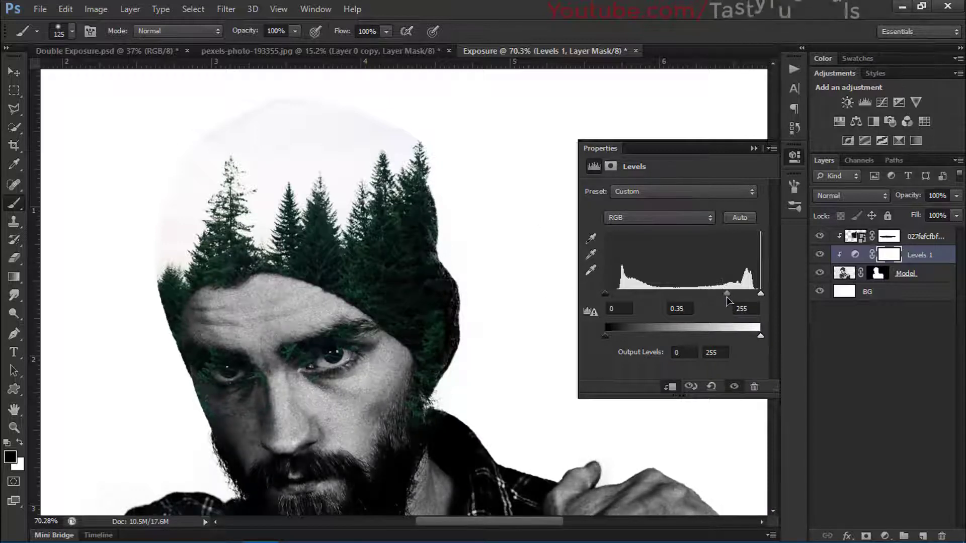
pyautogui.moveTo(723, 298); pyautogui.dragTo(716, 297)
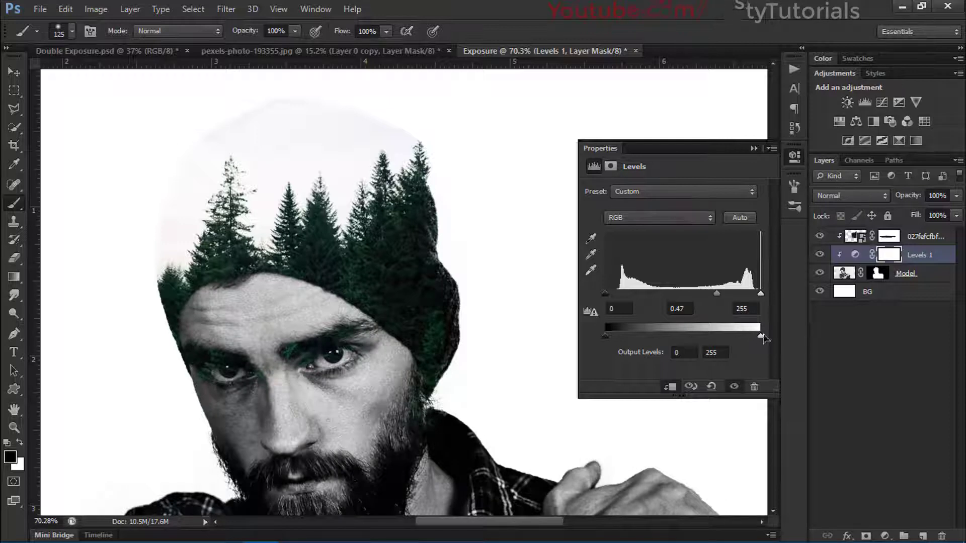
pyautogui.moveTo(760, 336)
pyautogui.mouseDown()
pyautogui.moveTo(745, 336)
pyautogui.moveTo(760, 336)
pyautogui.mouseUp()
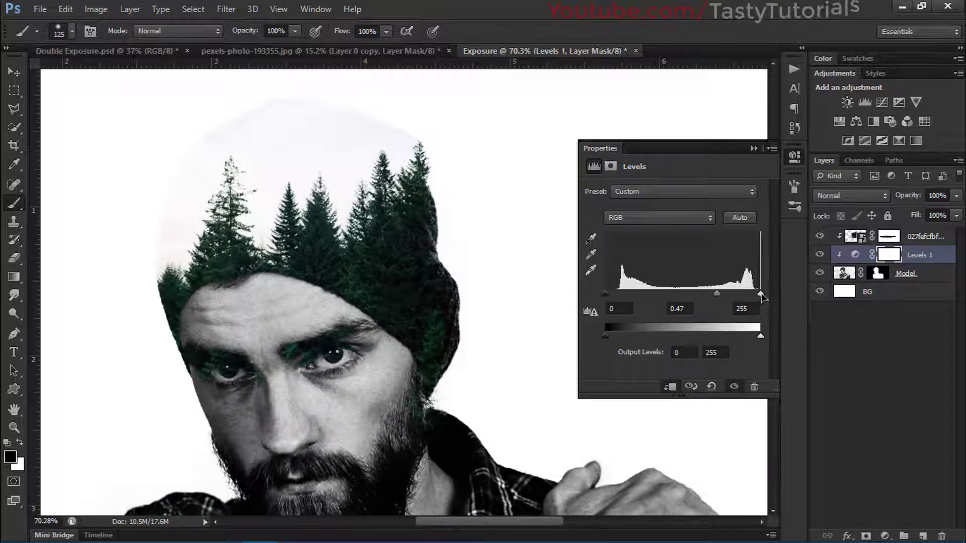
pyautogui.moveTo(761, 295); pyautogui.dragTo(737, 299)
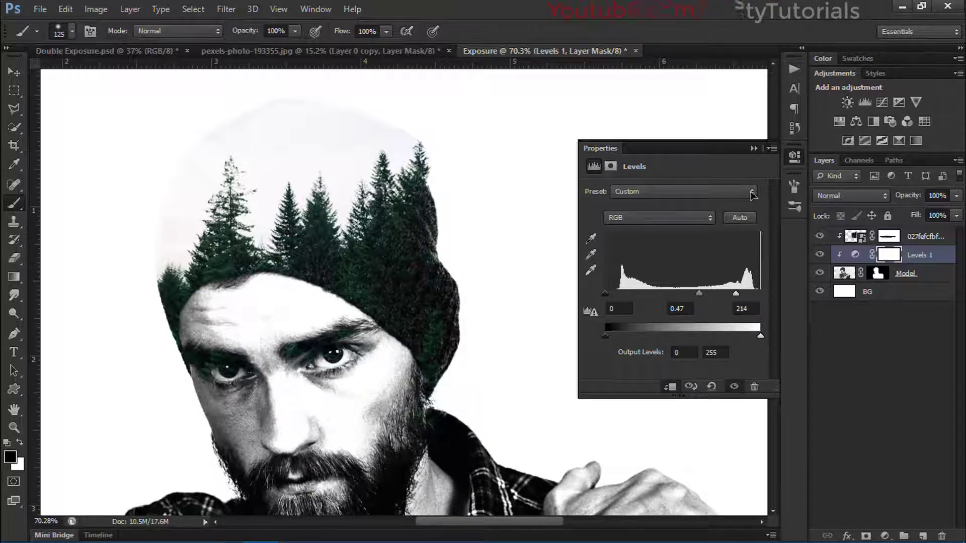
pyautogui.click(755, 149)
# Paint black on the Levels mask over the man's face, beard, shirt and arms with a 300 px brush to remove the darkening.
pyautogui.scroll(-5, 493, 241)
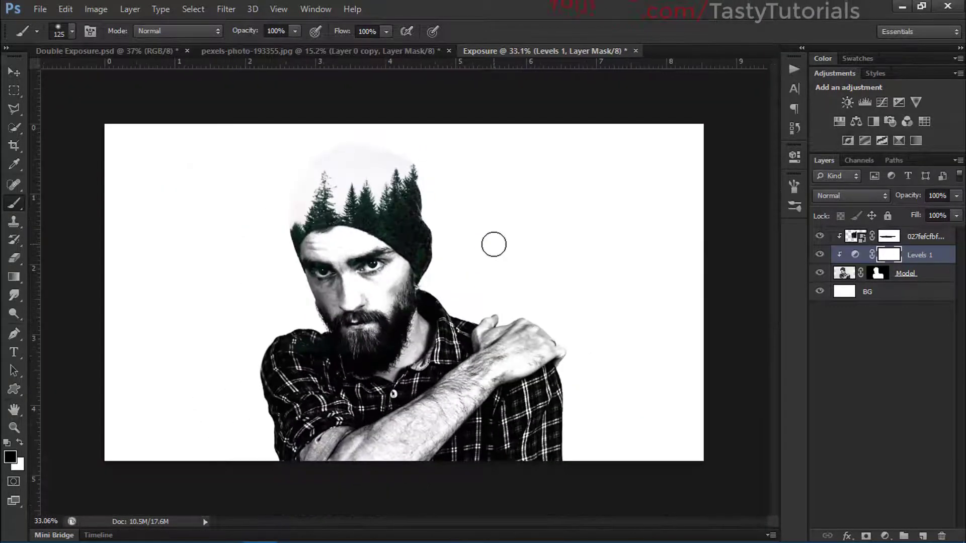
pyautogui.scroll(1, 372, 360)
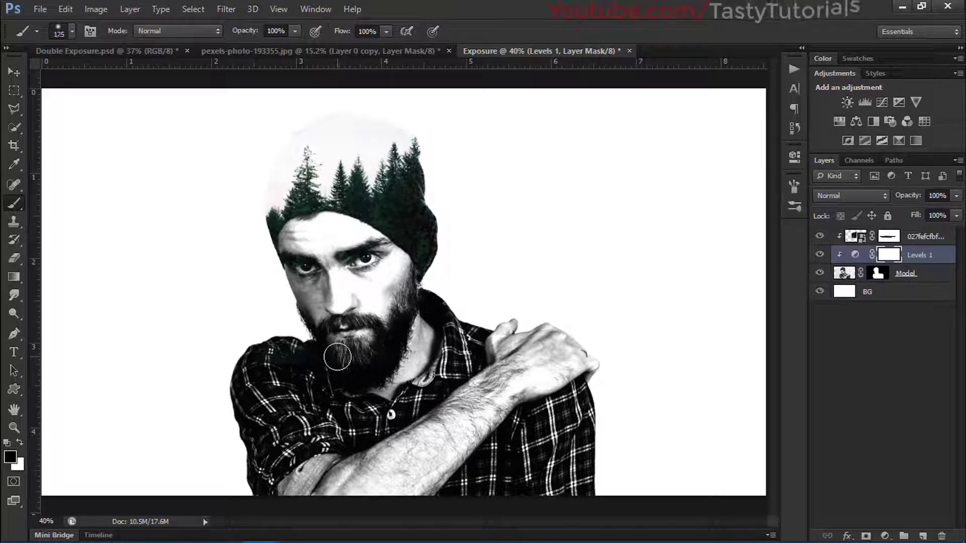
pyautogui.moveTo(334, 322)
pyautogui.mouseDown()
pyautogui.moveTo(78, 419)
pyautogui.moveTo(273, 461)
pyautogui.moveTo(325, 430)
pyautogui.moveTo(352, 357)
pyautogui.moveTo(335, 354)
pyautogui.moveTo(346, 311)
pyautogui.moveTo(354, 521)
pyautogui.moveTo(702, 472)
pyautogui.moveTo(655, 428)
pyautogui.moveTo(648, 356)
pyautogui.moveTo(522, 388)
pyautogui.mouseUp()
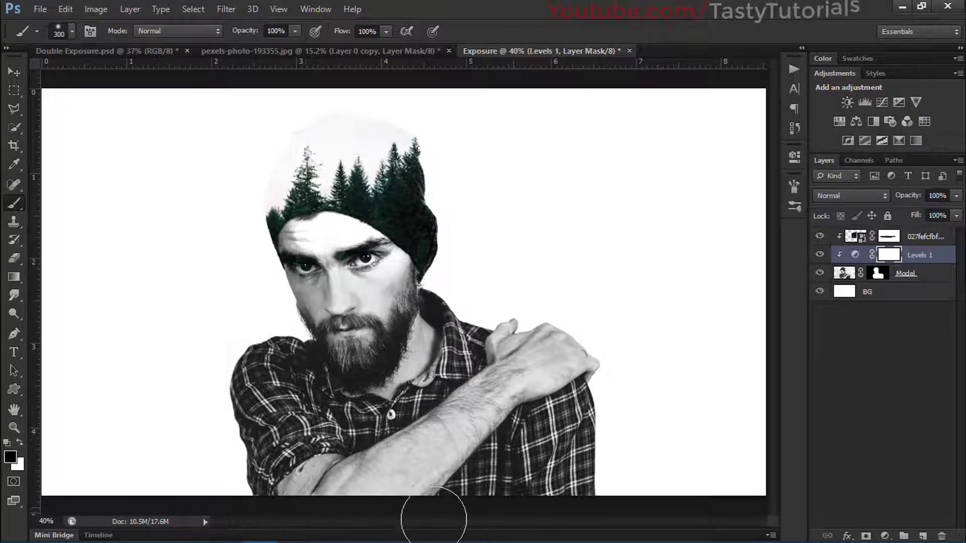
pyautogui.moveTo(625, 413)
pyautogui.mouseDown()
pyautogui.moveTo(535, 318)
pyautogui.moveTo(426, 344)
pyautogui.moveTo(276, 216)
pyautogui.mouseUp()
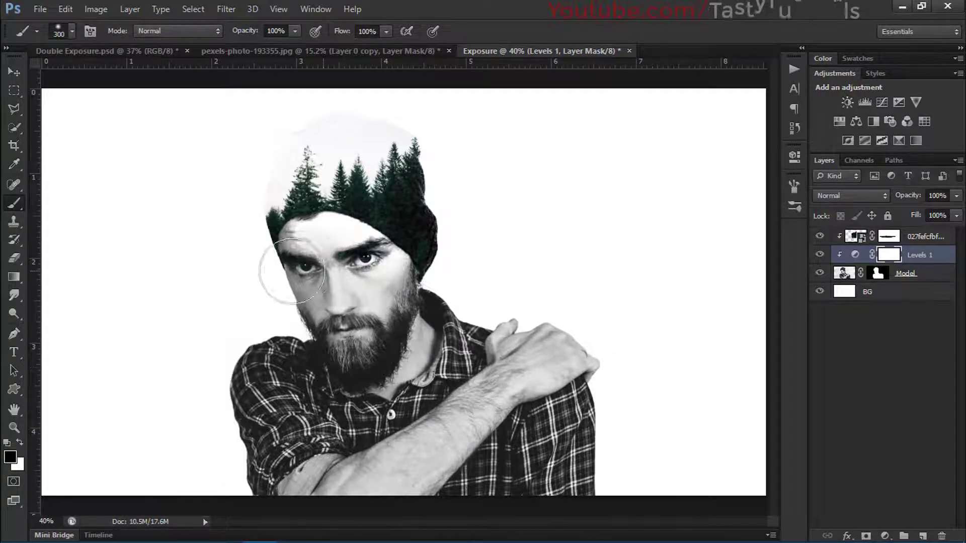
# Paint black on the Levels mask around the eyes and forehead below the hat edge with a 90 px brush, and compare the adjustment off and on.
pyautogui.scroll(1, 262, 229)
pyautogui.scroll(5, 262, 229)
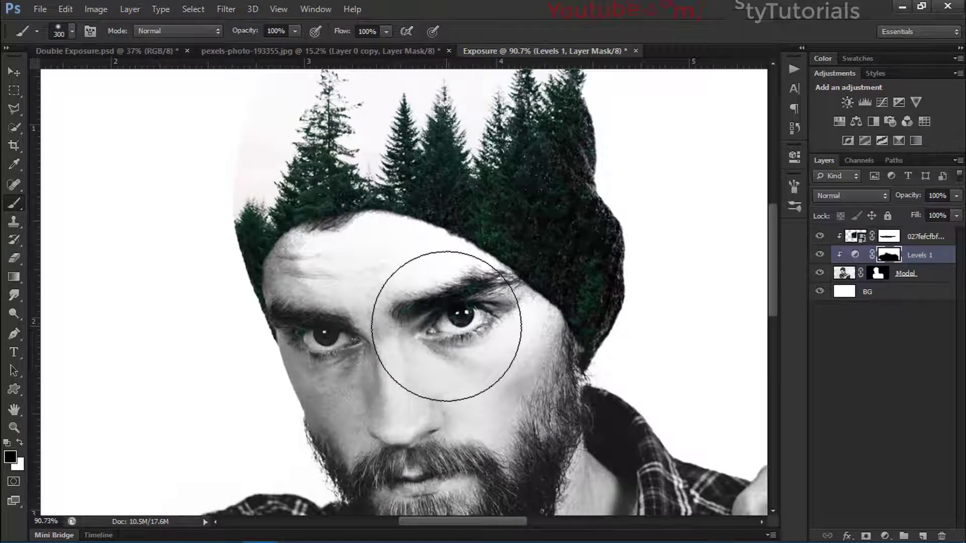
pyautogui.press('[')
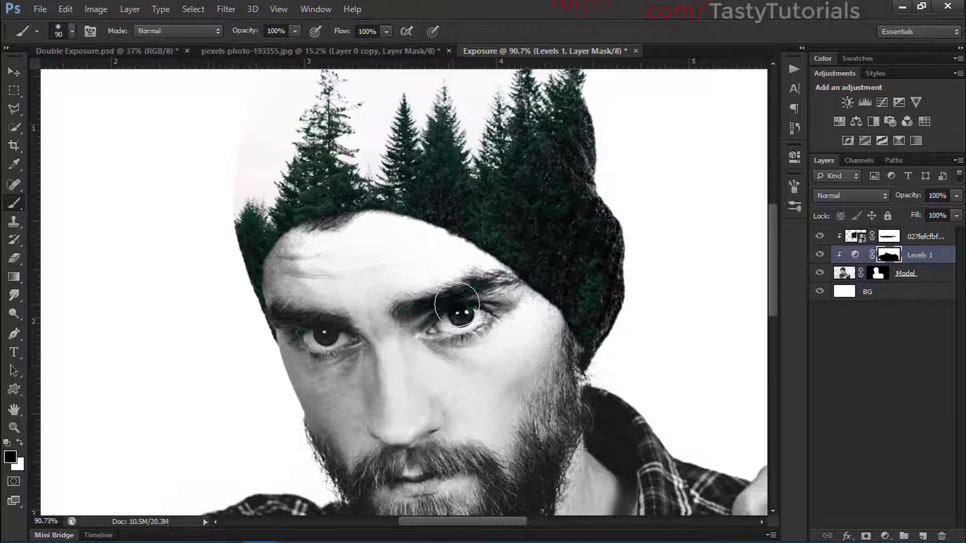
pyautogui.moveTo(310, 345)
pyautogui.mouseDown()
pyautogui.moveTo(282, 308)
pyautogui.moveTo(290, 255)
pyautogui.moveTo(428, 249)
pyautogui.moveTo(506, 283)
pyautogui.moveTo(577, 374)
pyautogui.moveTo(558, 414)
pyautogui.moveTo(379, 364)
pyautogui.moveTo(404, 338)
pyautogui.moveTo(366, 274)
pyautogui.moveTo(290, 295)
pyautogui.moveTo(284, 355)
pyautogui.moveTo(330, 411)
pyautogui.moveTo(328, 315)
pyautogui.moveTo(275, 345)
pyautogui.moveTo(303, 335)
pyautogui.moveTo(270, 323)
pyautogui.mouseUp()
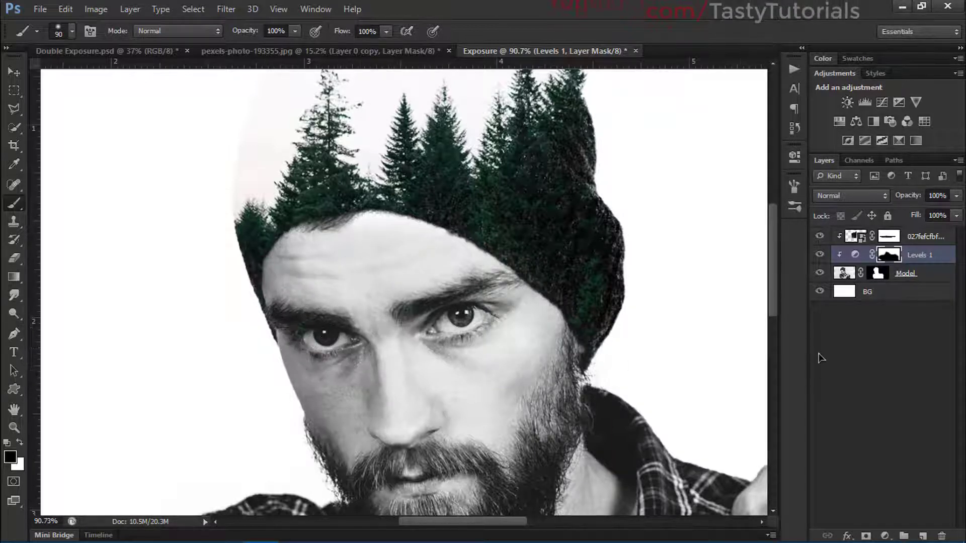
pyautogui.click(820, 255)
pyautogui.click(820, 255)
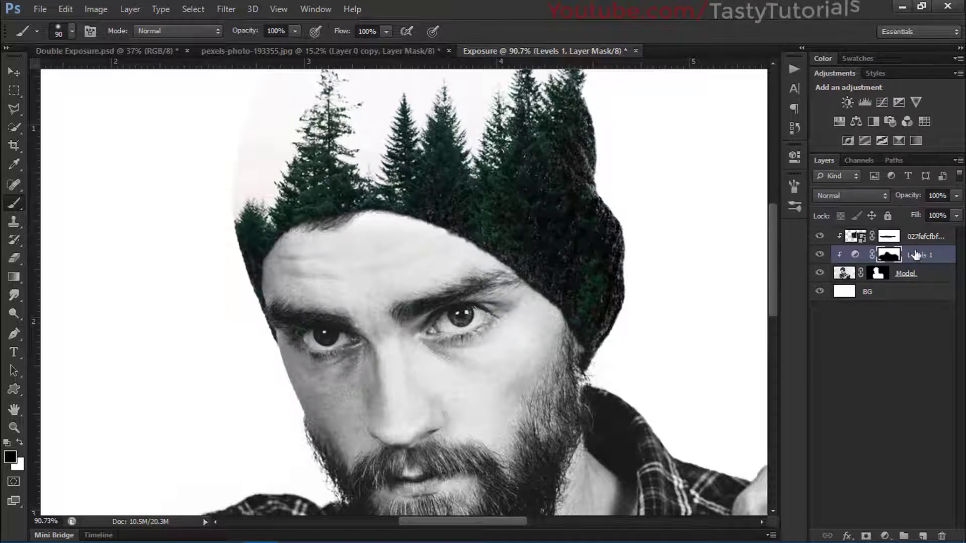
# Rename the clipped forest layer as Tree 1.
pyautogui.click(888, 238)
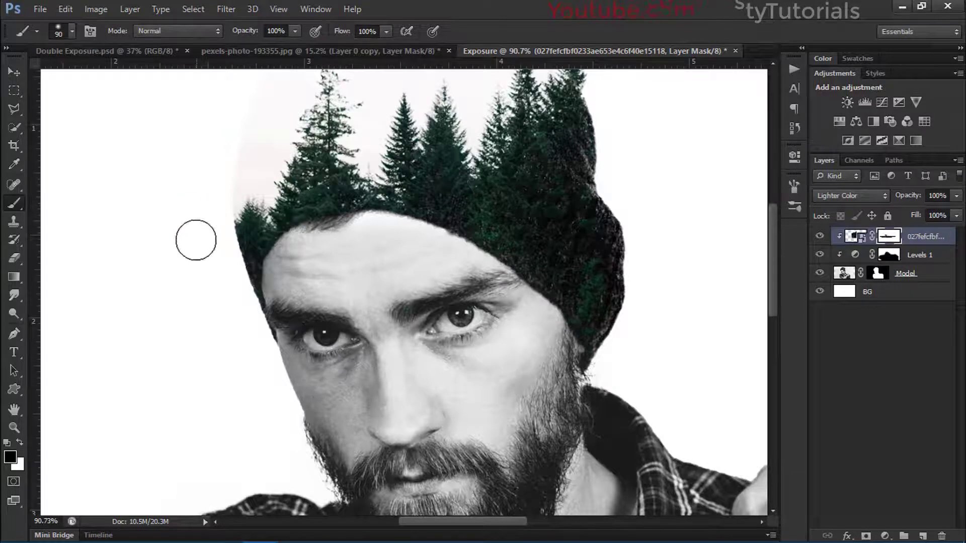
pyautogui.scroll(-3, 194, 237)
pyautogui.press('v')
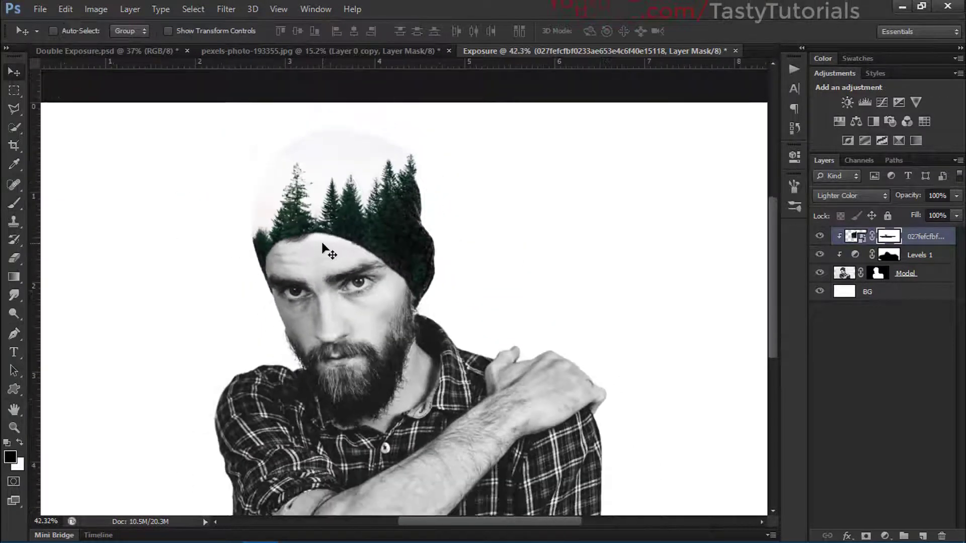
pyautogui.scroll(2, 276, 164)
pyautogui.doubleClick(922, 237)
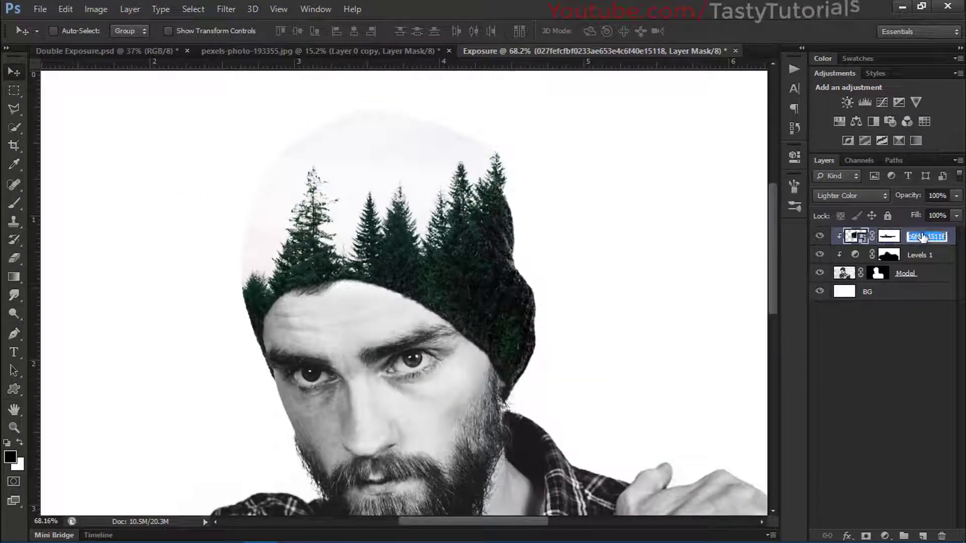
pyautogui.write('T')
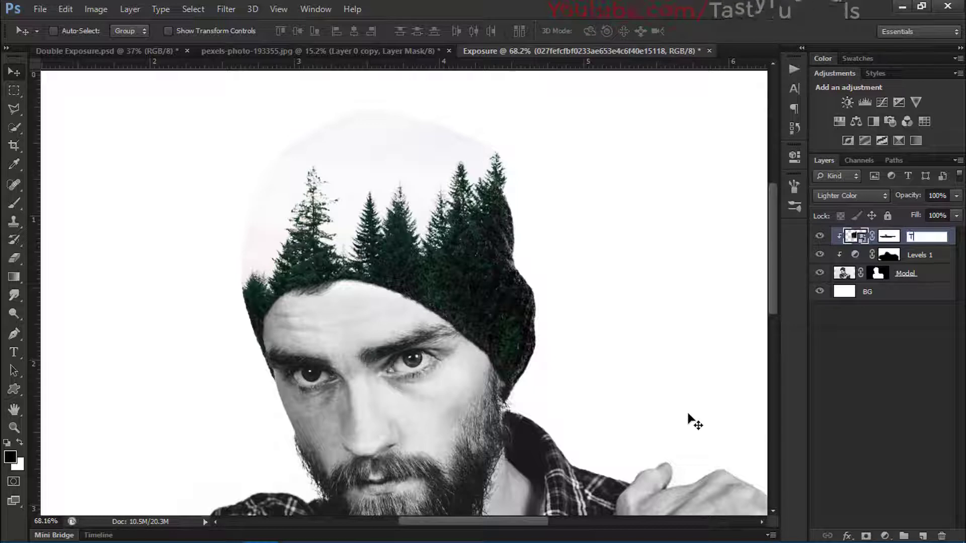
pyautogui.write('ree 1')
pyautogui.press('Return')
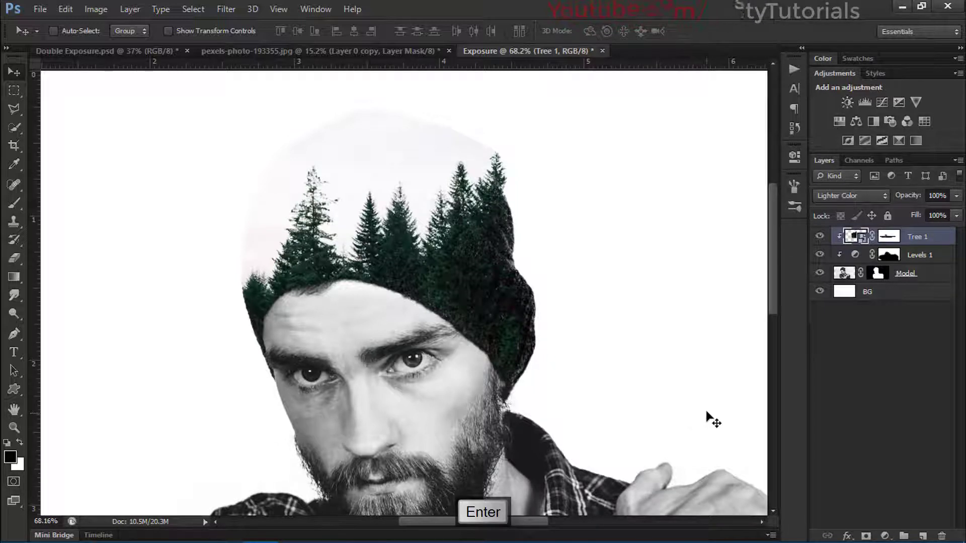
# Rasterize the Tree 1 smart object layer, keeping its mask.
pyautogui.click(923, 256)
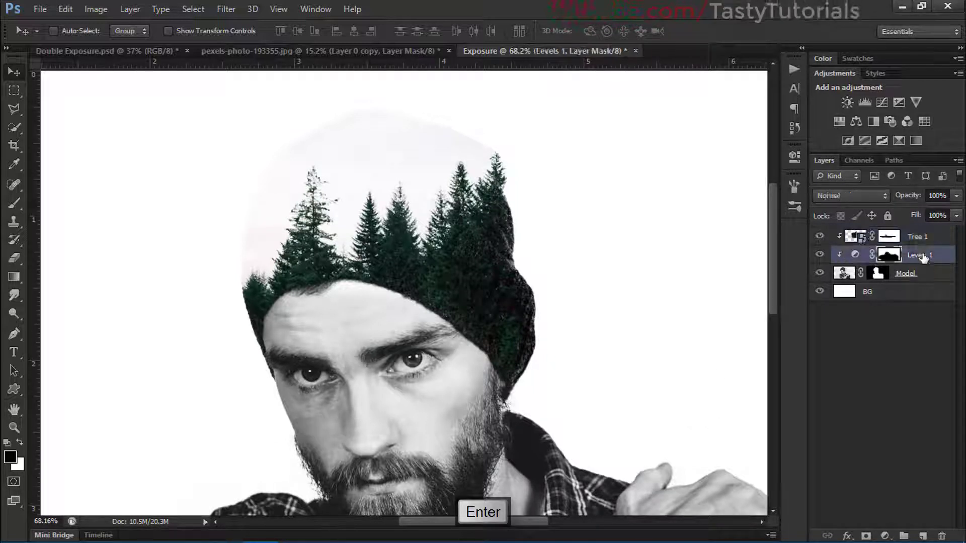
pyautogui.click(867, 332)
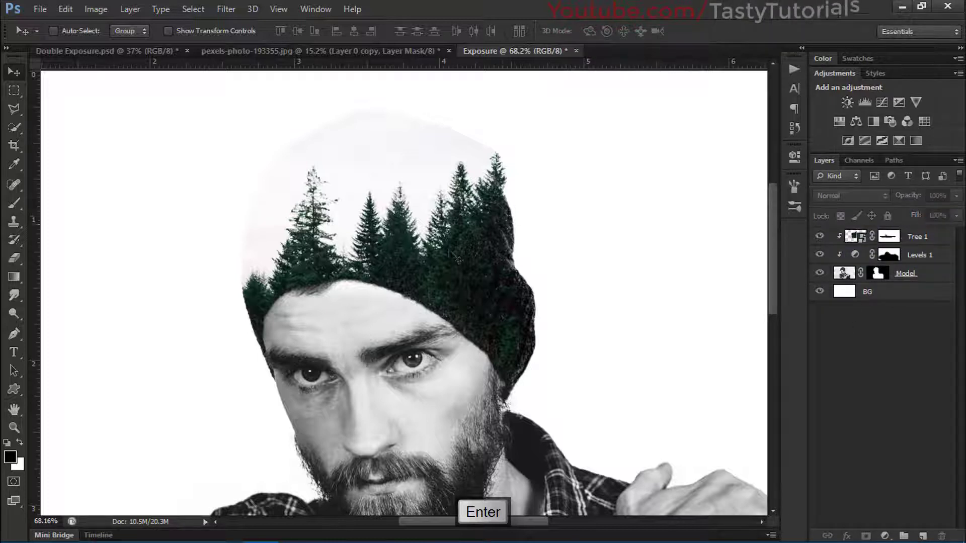
pyautogui.click(861, 237)
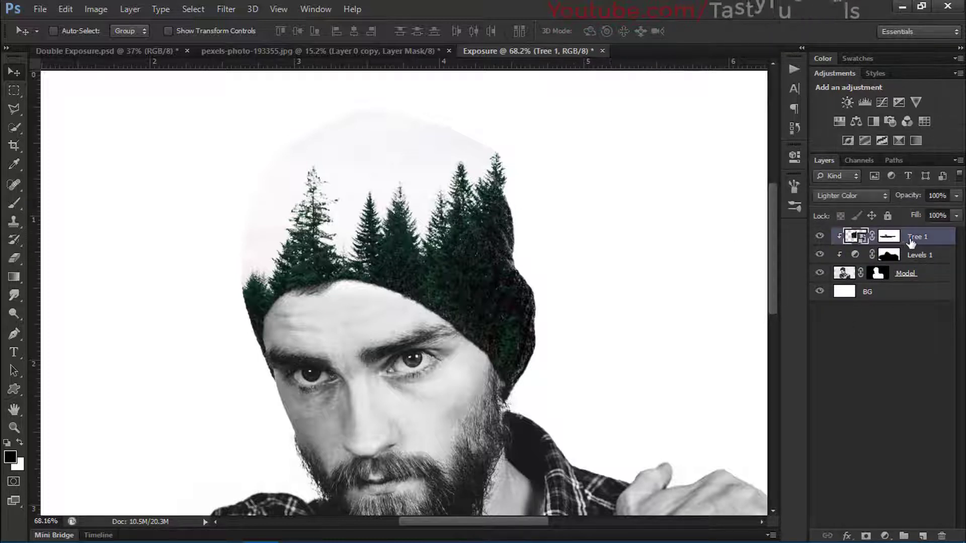
pyautogui.rightClick(910, 233)
pyautogui.click(639, 227)
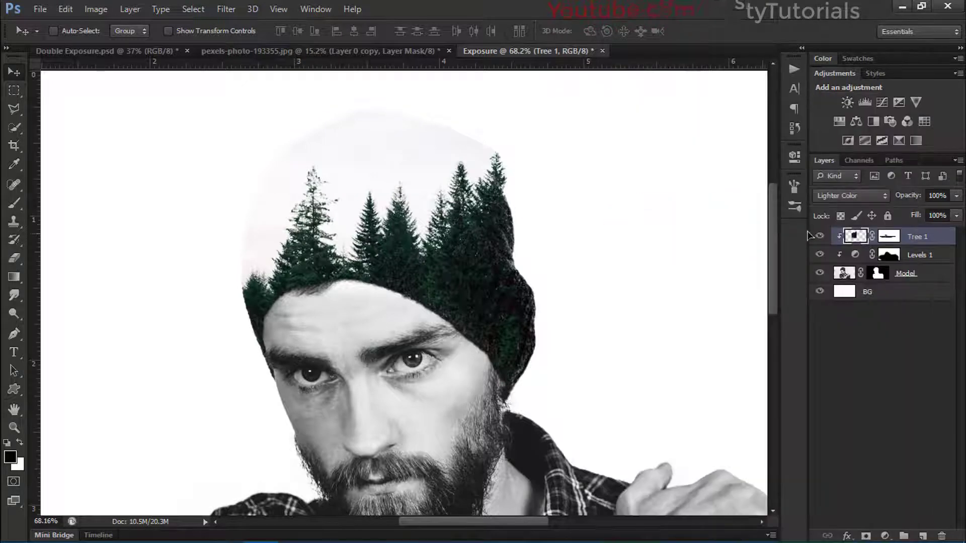
# Apply a Levels correction directly to the Tree 1 layer from the Lighter preset, with midtones at 1.12 and the white input level at 231.
pyautogui.click(96, 9)
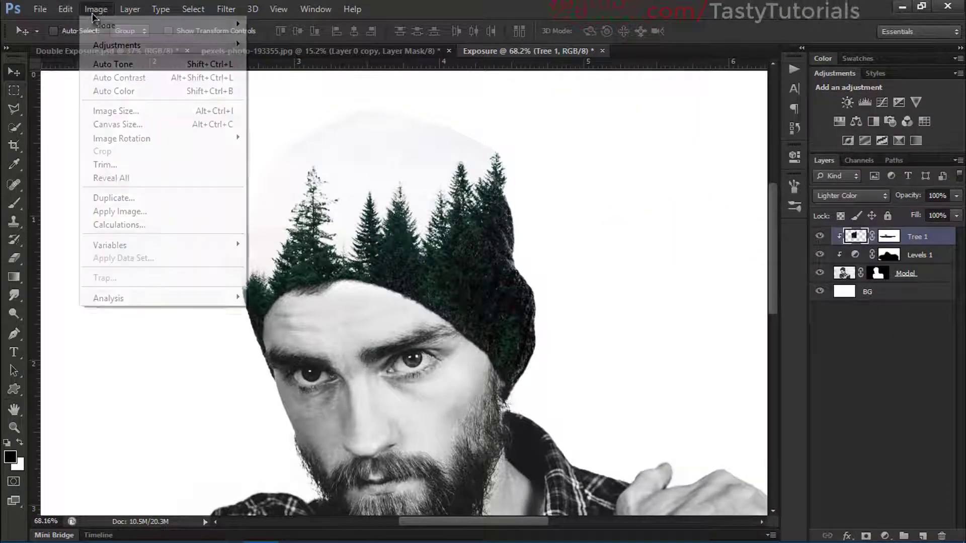
pyautogui.moveTo(140, 48)
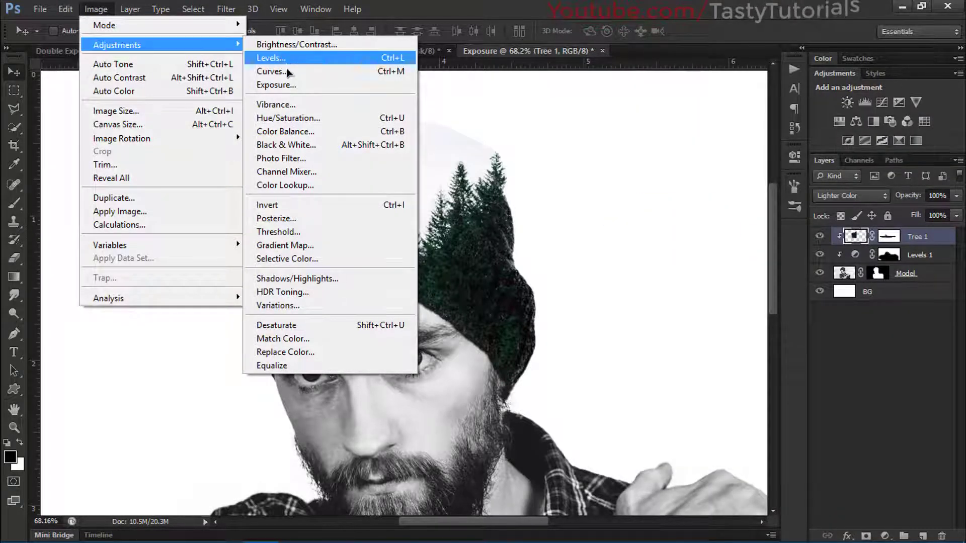
pyautogui.click(271, 58)
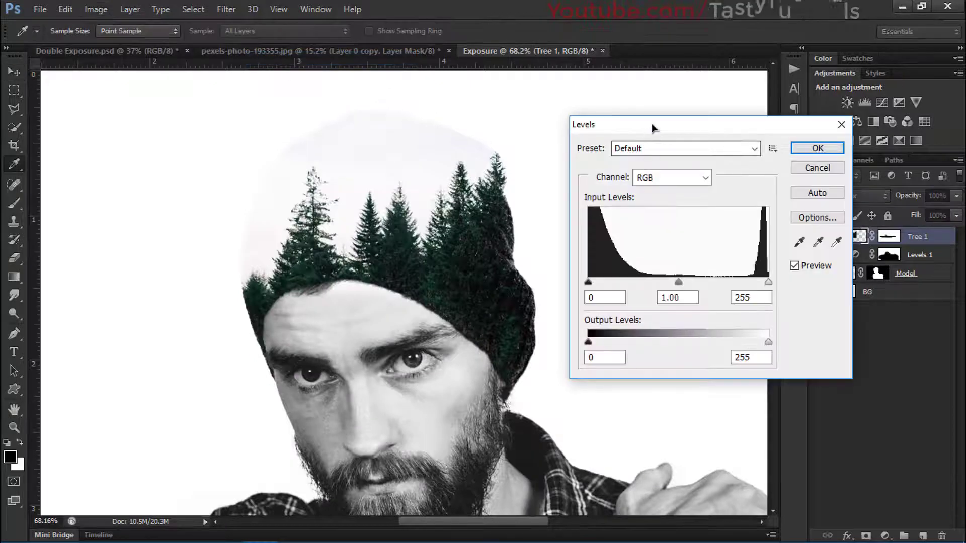
pyautogui.click(704, 132)
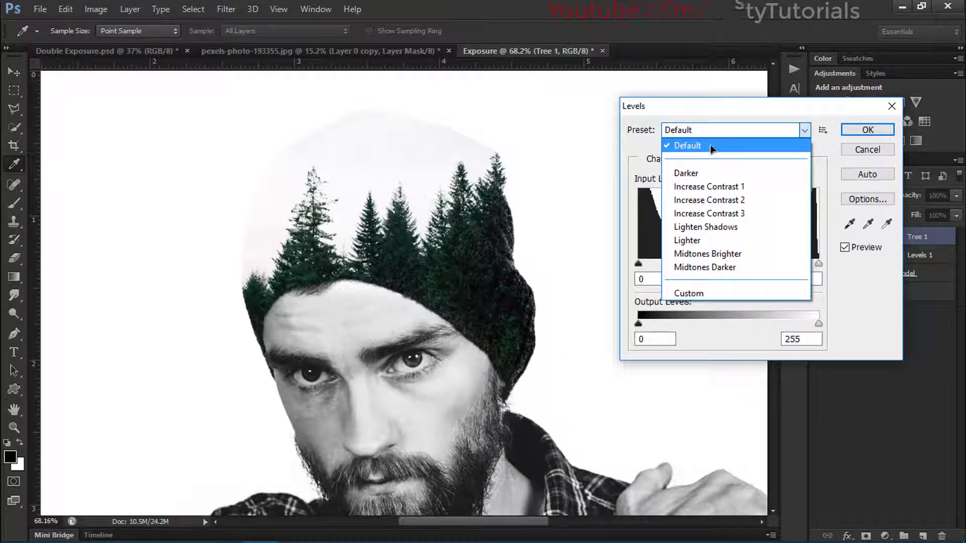
pyautogui.click(707, 242)
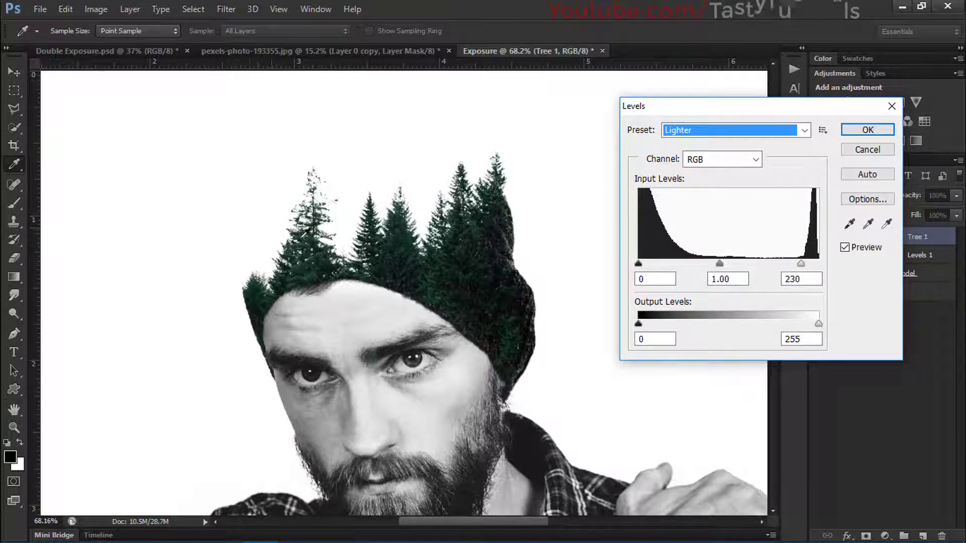
pyautogui.moveTo(802, 265); pyautogui.dragTo(831, 270)
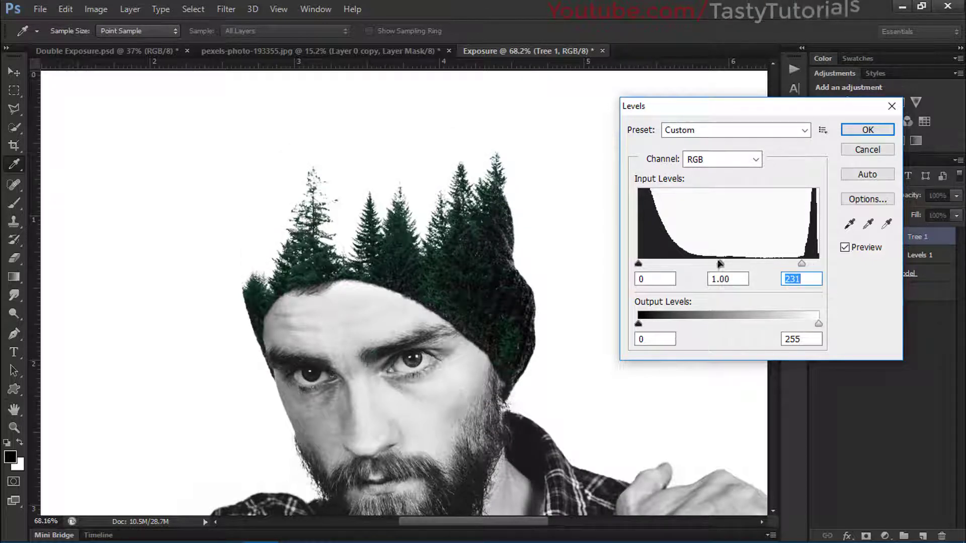
pyautogui.moveTo(721, 263)
pyautogui.mouseDown()
pyautogui.moveTo(741, 264)
pyautogui.moveTo(692, 264)
pyautogui.moveTo(713, 265)
pyautogui.mouseUp()
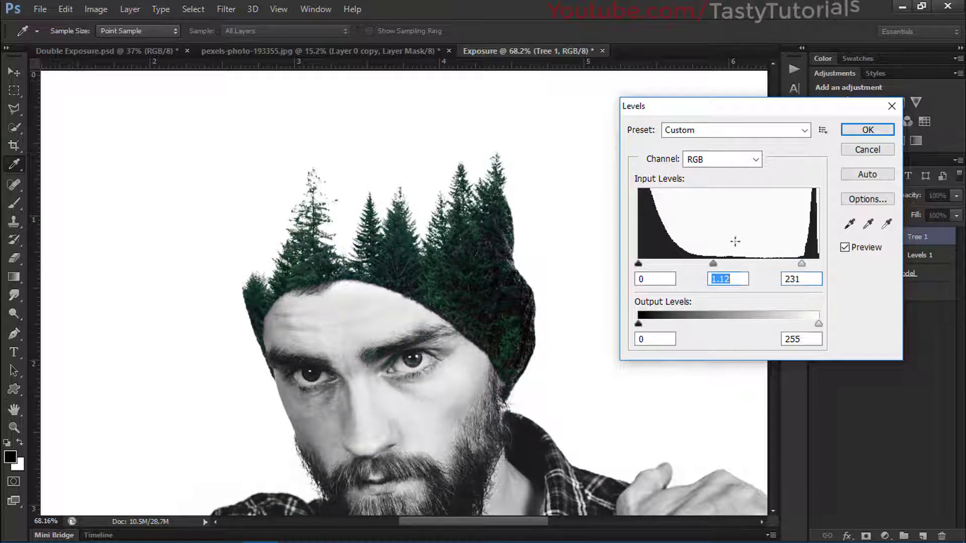
pyautogui.click(868, 130)
pyautogui.scroll(-3, 355, 269)
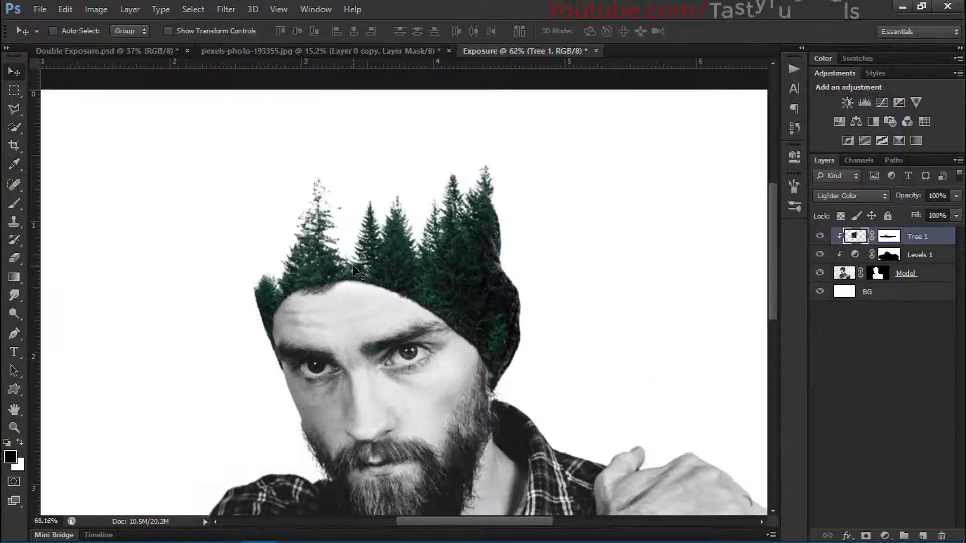
pyautogui.scroll(-2, 354, 272)
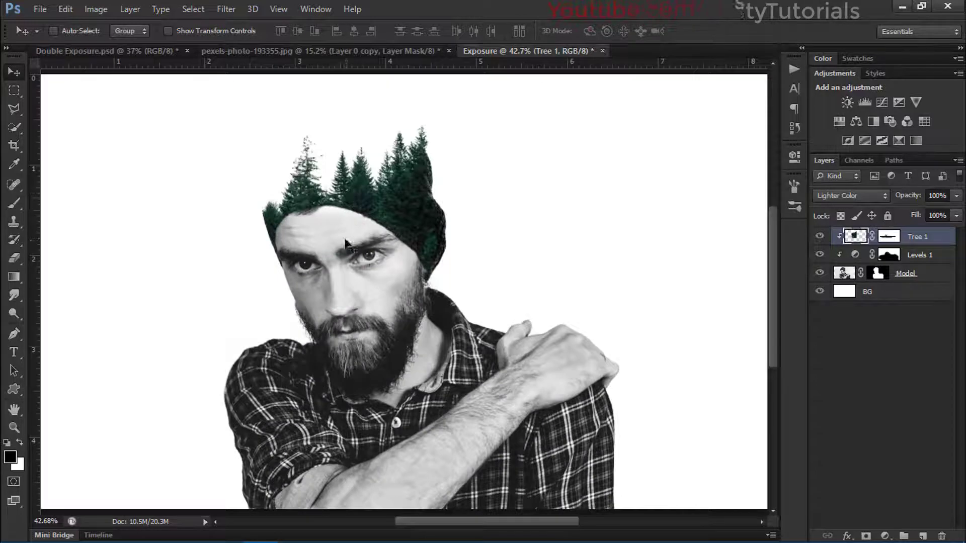
# Switch to File Explorer and preview the forest photos in the d folder, from 7.jpg through forest-and-fog-2013-09-20-4330.jpg.
pyautogui.scroll(-4, 344, 243)
pyautogui.scroll(5, 346, 304)
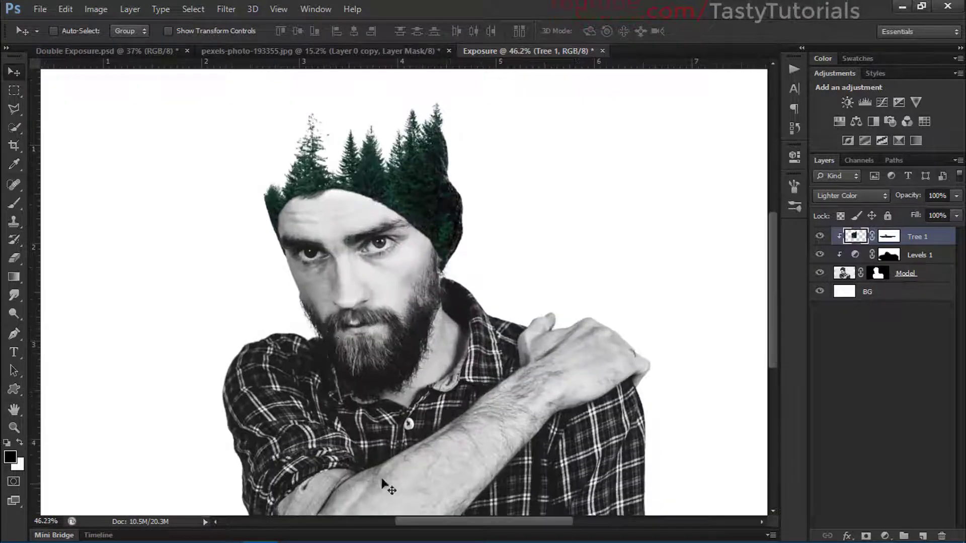
pyautogui.scroll(-2, 431, 442)
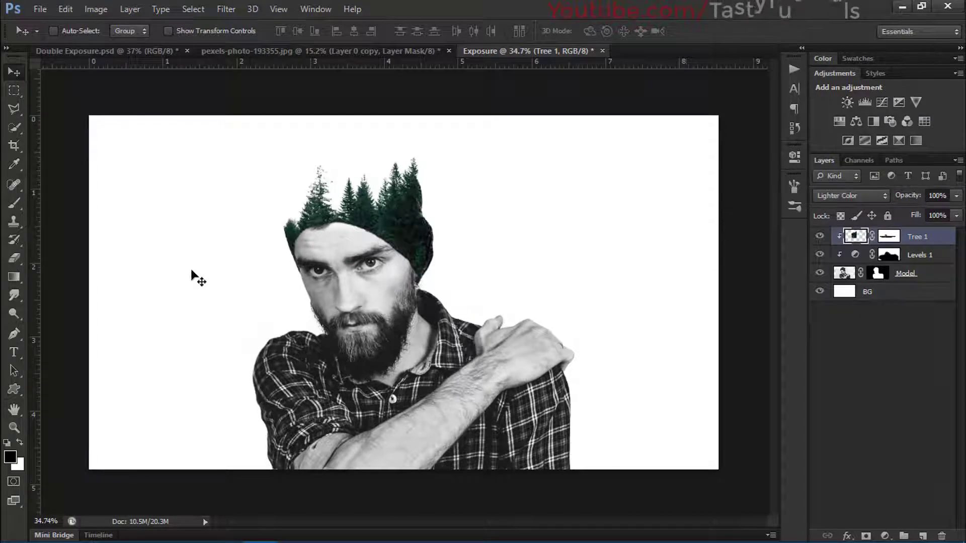
pyautogui.click(228, 537)
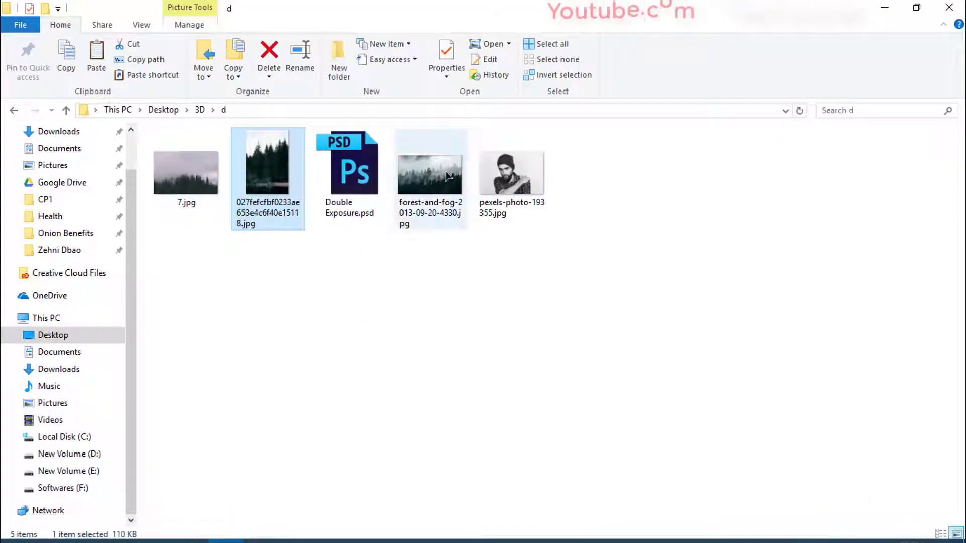
pyautogui.click(215, 174)
pyautogui.press('Return')
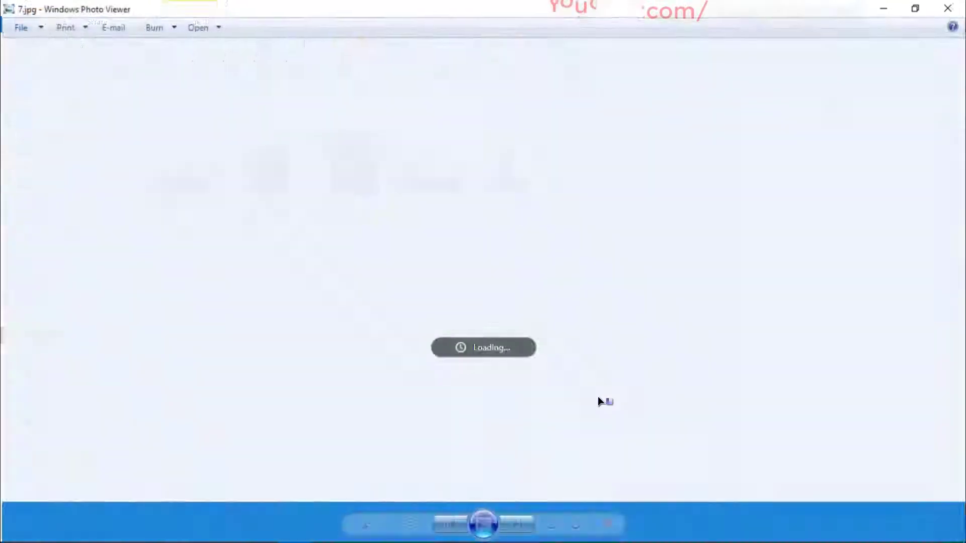
pyautogui.click(518, 525)
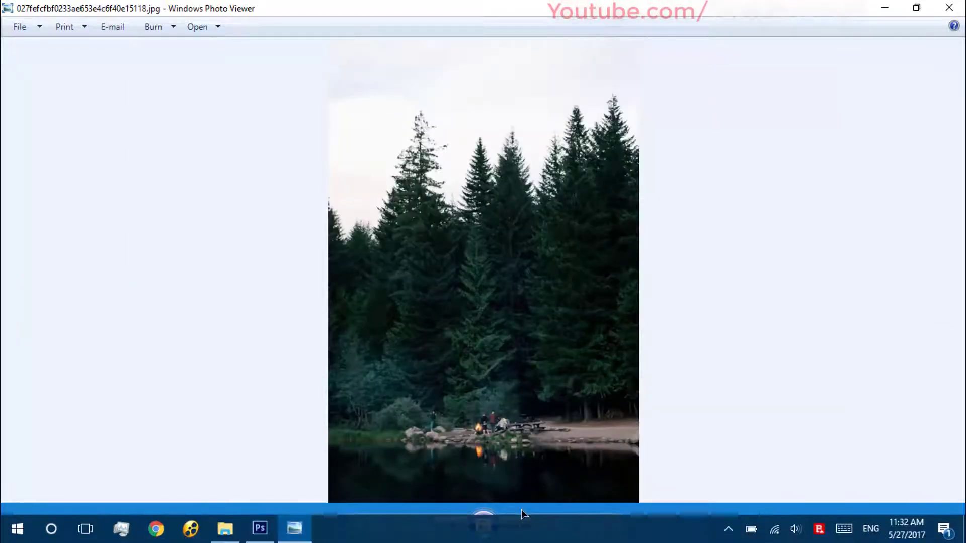
pyautogui.click(520, 525)
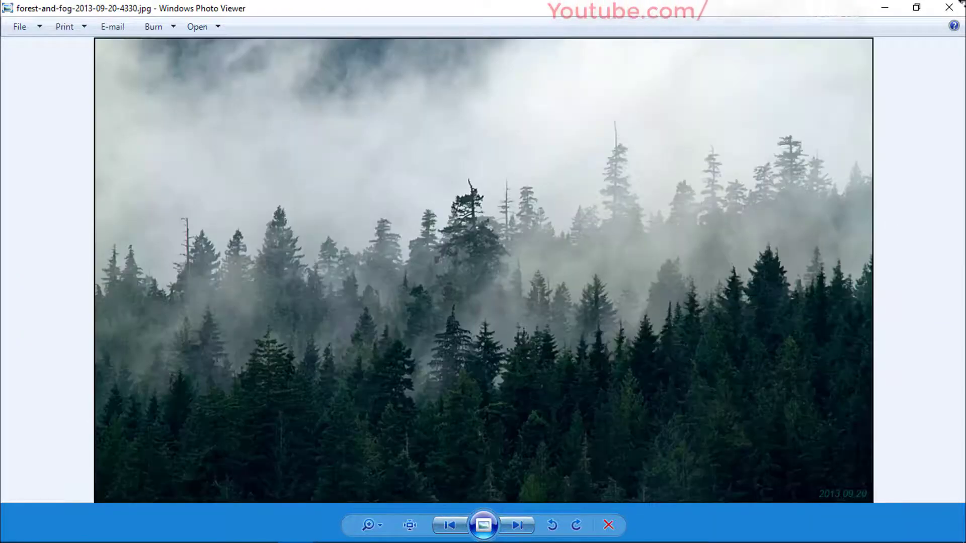
pyautogui.click(950, 8)
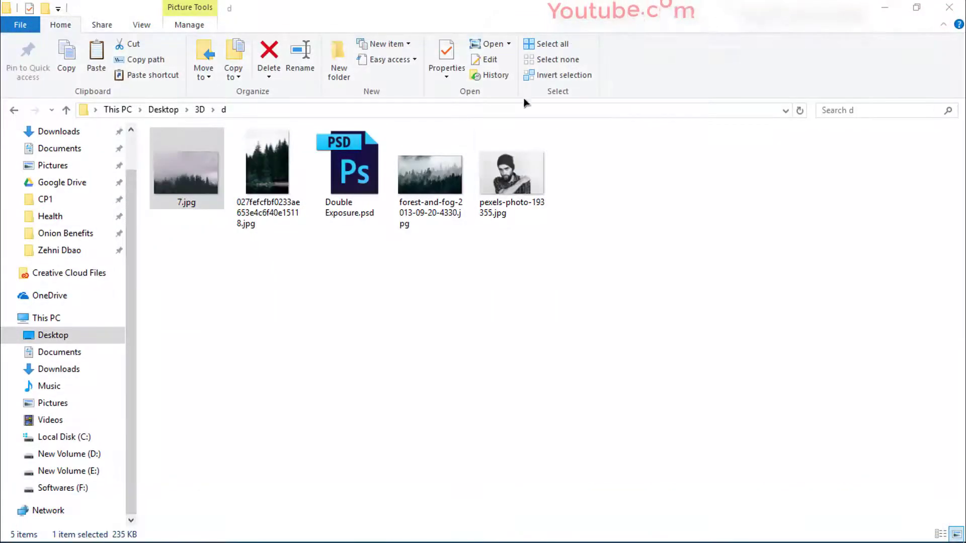
# Place 7.jpg into the Exposure document in Photoshop and flip it vertically.
pyautogui.moveTo(164, 204); pyautogui.dragTo(385, 177)
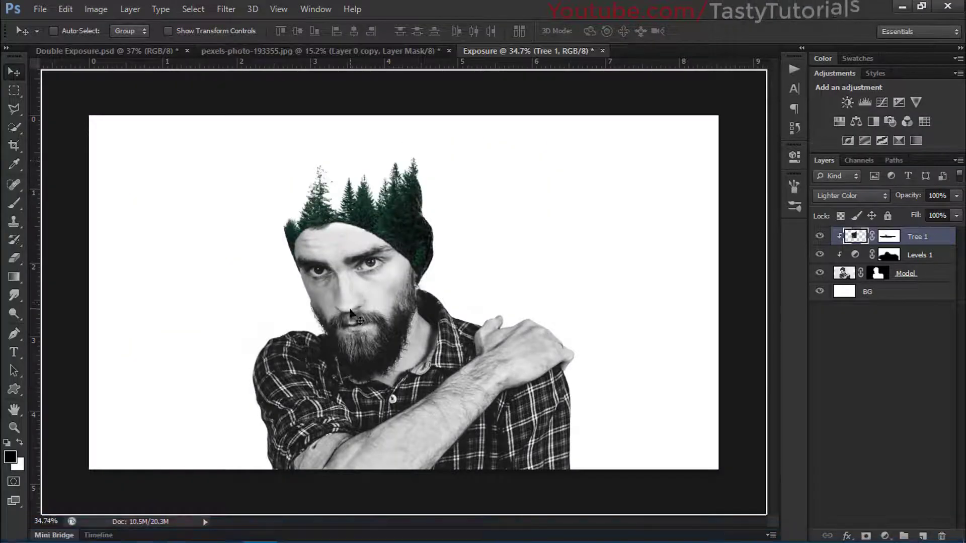
pyautogui.rightClick(252, 175)
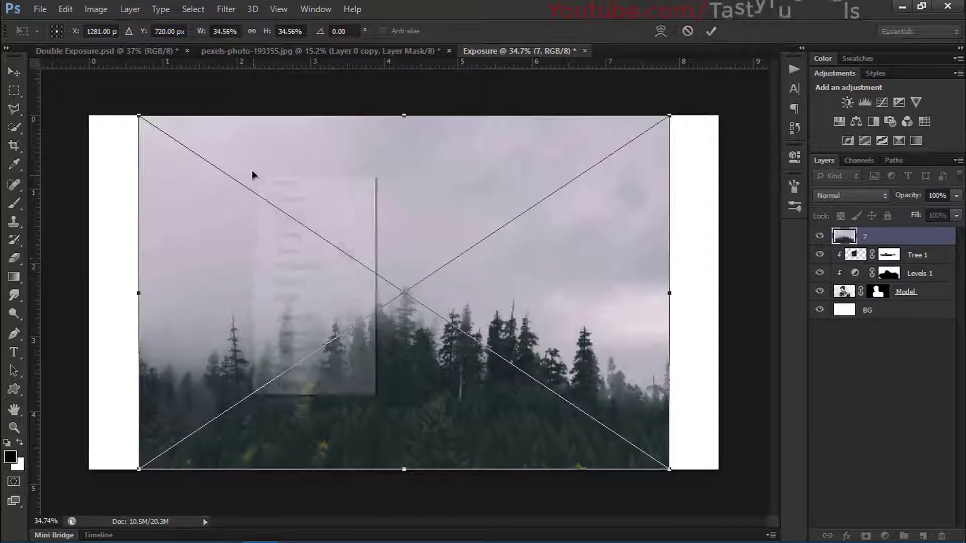
pyautogui.click(274, 383)
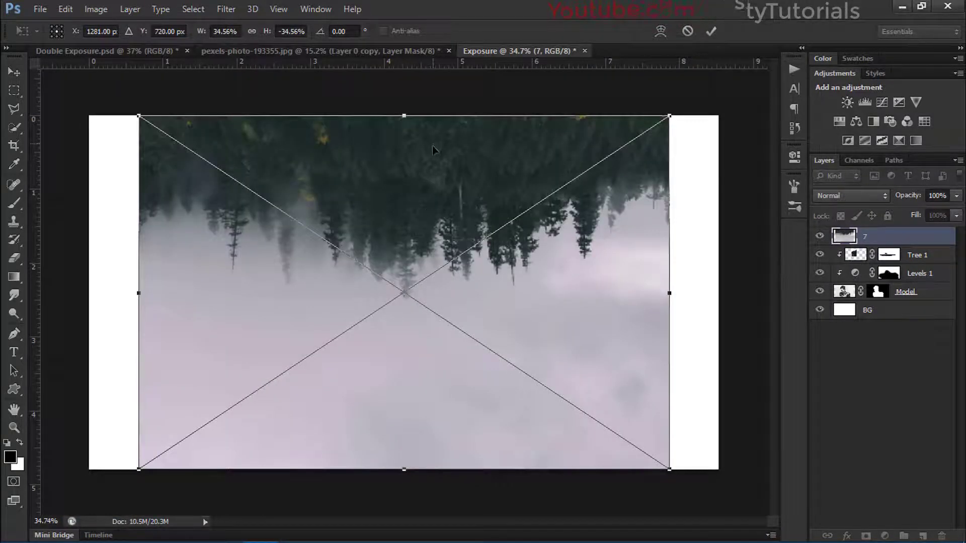
# Move the flipped 7.jpg image over the man's lower torso, scale it to about 23%, and commit the placement.
pyautogui.moveTo(436, 145); pyautogui.dragTo(436, 406)
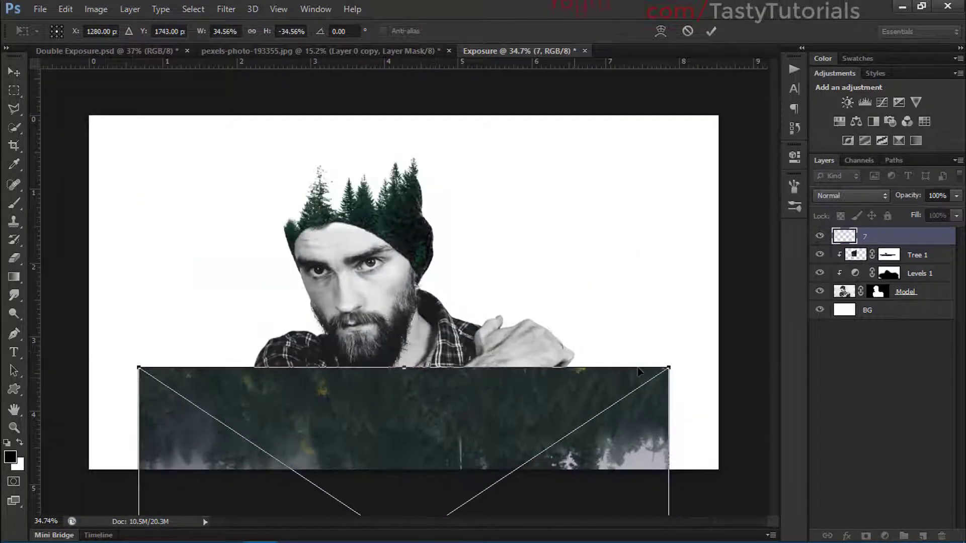
pyautogui.moveTo(668, 376); pyautogui.dragTo(549, 407)
pyautogui.moveTo(451, 454); pyautogui.dragTo(462, 422)
pyautogui.press('Return')
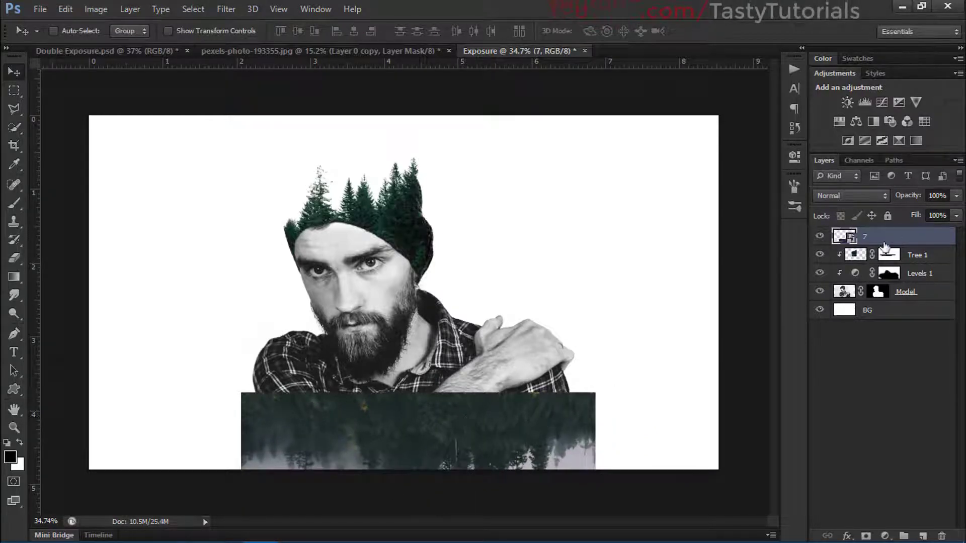
# Clip layer 7 to the layers below and set its blend mode to Lighter Color.
pyautogui.moveTo(887, 256); pyautogui.dragTo(883, 240)
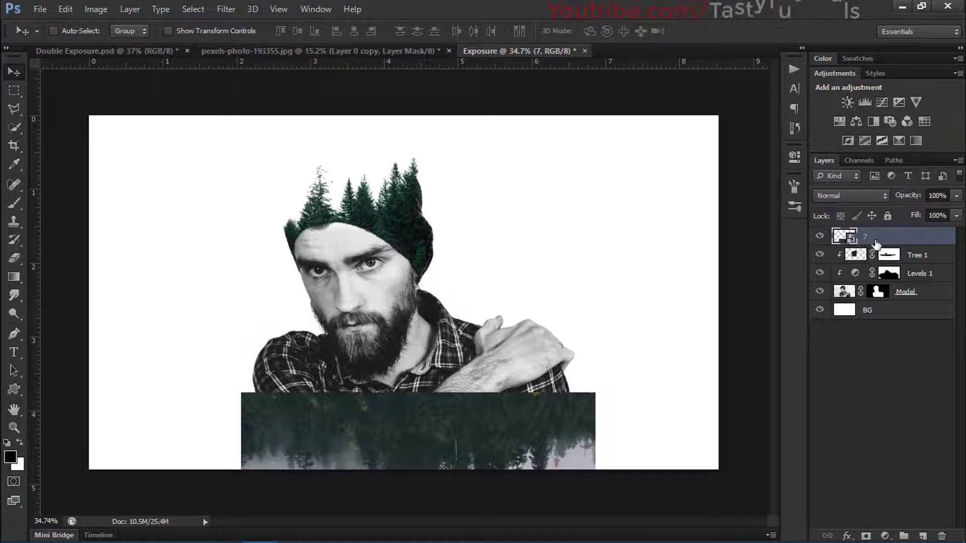
pyautogui.rightClick(876, 244)
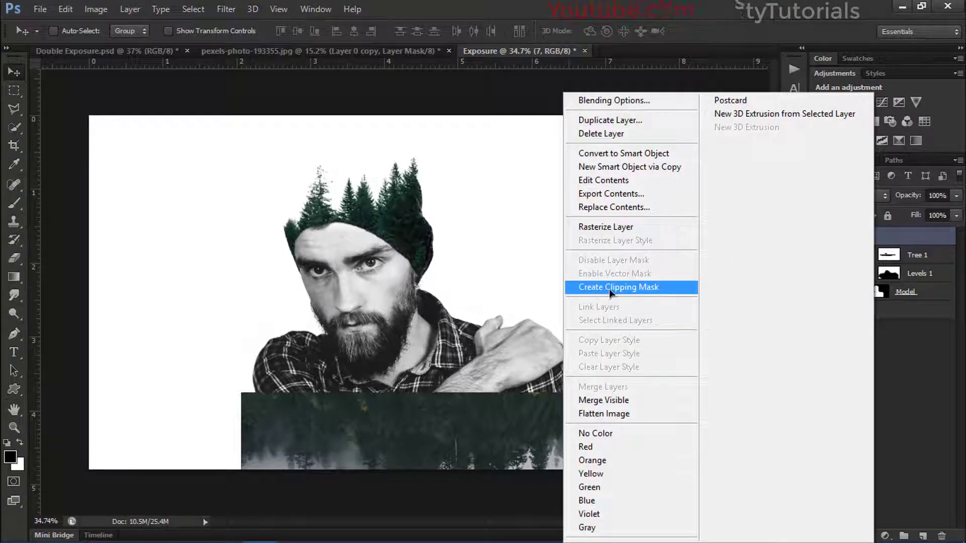
pyautogui.click(586, 293)
pyautogui.scroll(-3, 487, 271)
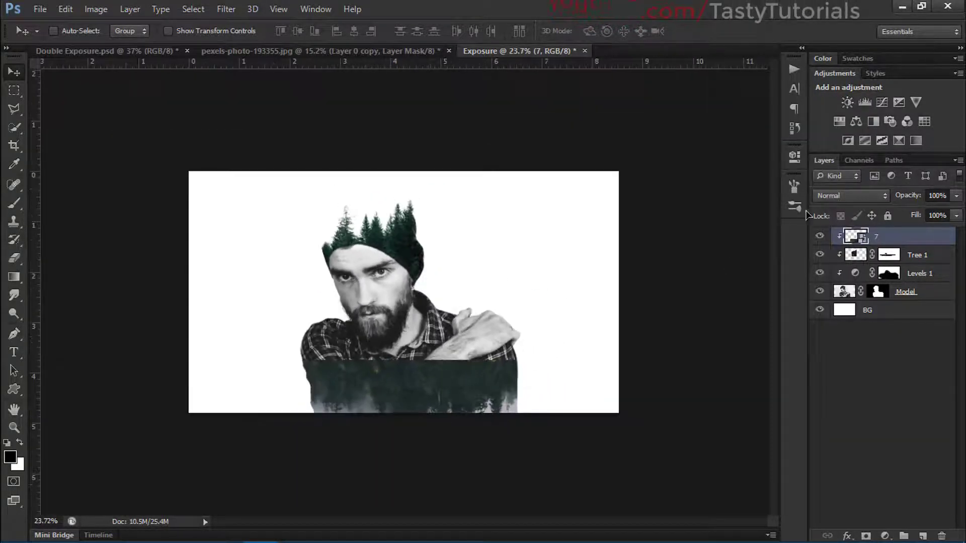
pyautogui.click(831, 196)
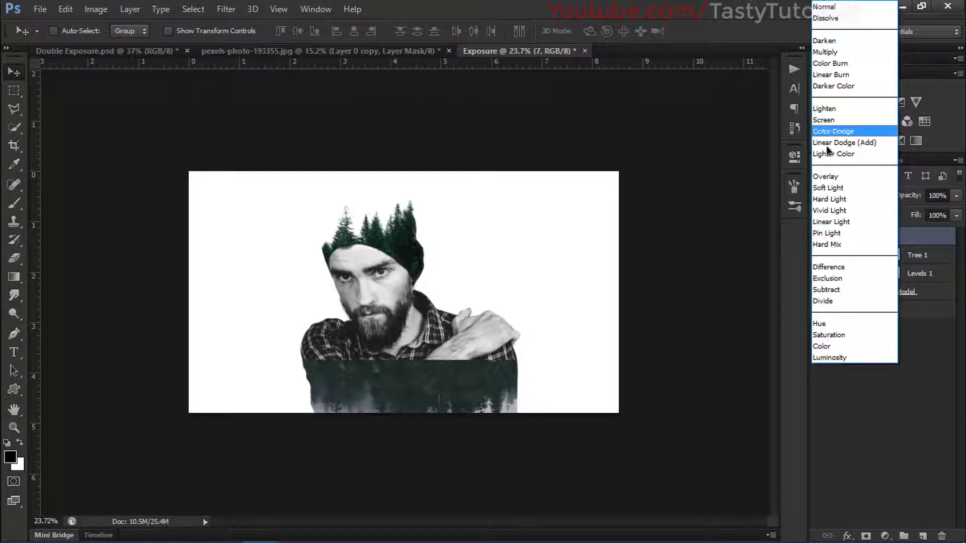
pyautogui.click(823, 154)
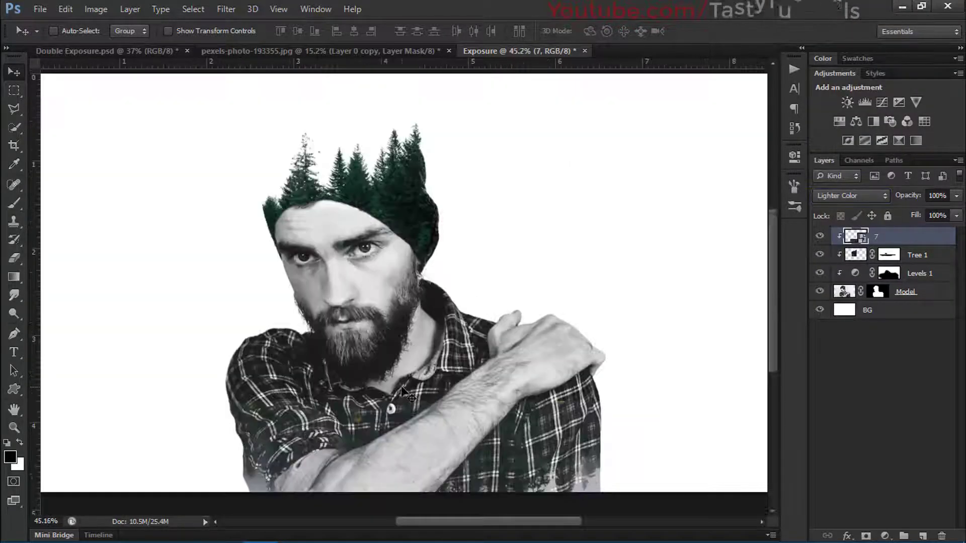
# Select the Model layer together with all its clipped layers and move them slightly upward on the canvas.
pyautogui.scroll(3, 412, 392)
pyautogui.moveTo(429, 398); pyautogui.dragTo(411, 327)
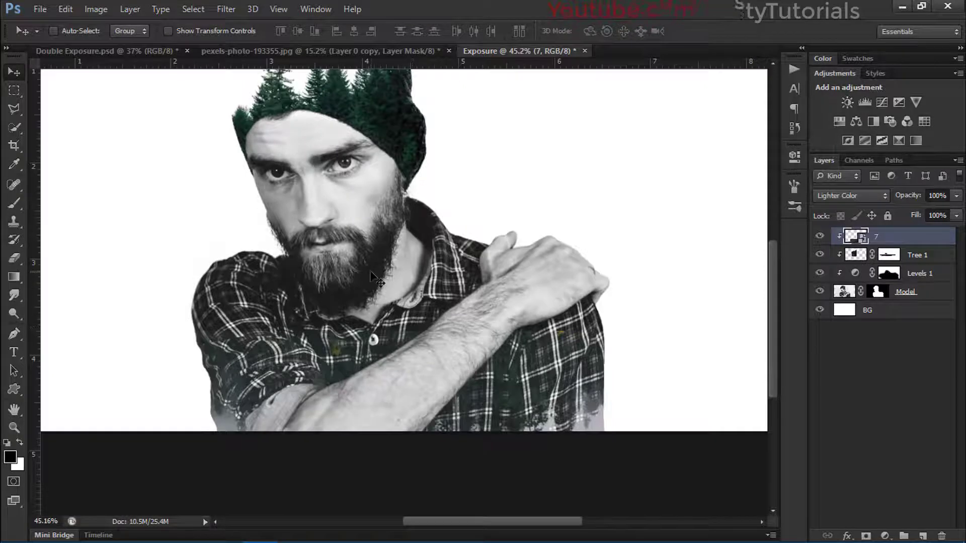
pyautogui.scroll(-2, 373, 278)
pyautogui.keyDown('shift'); pyautogui.click(917, 289); pyautogui.keyUp('shift')
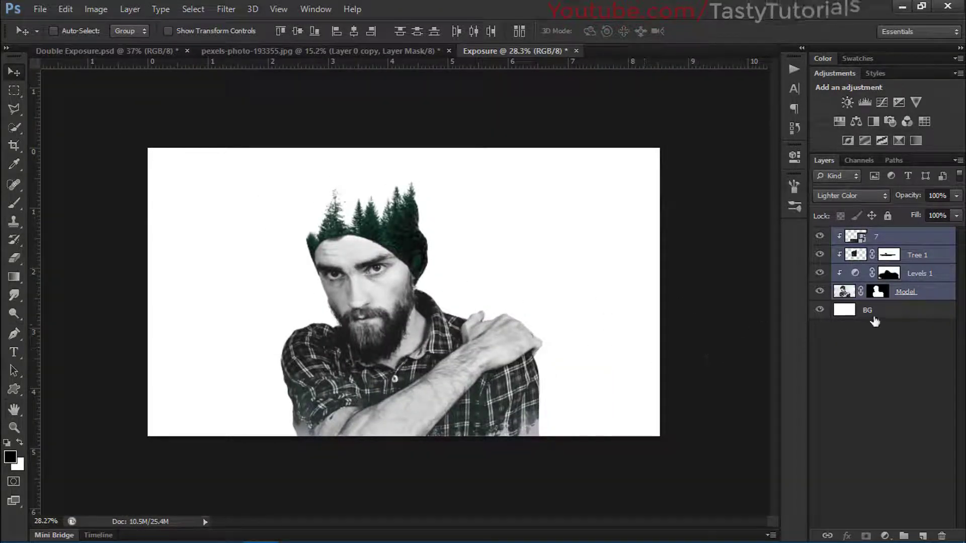
pyautogui.moveTo(435, 333); pyautogui.dragTo(437, 307)
# Move layer 7 alone higher over the shirt and scale it down slightly to fit across the torso.
pyautogui.scroll(3, 400, 337)
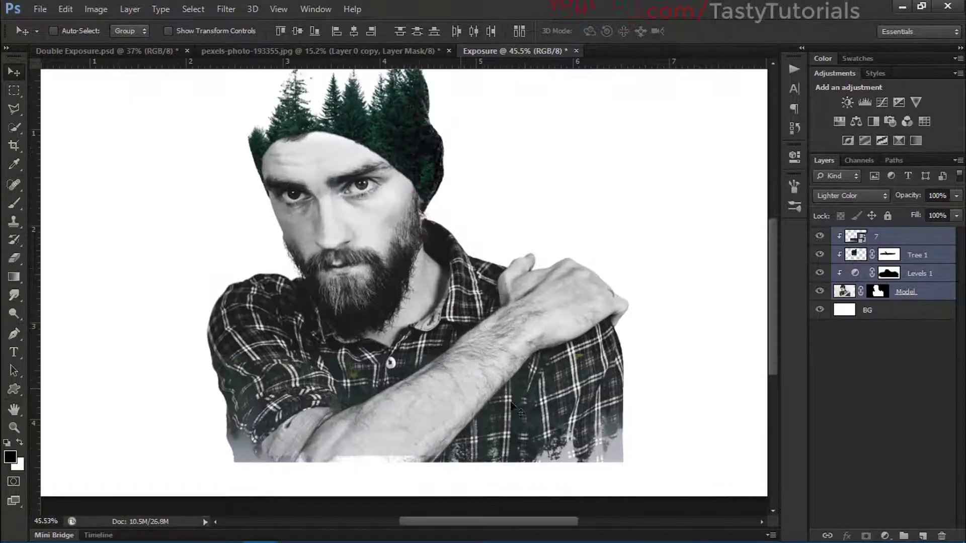
pyautogui.click(897, 238)
pyautogui.moveTo(457, 376); pyautogui.dragTo(480, 342)
pyautogui.hotkey('ctrl', 't')
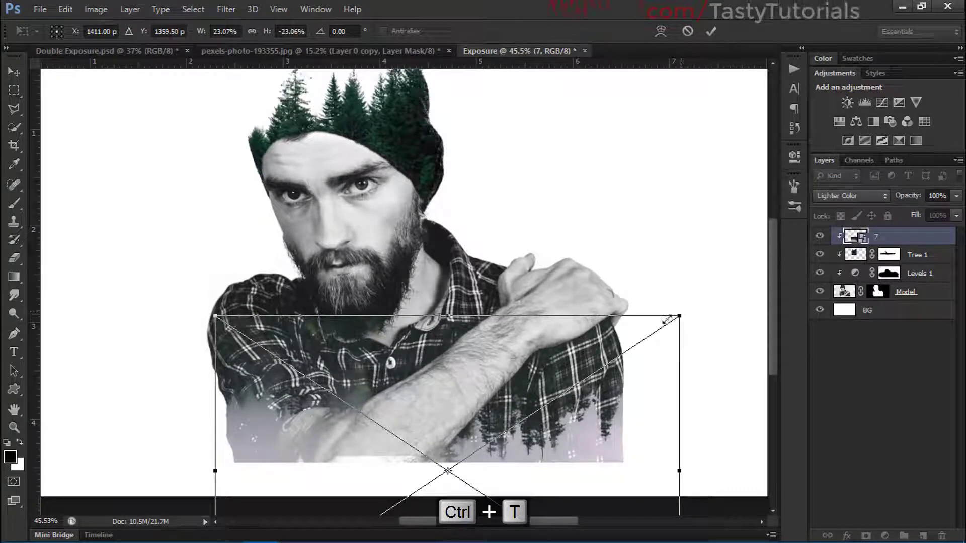
pyautogui.moveTo(668, 319); pyautogui.dragTo(630, 342)
pyautogui.moveTo(413, 381)
pyautogui.mouseDown()
pyautogui.moveTo(400, 377)
pyautogui.moveTo(416, 370)
pyautogui.moveTo(409, 358)
pyautogui.moveTo(421, 377)
pyautogui.mouseUp()
pyautogui.press('Return')
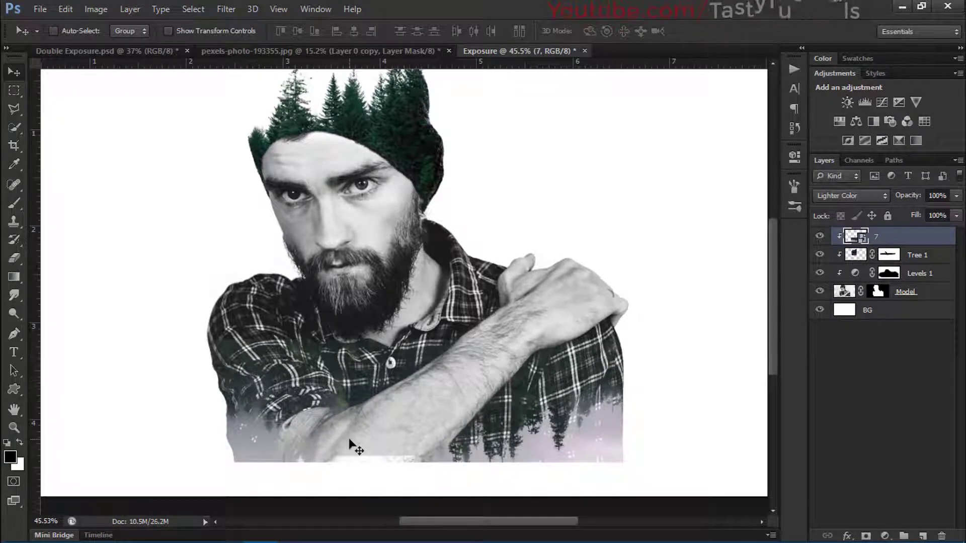
# Rasterize the clipped layer 7 smart object.
pyautogui.hscroll(-1, 351, 445)
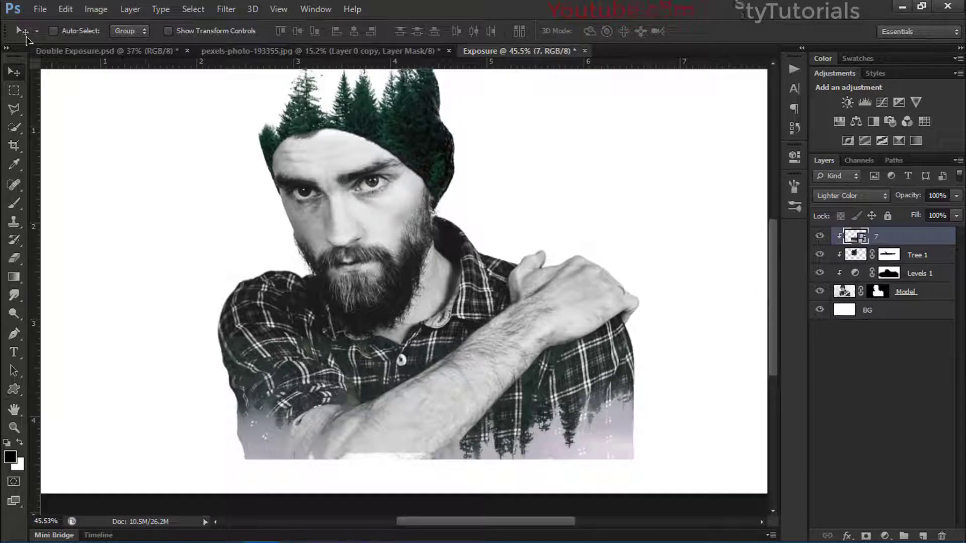
pyautogui.rightClick(908, 236)
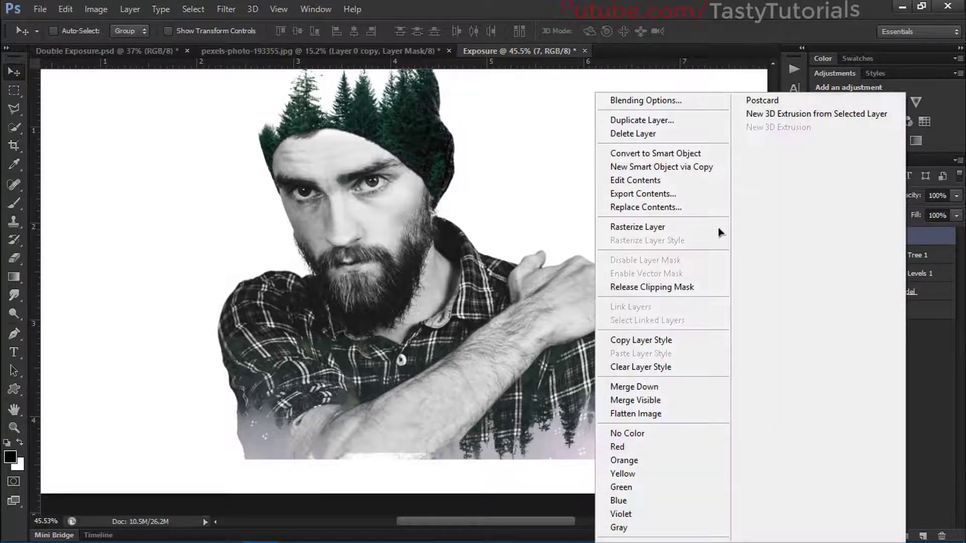
pyautogui.click(611, 226)
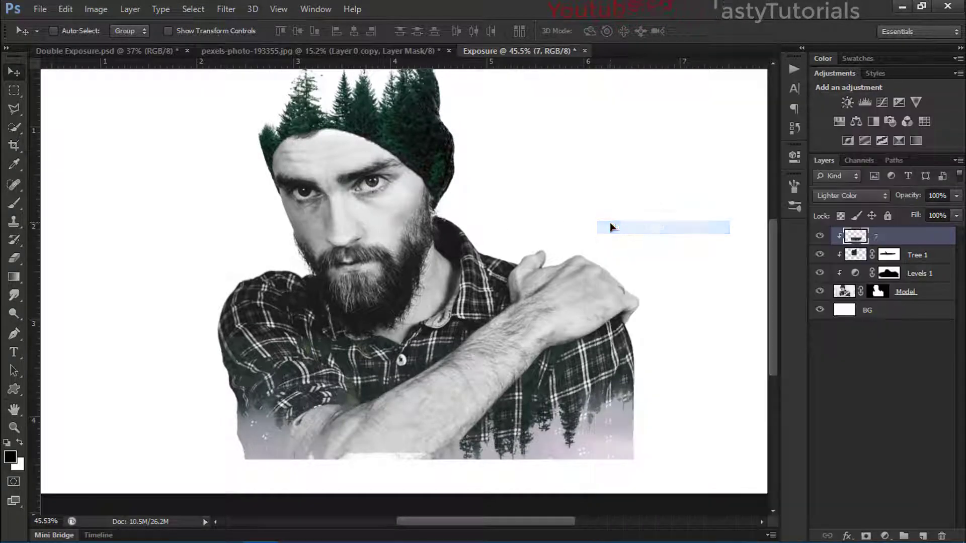
# Apply a Levels correction directly to layer 7 from the Lighter preset, with white input level 155 and midtones 0.69.
pyautogui.click(98, 9)
pyautogui.moveTo(227, 44)
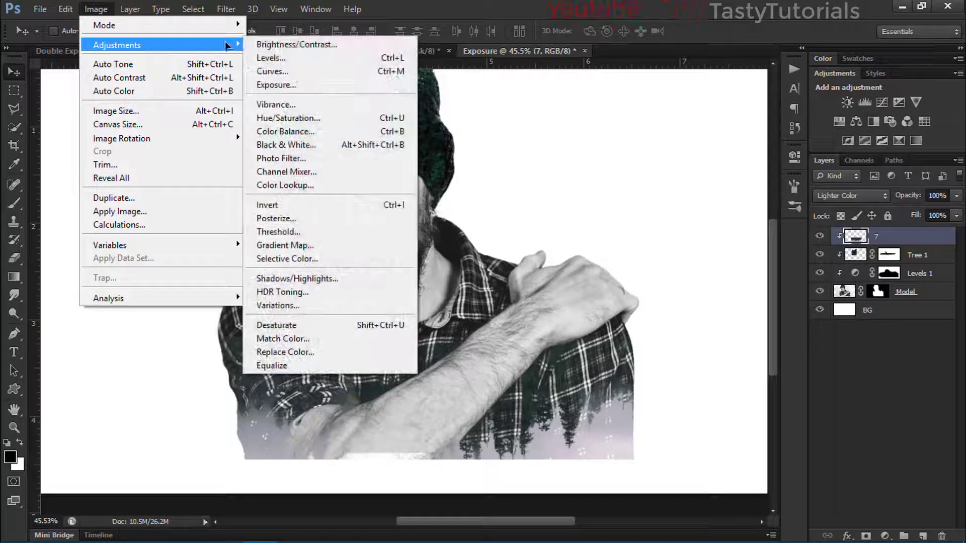
pyautogui.click(270, 58)
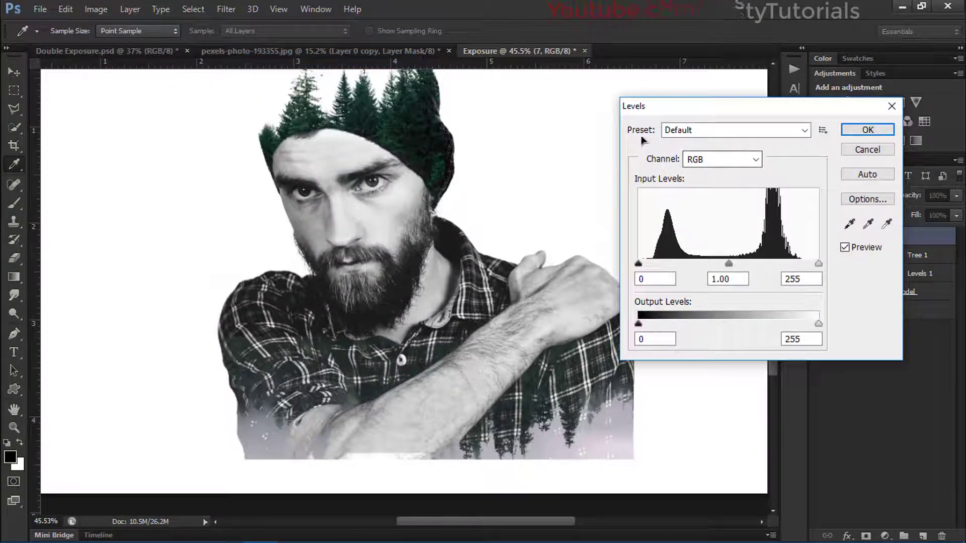
pyautogui.click(674, 131)
pyautogui.click(687, 240)
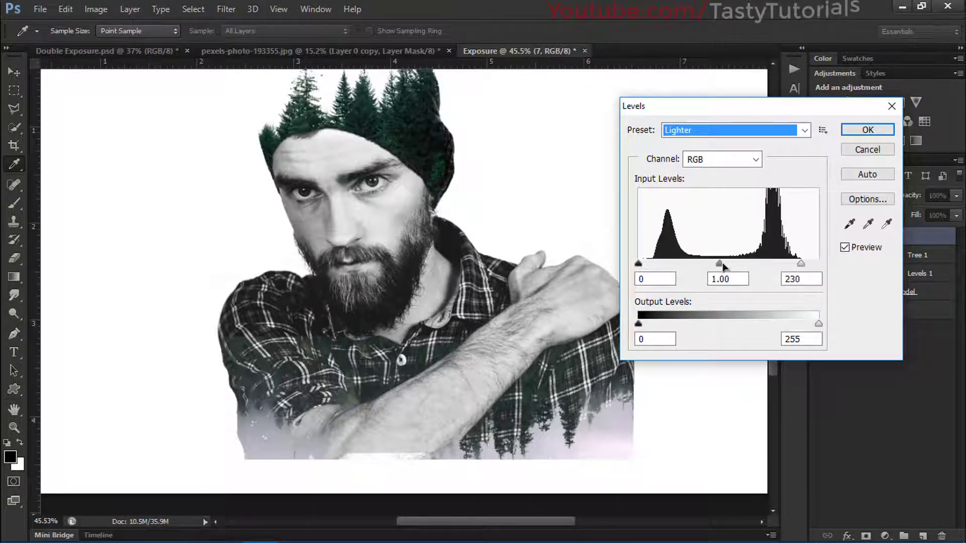
pyautogui.moveTo(801, 262); pyautogui.dragTo(747, 282)
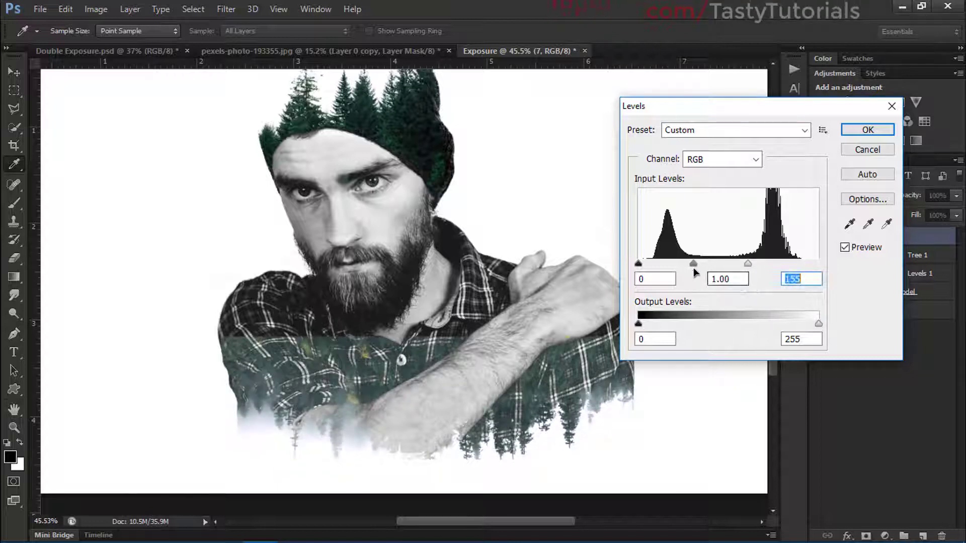
pyautogui.moveTo(694, 262)
pyautogui.mouseDown()
pyautogui.moveTo(720, 263)
pyautogui.moveTo(708, 272)
pyautogui.mouseUp()
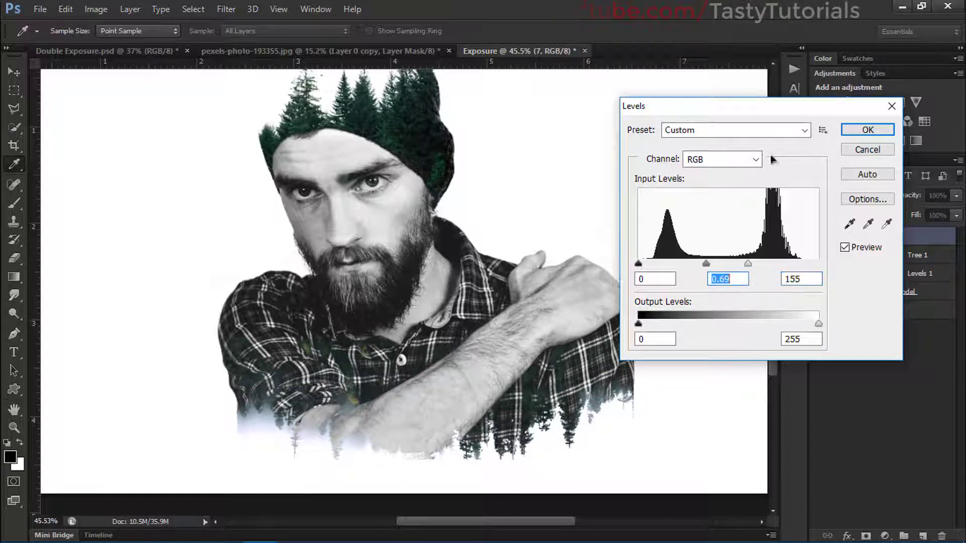
pyautogui.press('v')
pyautogui.click(866, 132)
# Move layer 7 slightly upward so its inverted treetops sit higher along the forearm and lower shirt.
pyautogui.scroll(2, 403, 424)
pyautogui.moveTo(394, 416); pyautogui.dragTo(400, 364)
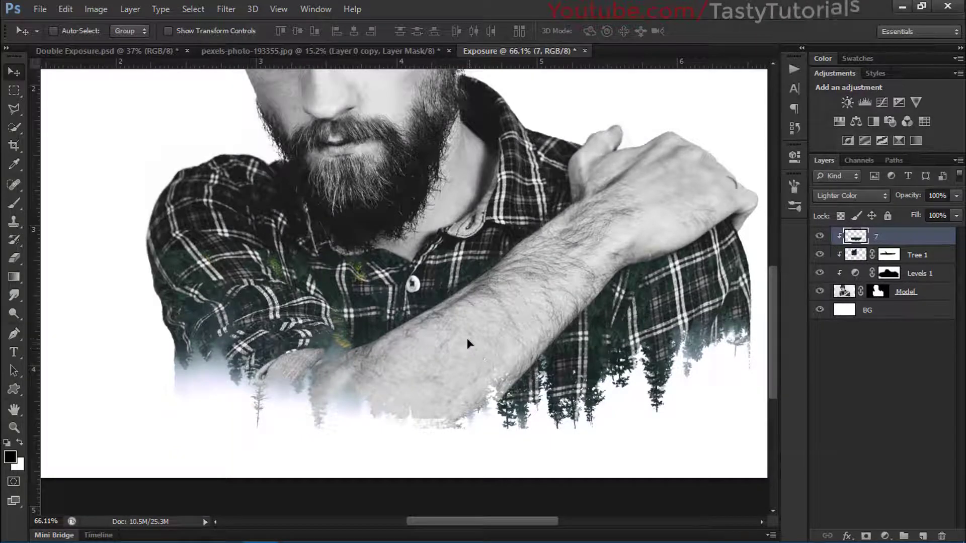
pyautogui.moveTo(467, 340); pyautogui.dragTo(469, 331)
pyautogui.scroll(-3, 459, 331)
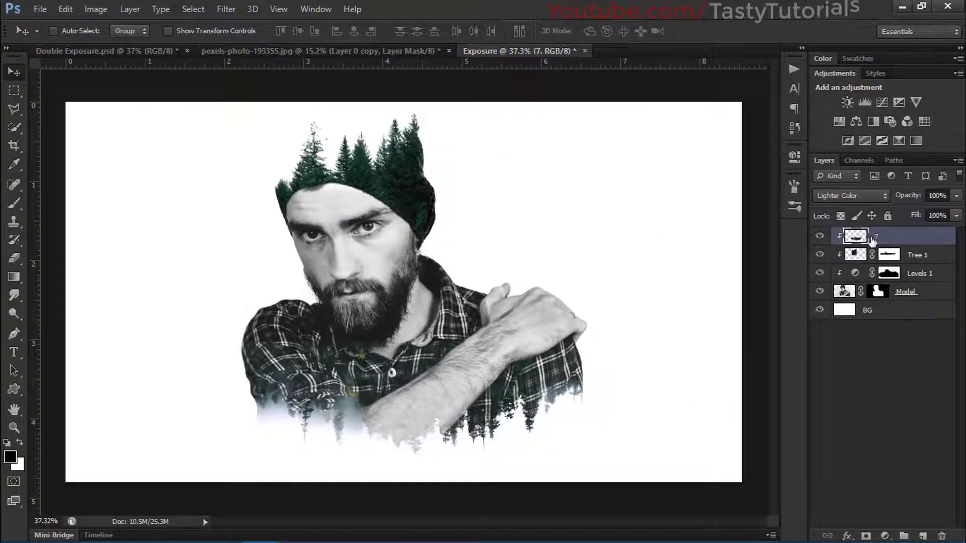
# Place forest-and-fog-2013-09-20-4330.jpg from File Explorer into the Exposure document and flip it vertically.
pyautogui.click(225, 533)
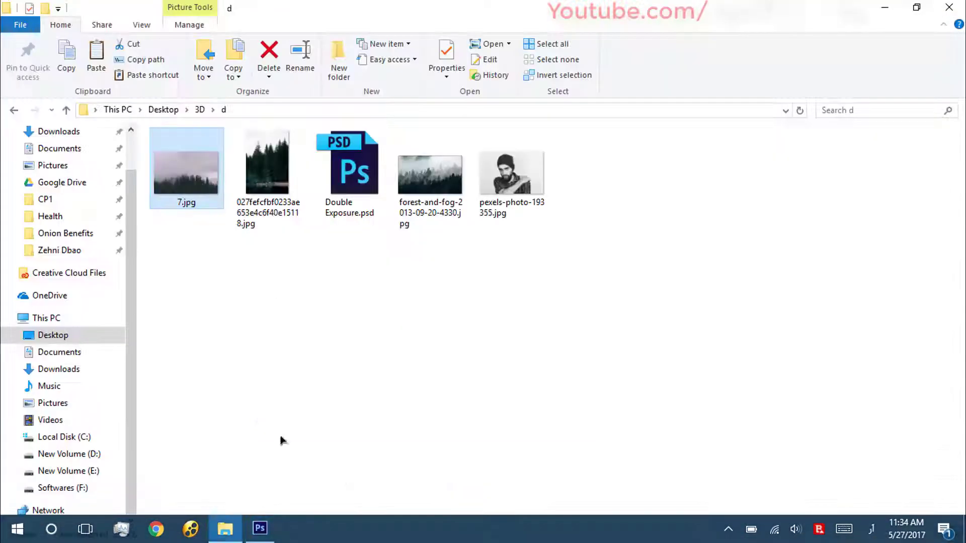
pyautogui.moveTo(430, 173); pyautogui.dragTo(394, 231)
pyautogui.rightClick(425, 197)
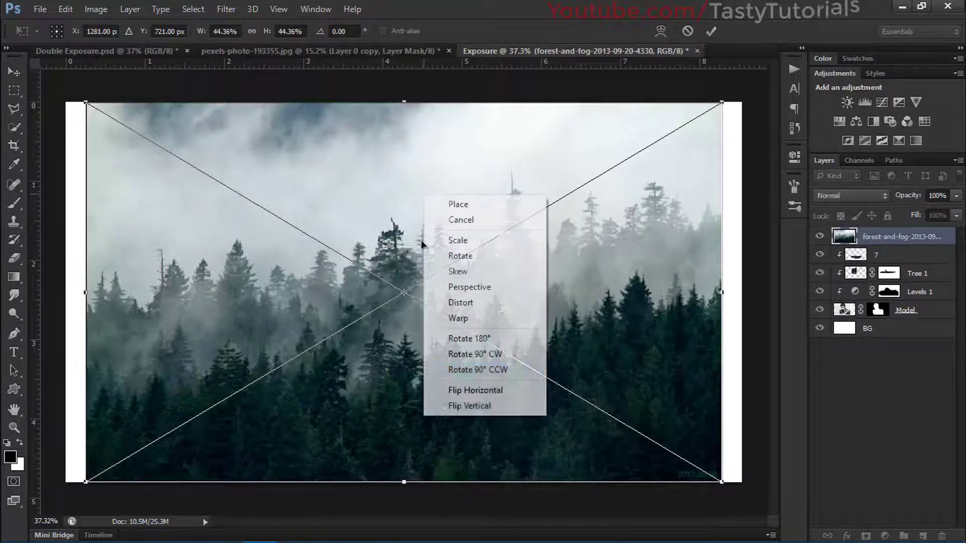
pyautogui.click(456, 406)
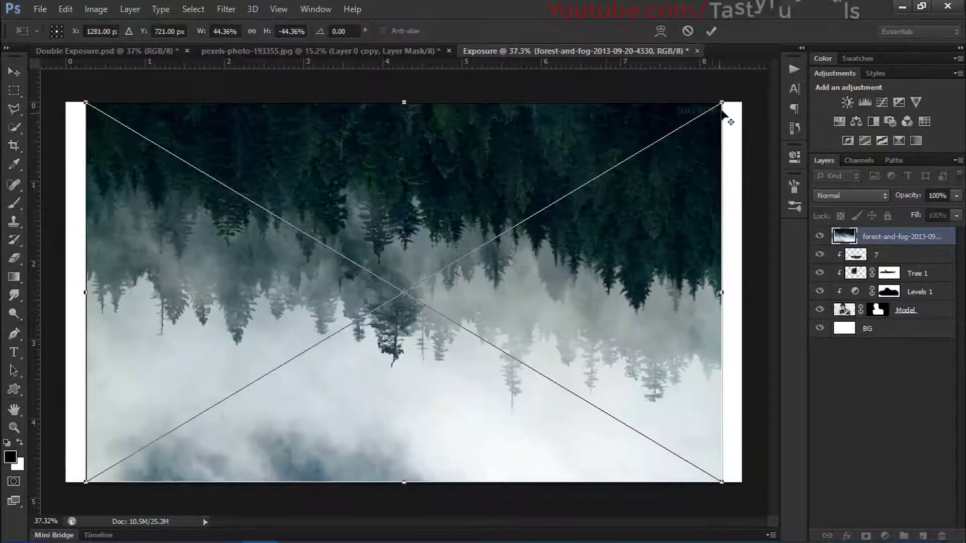
# Scale the placed forest-and-fog image to about 24.6%, position it over the man's lower torso, and commit the placement.
pyautogui.moveTo(723, 104); pyautogui.dragTo(577, 183)
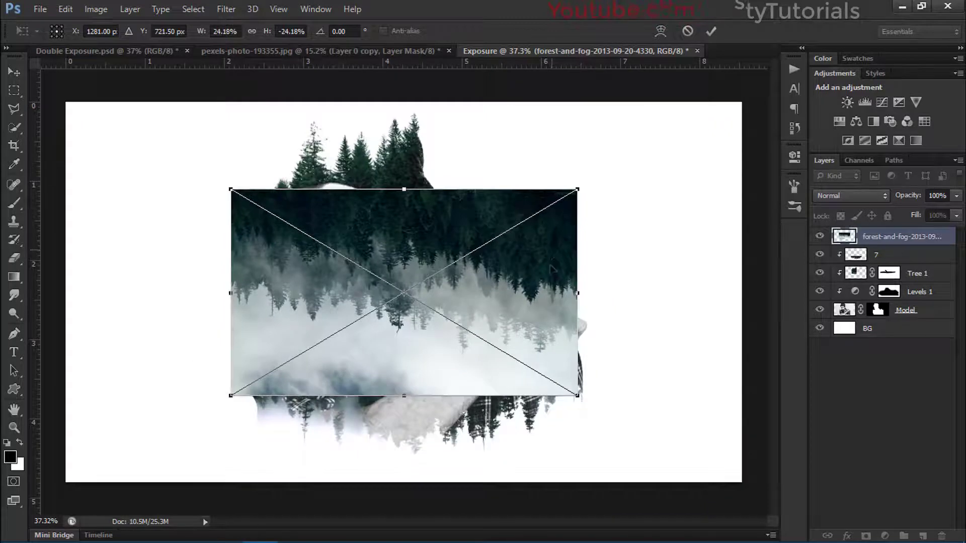
pyautogui.moveTo(553, 290); pyautogui.dragTo(559, 435)
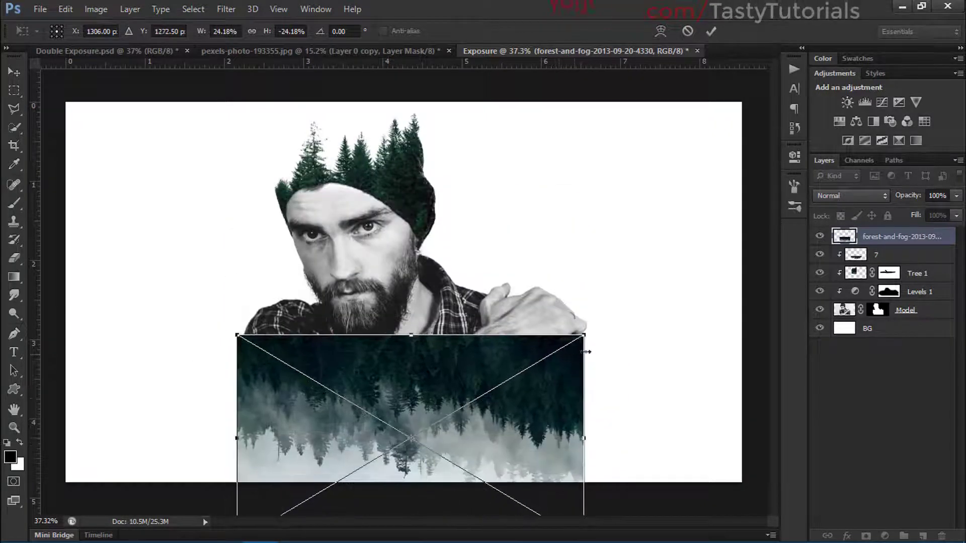
pyautogui.moveTo(588, 338); pyautogui.dragTo(592, 333)
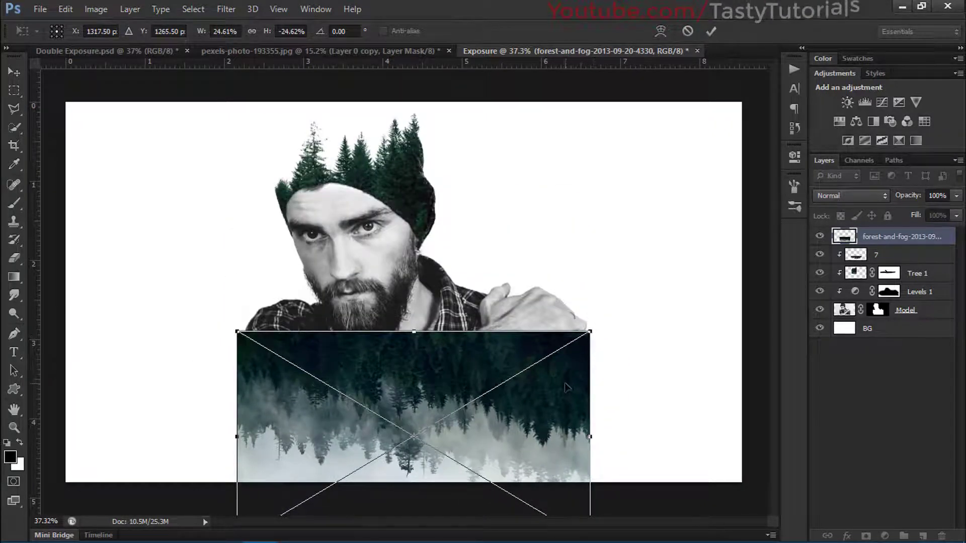
pyautogui.press('Return')
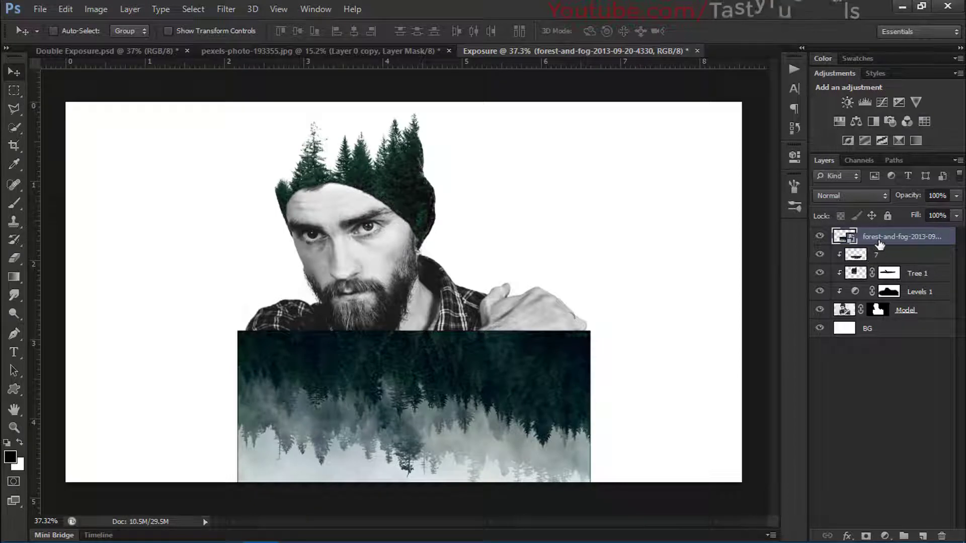
# Clip the forest-and-fog layer to the Model layer with layer 7 hidden, and rasterize the forest-and-fog smart object.
pyautogui.rightClick(879, 244)
pyautogui.click(603, 283)
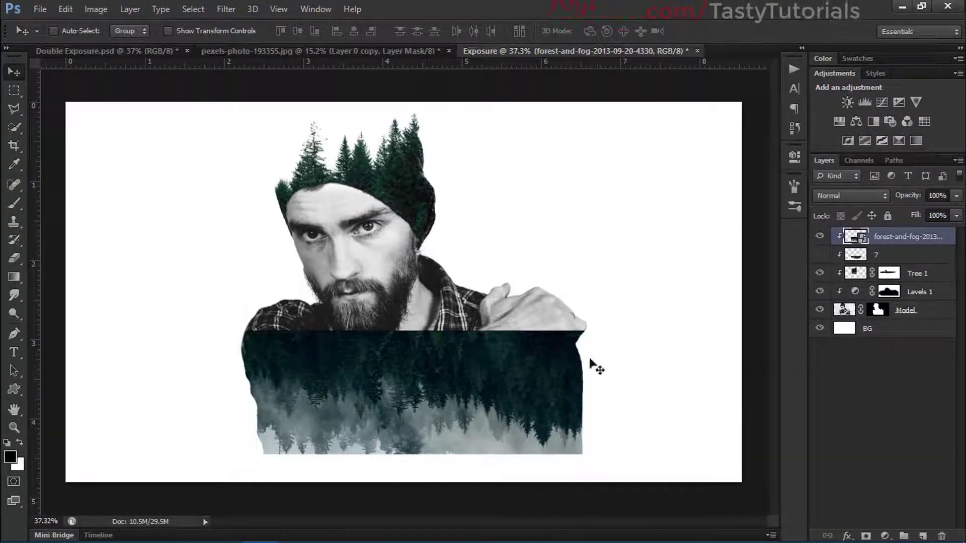
pyautogui.rightClick(894, 243)
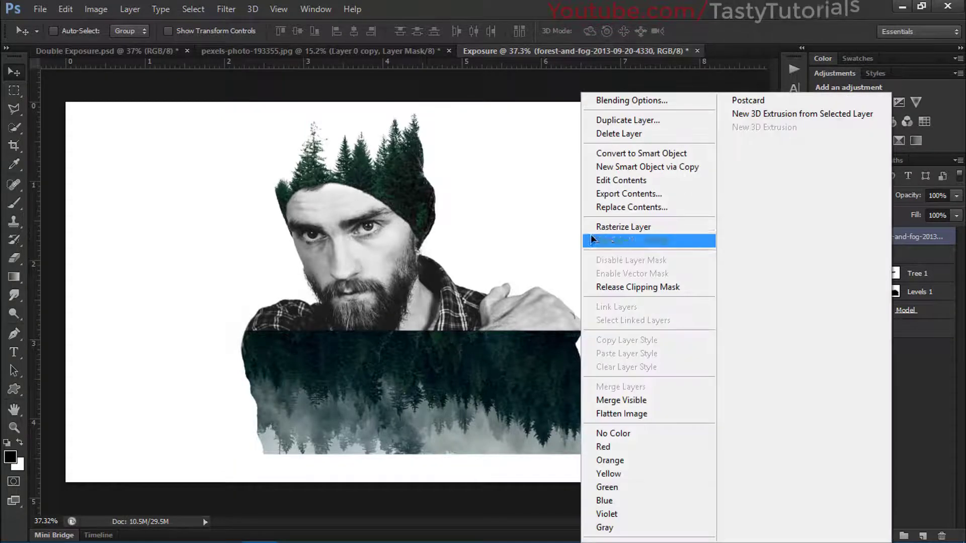
pyautogui.click(608, 225)
# Set the forest-and-fog layer's blend mode to Lighter Color and compare the result with layer 7 shown and hidden.
pyautogui.click(875, 202)
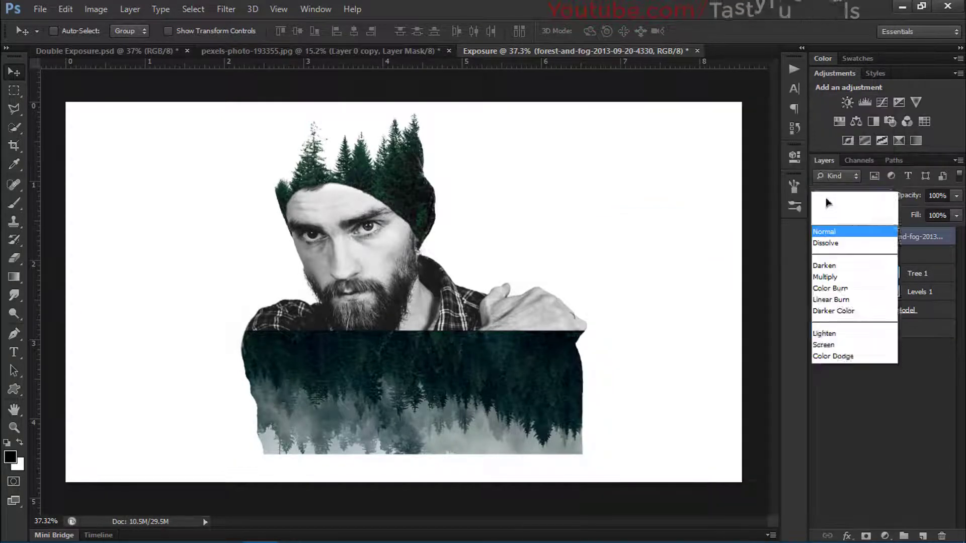
pyautogui.click(833, 154)
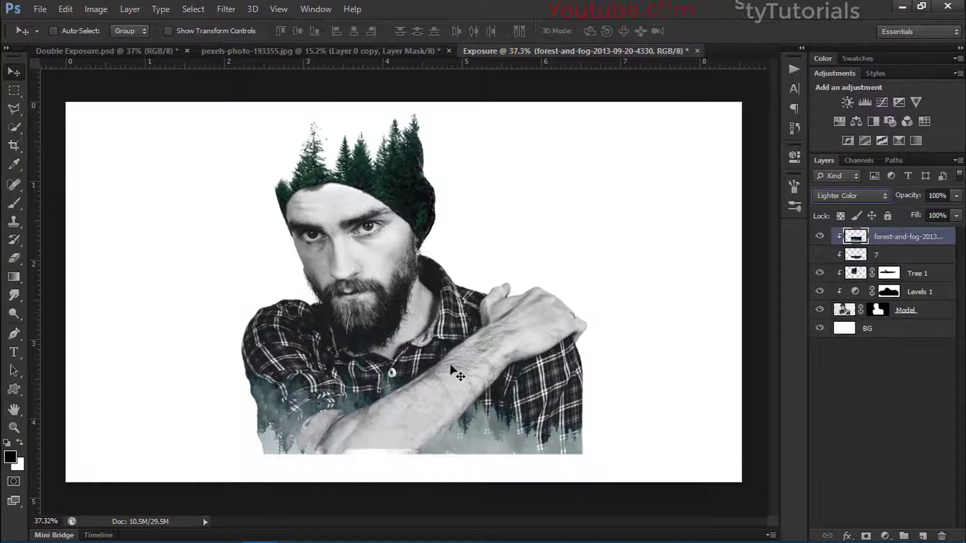
pyautogui.click(824, 259)
pyautogui.click(824, 260)
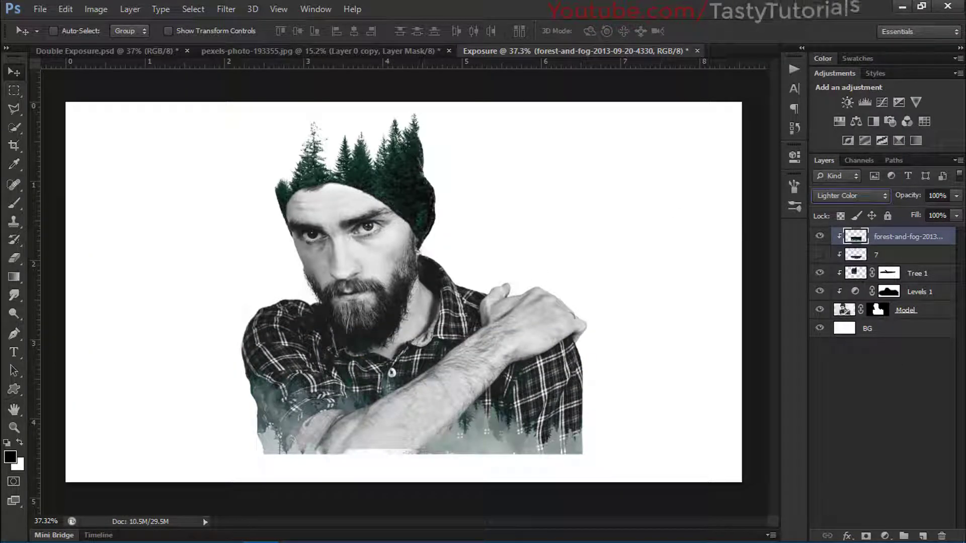
# Apply a Levels correction directly to the forest-and-fog layer from the Lighter preset, with white input level 147 and midtones 0.74.
pyautogui.click(98, 9)
pyautogui.click(105, 9)
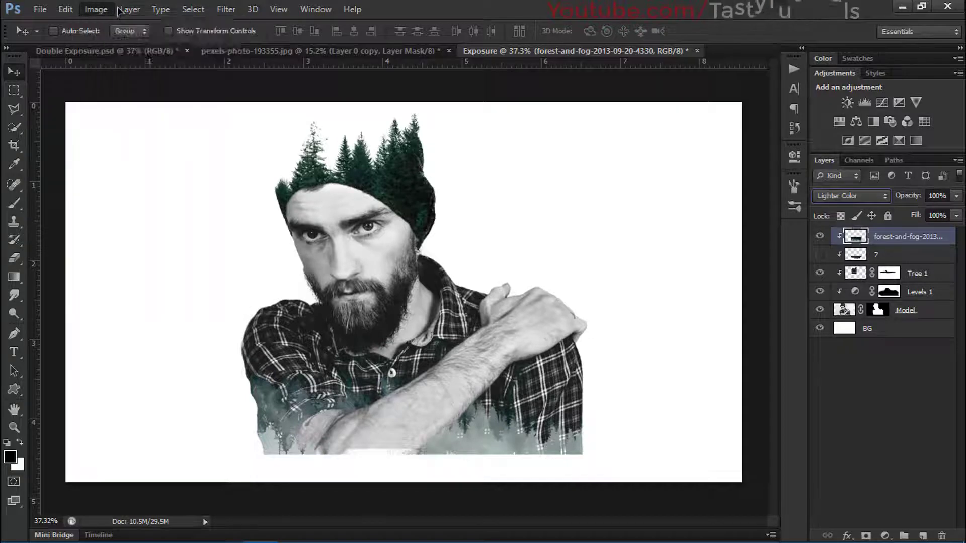
pyautogui.click(112, 11)
pyautogui.moveTo(121, 45)
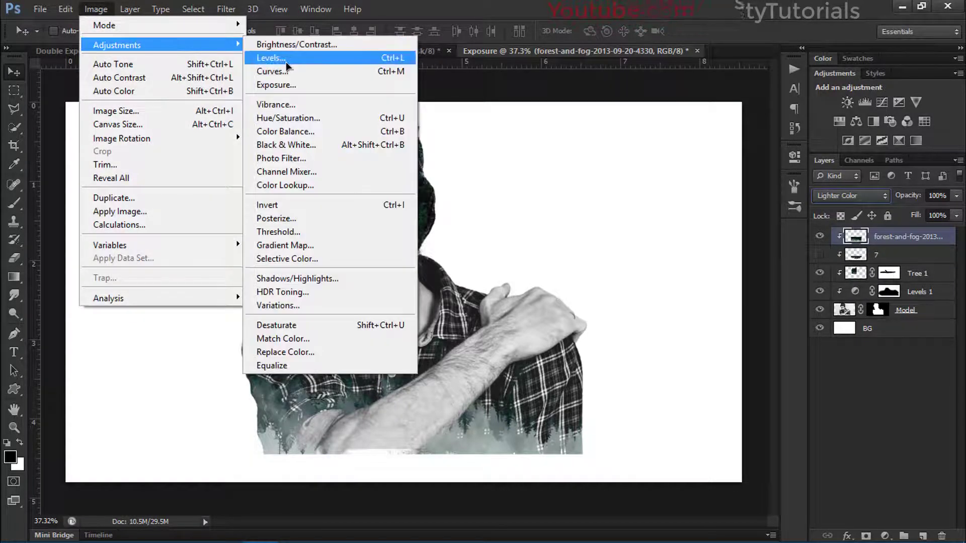
pyautogui.click(281, 59)
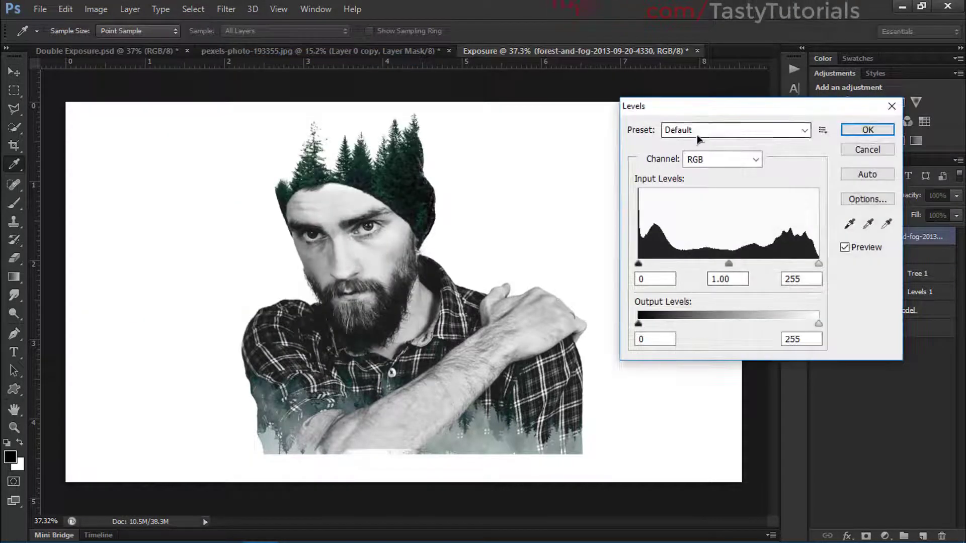
pyautogui.click(704, 131)
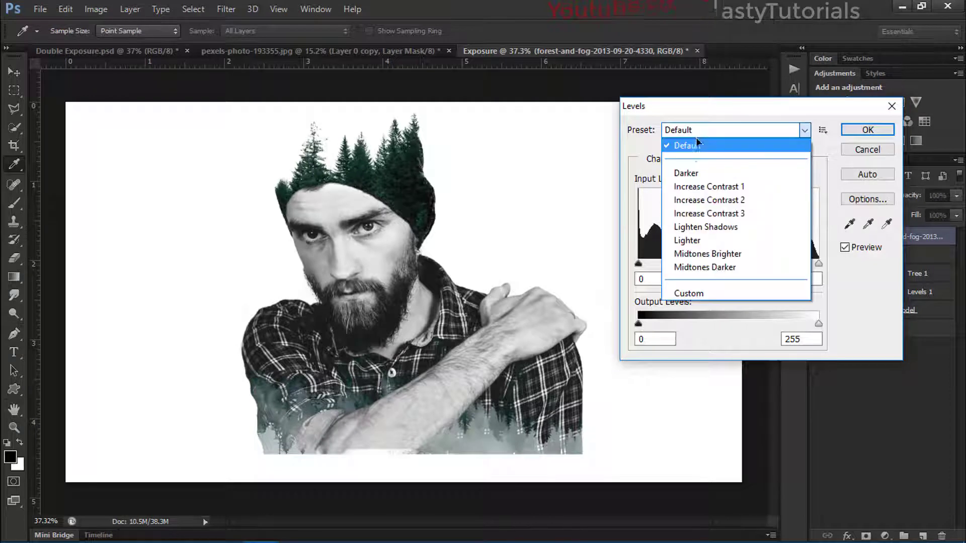
pyautogui.click(693, 240)
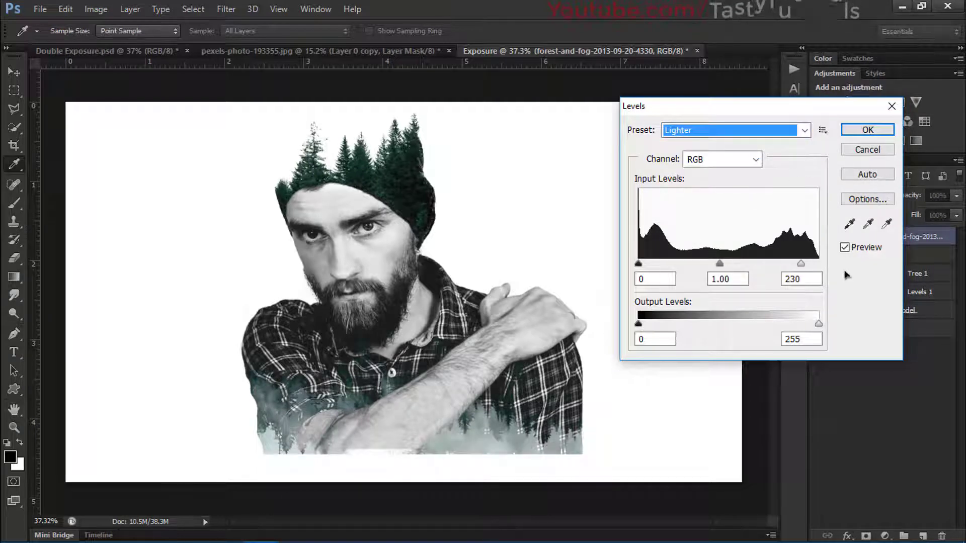
pyautogui.moveTo(801, 264); pyautogui.dragTo(756, 273)
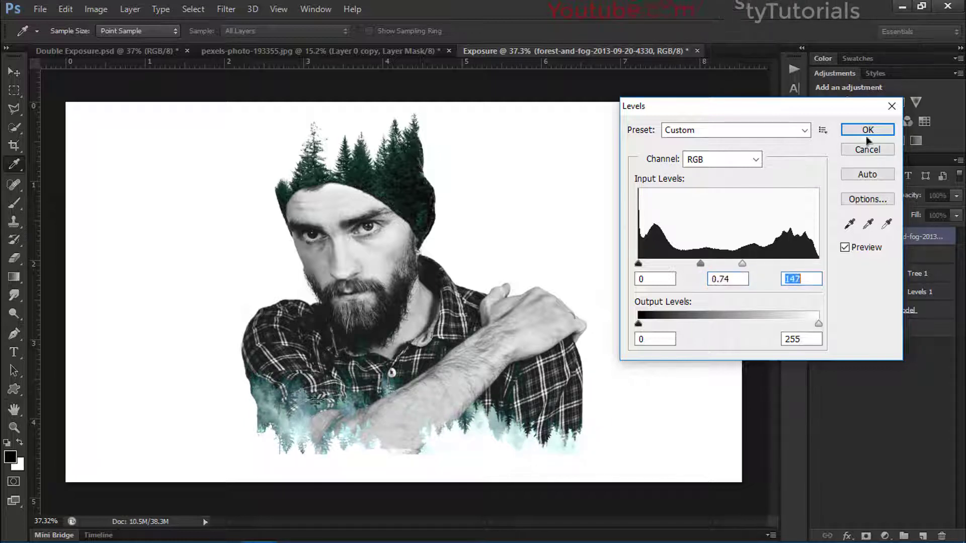
pyautogui.click(868, 130)
# Move the forest-and-fog layer upward so its inverted treetops cross the forearm and middle of the shirt.
pyautogui.press('v')
pyautogui.scroll(1, 455, 272)
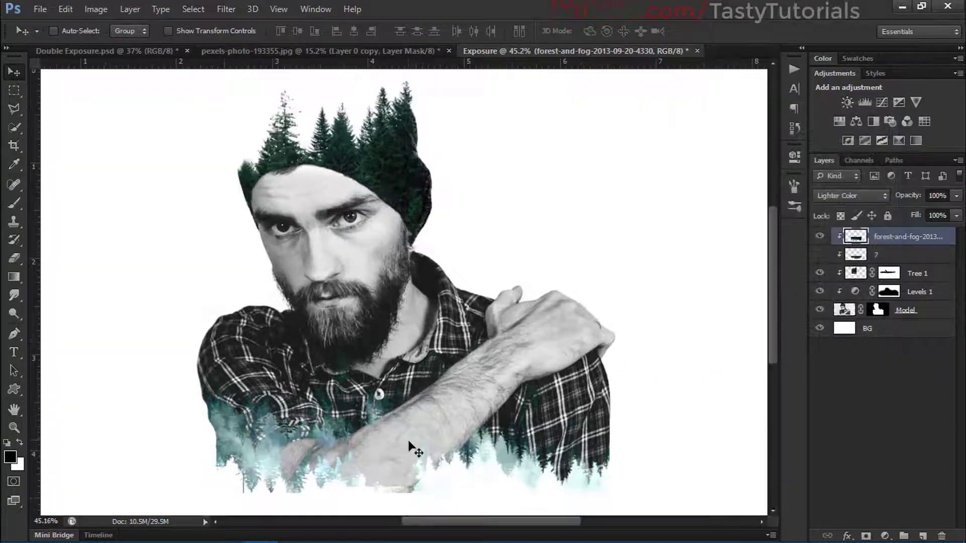
pyautogui.moveTo(405, 441); pyautogui.dragTo(402, 397)
pyautogui.scroll(-1, 397, 402)
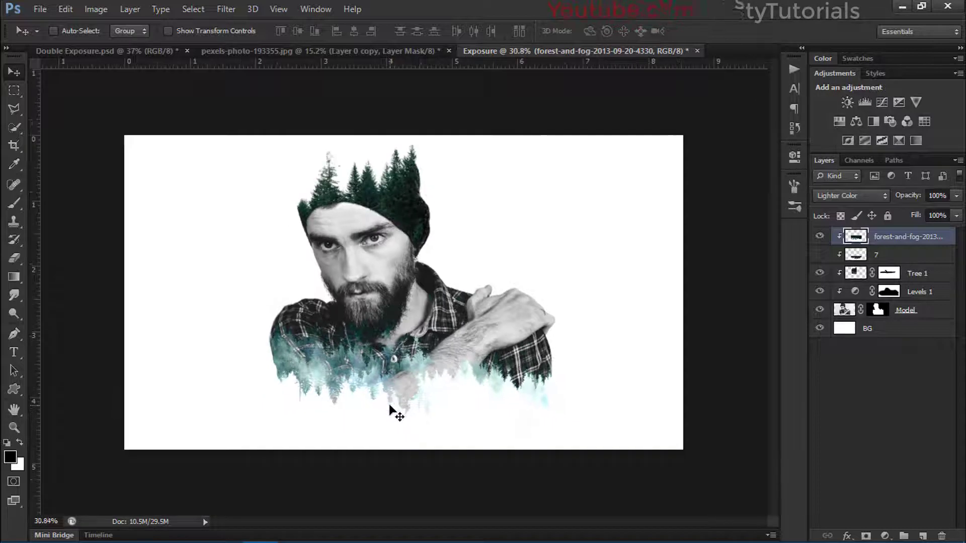
# Compare layer 7 and the forest-and-fog layer by toggling their visibility, leaving both layers shown.
pyautogui.click(819, 255)
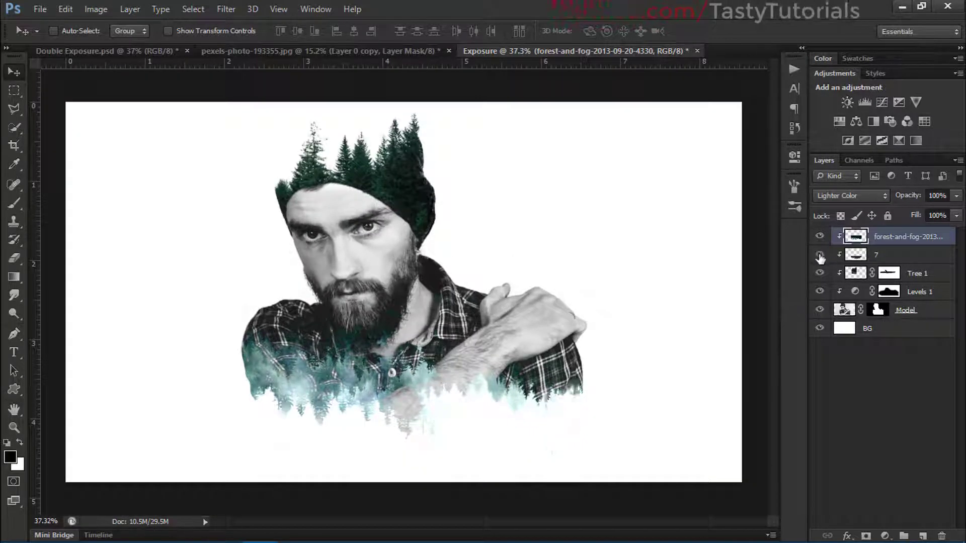
pyautogui.click(820, 255)
pyautogui.click(820, 256)
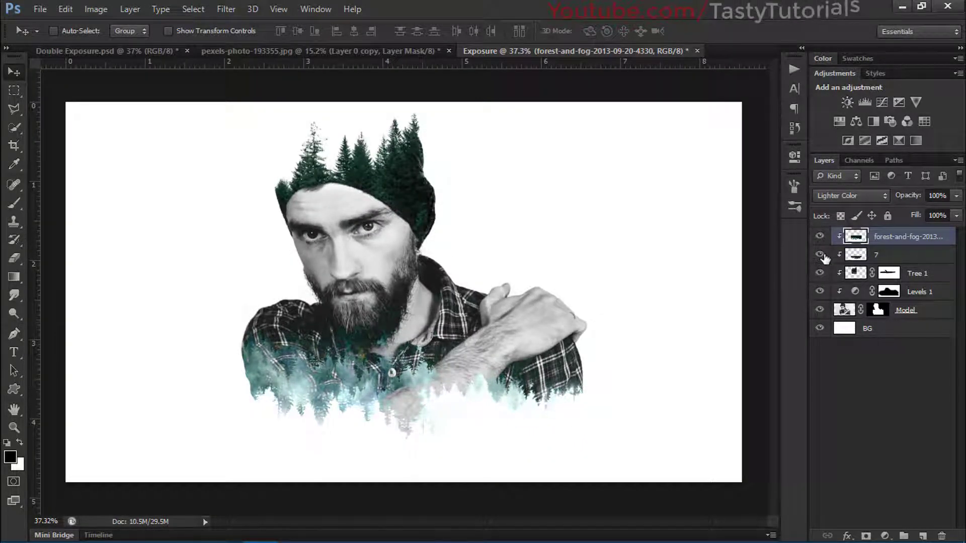
pyautogui.click(820, 256)
pyautogui.click(820, 237)
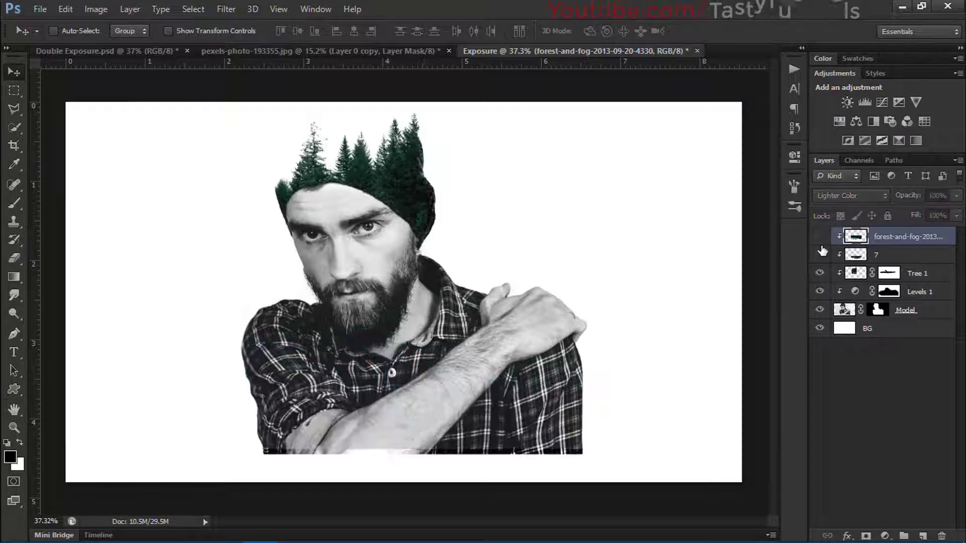
pyautogui.click(820, 254)
pyautogui.click(821, 253)
pyautogui.click(820, 237)
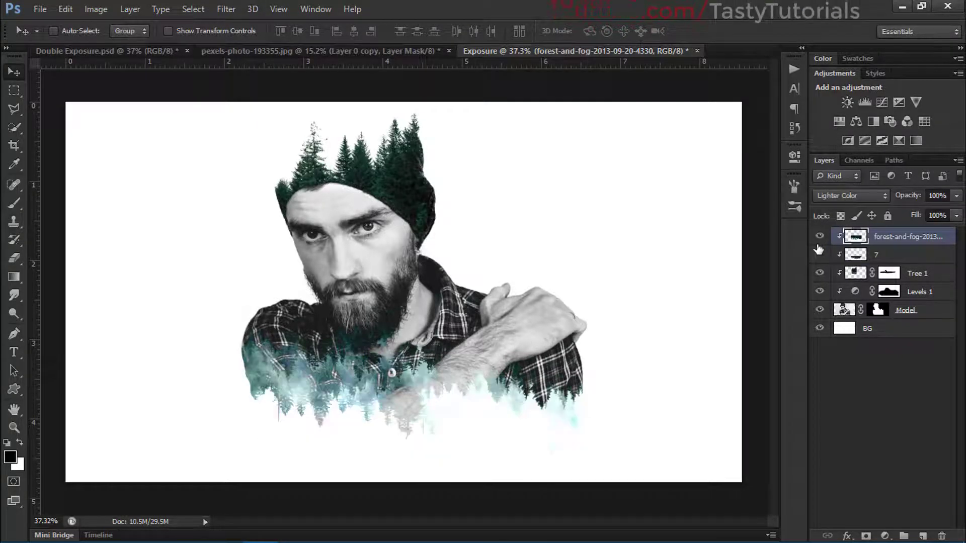
pyautogui.click(820, 257)
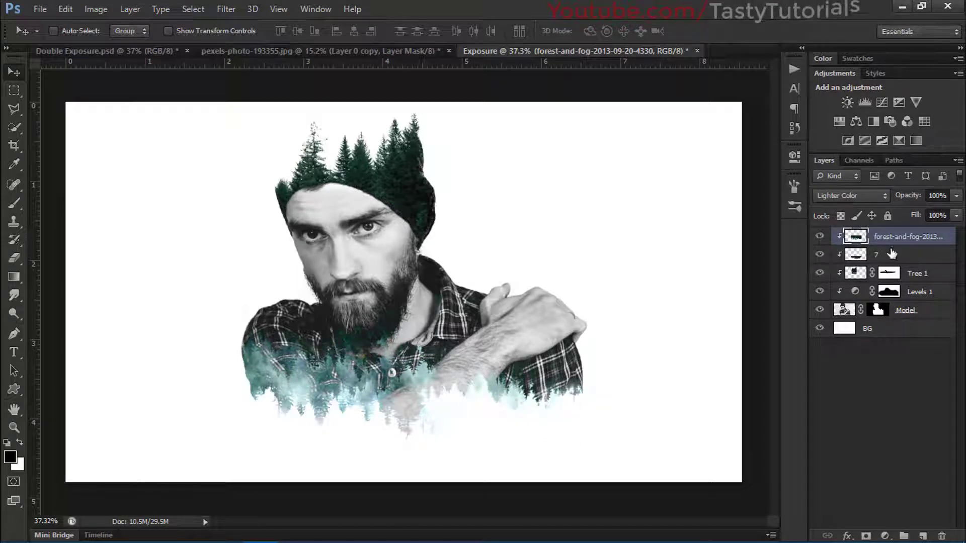
# Reduce the forest-and-fog layer's opacity to 77%, deselect all layers, and review the composite.
pyautogui.moveTo(910, 201); pyautogui.dragTo(887, 211)
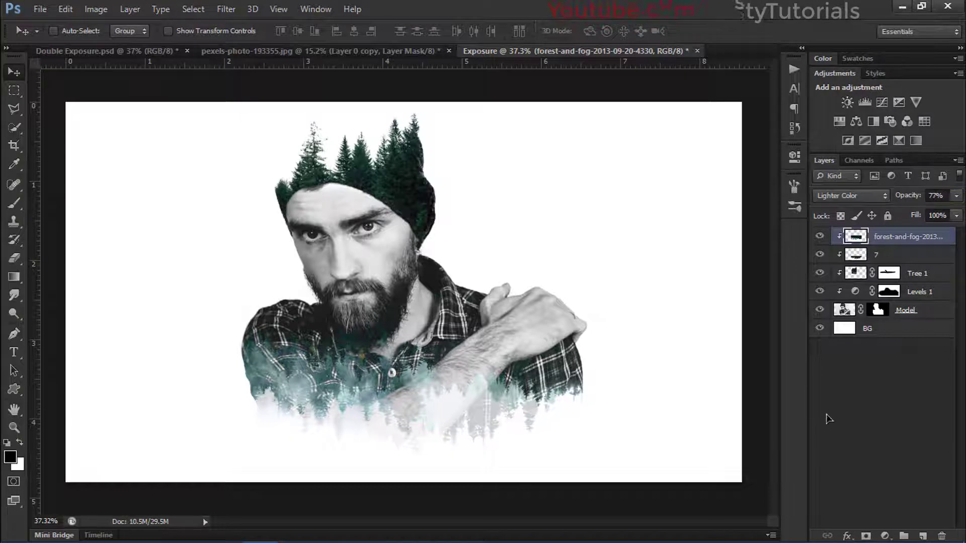
pyautogui.click(853, 424)
pyautogui.scroll(-3, 326, 386)
pyautogui.scroll(3, 330, 388)
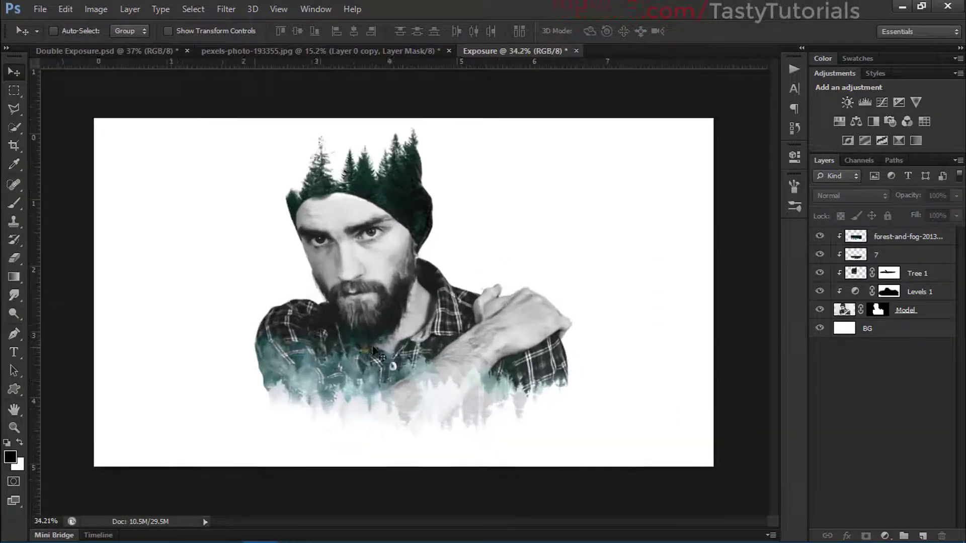
pyautogui.scroll(1, 421, 298)
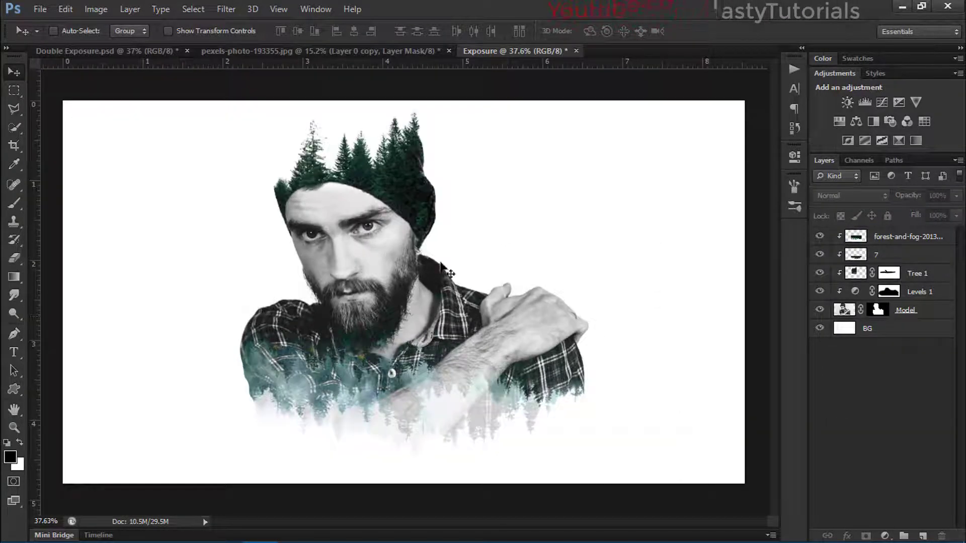
# Add a clipped Levels adjustment layer directly above the Model layer with midtones at 0.76.
pyautogui.click(921, 311)
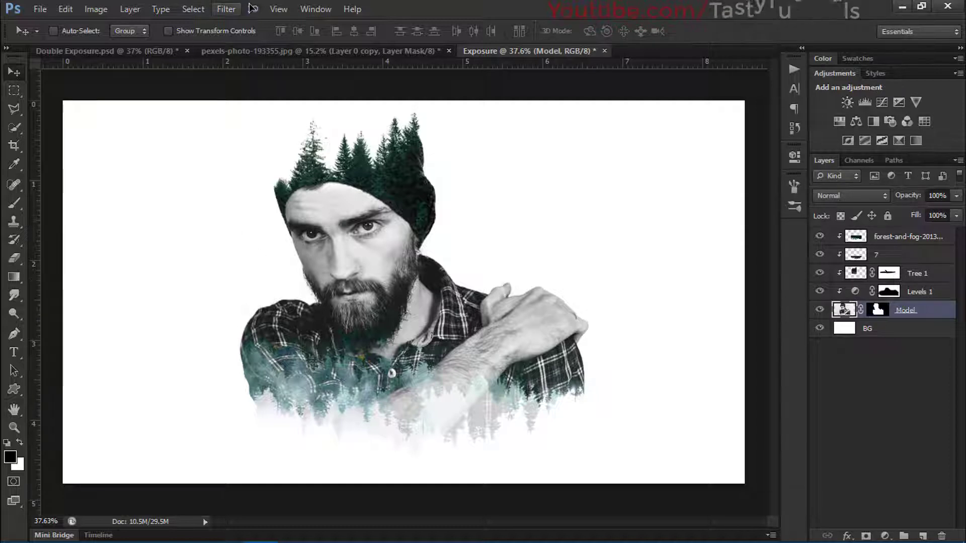
pyautogui.click(864, 102)
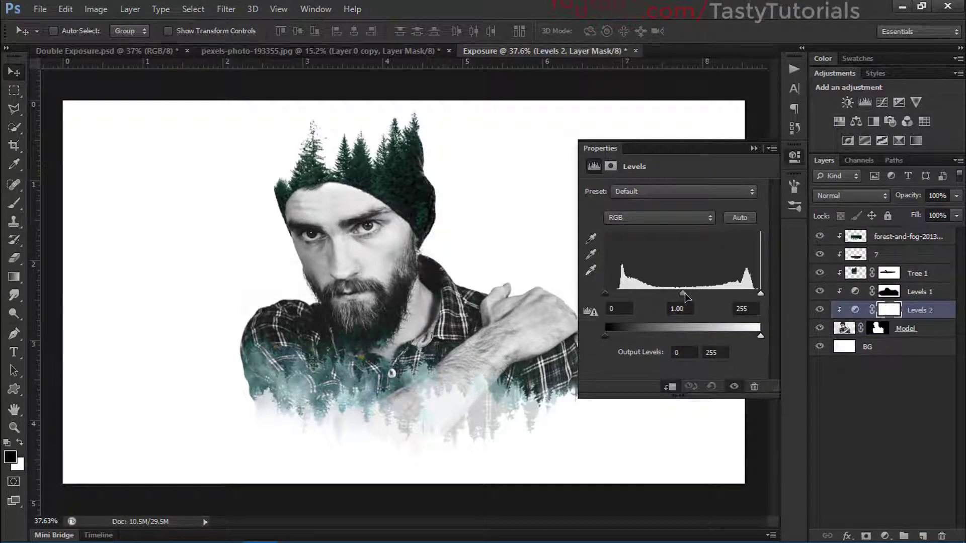
pyautogui.moveTo(683, 293); pyautogui.dragTo(697, 297)
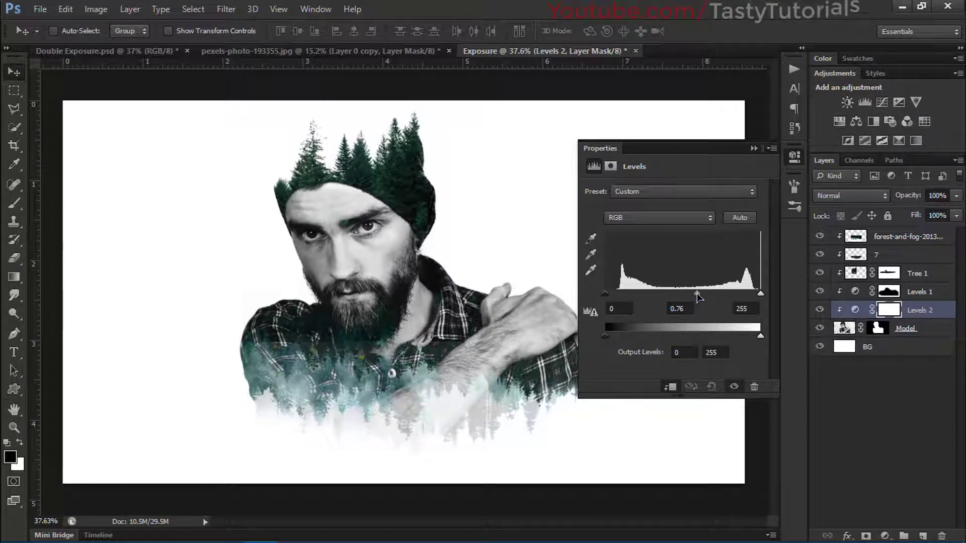
pyautogui.click(753, 149)
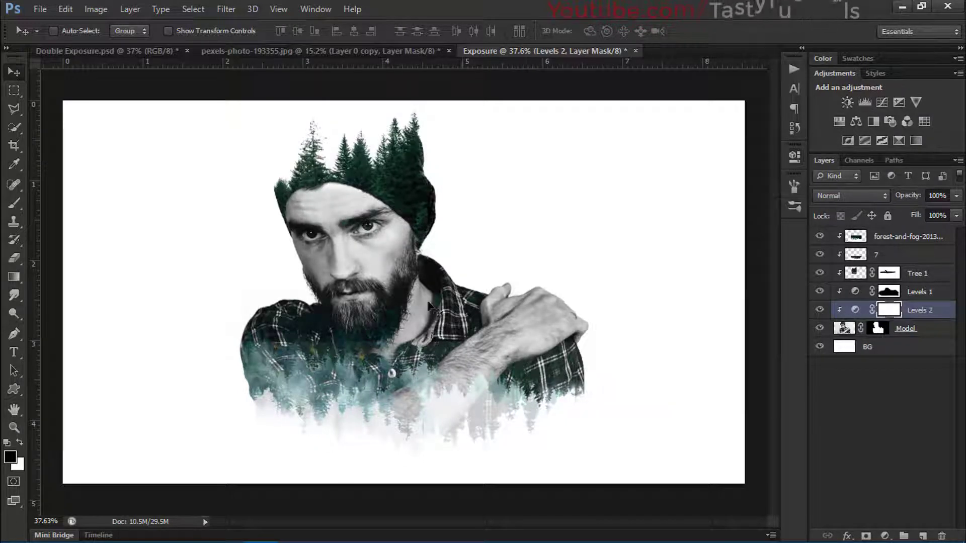
pyautogui.hotkey('ctrl', '0')
# Add a layer mask to layer 7 and paint it black with a size 250 brush to soften the forest's hard upper edge.
pyautogui.click(897, 258)
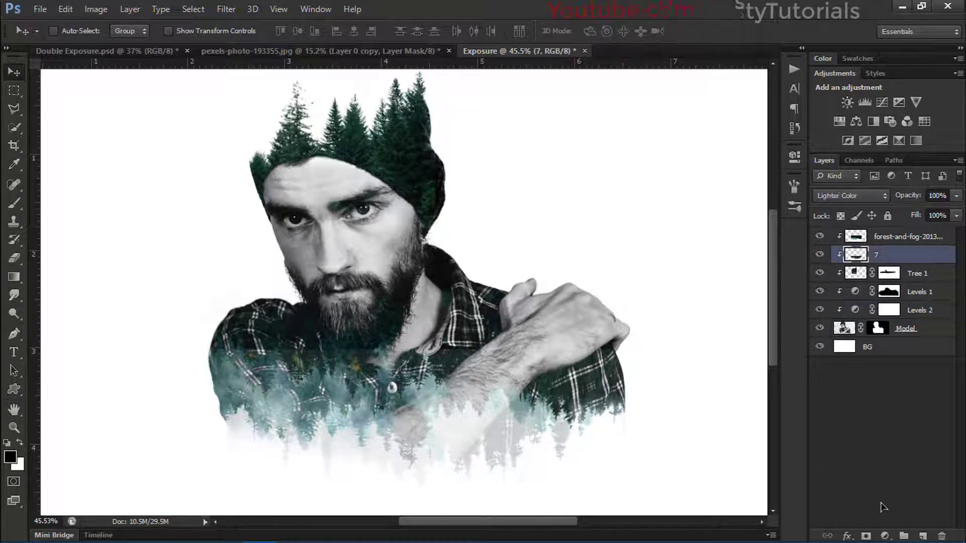
pyautogui.click(865, 535)
pyautogui.press('b')
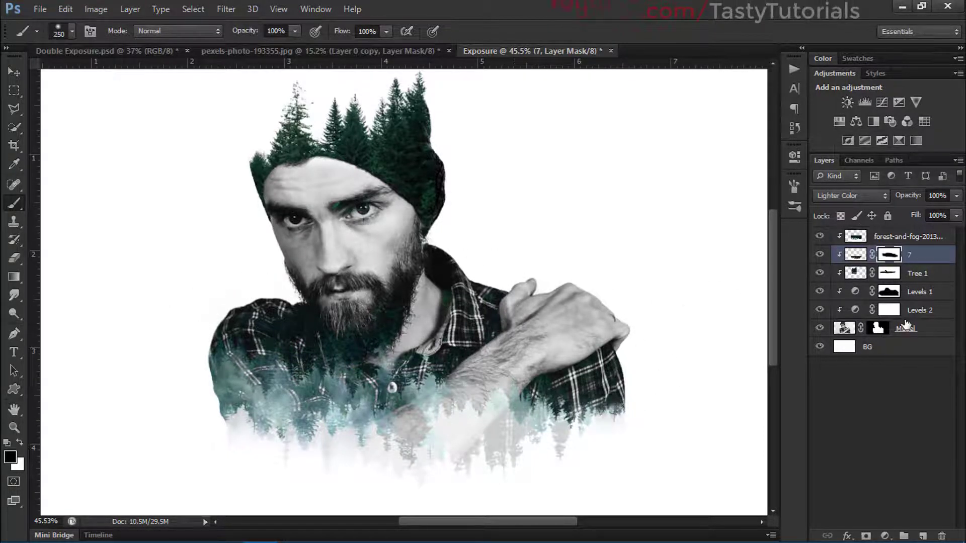
# Add a layer mask to the forest-and-fog layer and paint black along its upper edge to blend it into the shirt.
pyautogui.click(887, 237)
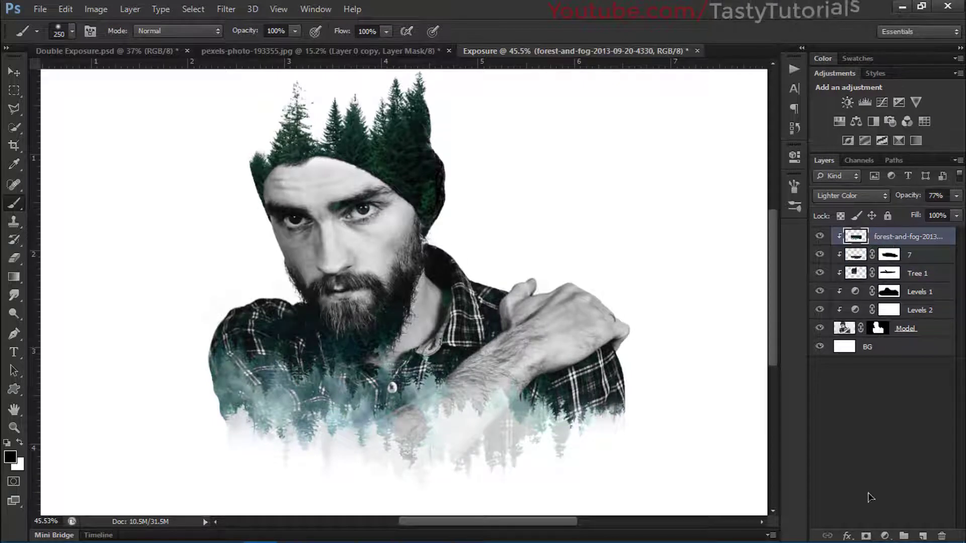
pyautogui.click(867, 537)
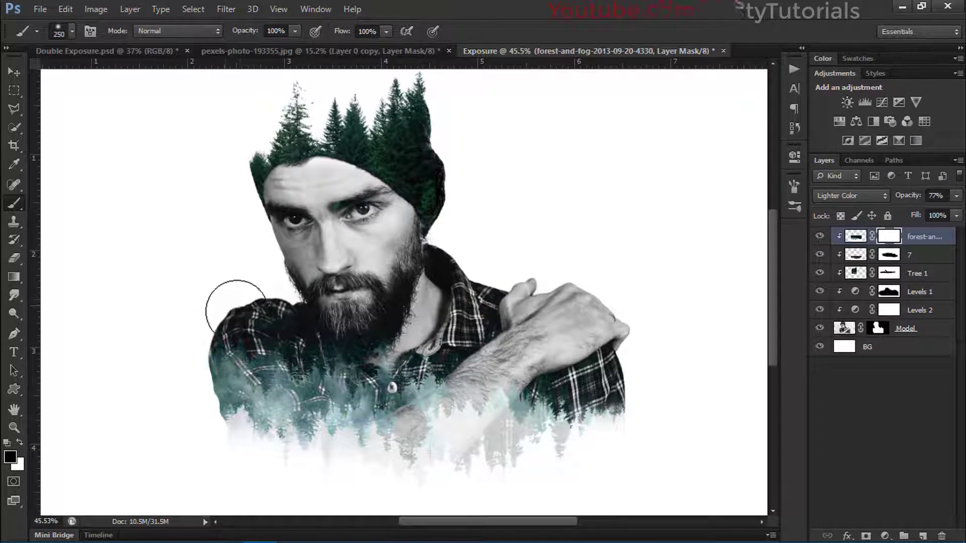
pyautogui.moveTo(665, 328)
pyautogui.mouseDown()
pyautogui.moveTo(532, 329)
pyautogui.moveTo(343, 275)
pyautogui.moveTo(47, 276)
pyautogui.mouseUp()
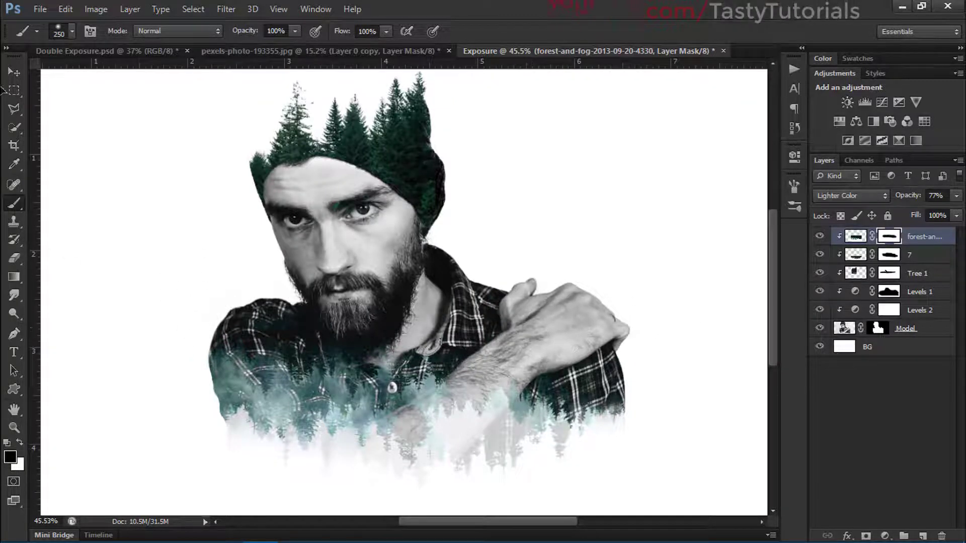
pyautogui.press('v')
pyautogui.scroll(-1, 440, 374)
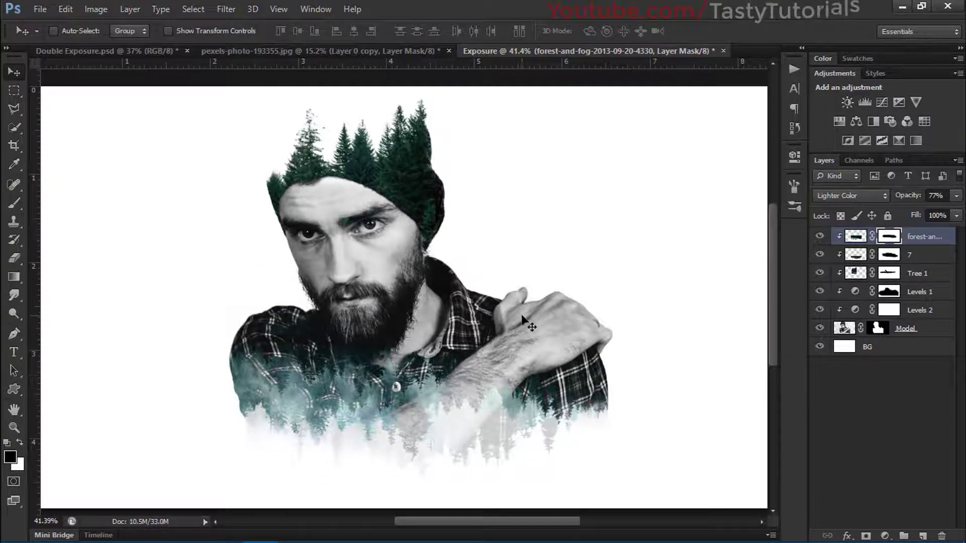
# Add a new empty, unclipped layer at the top of the stack and set a soft 600 px brush with 0% hardness.
pyautogui.click(864, 400)
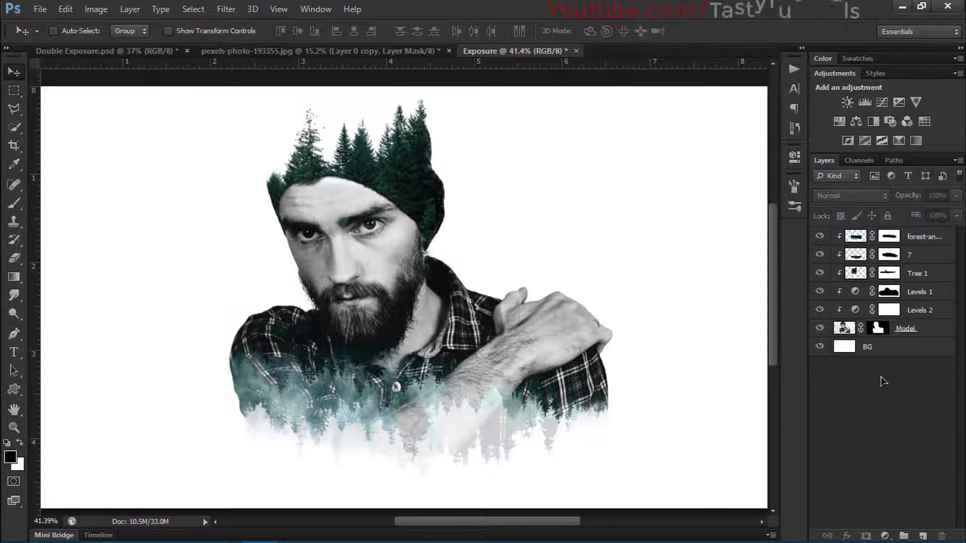
pyautogui.scroll(-1, 361, 355)
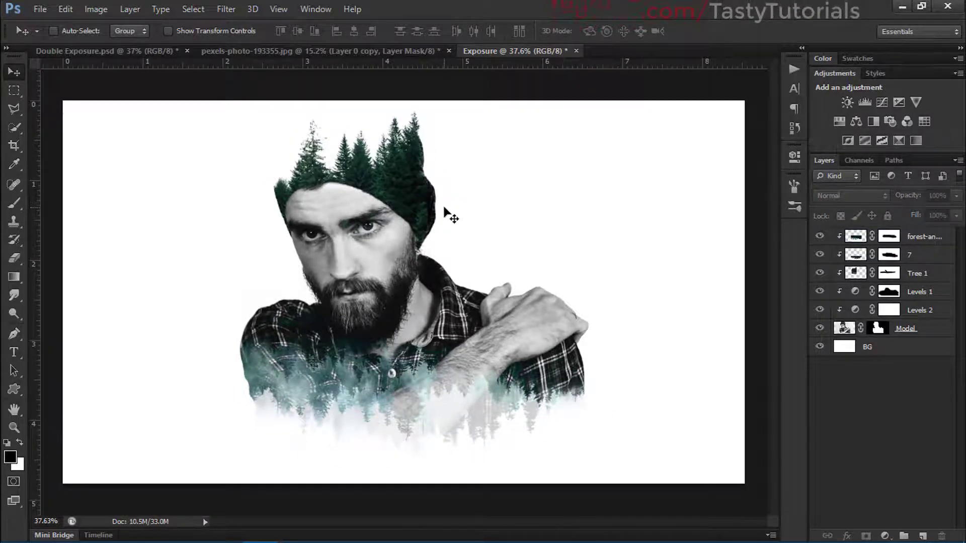
pyautogui.scroll(1, 319, 206)
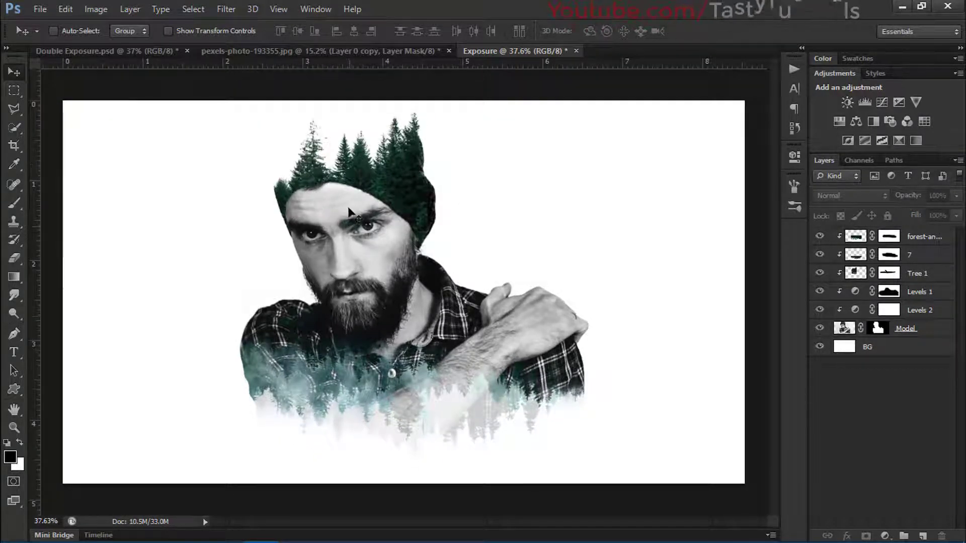
pyautogui.moveTo(334, 541)
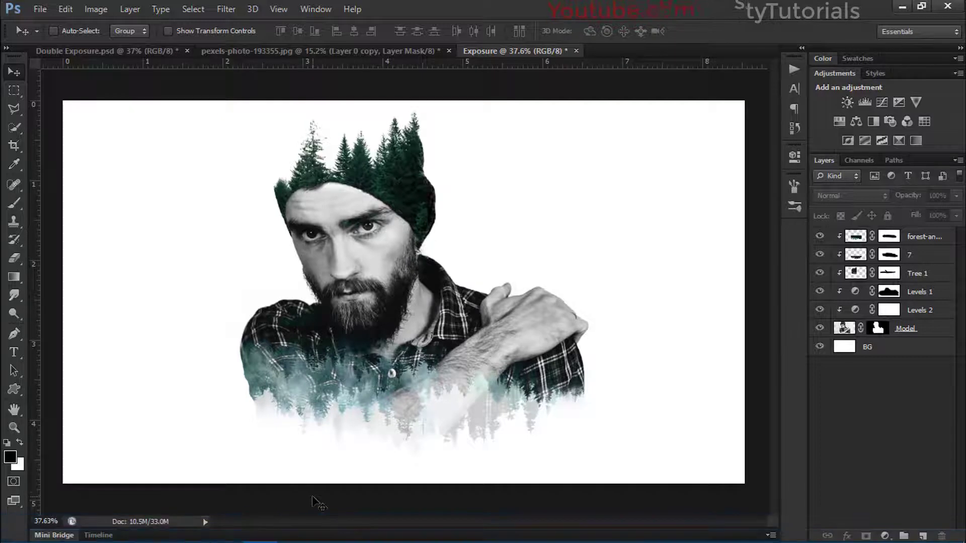
pyautogui.scroll(-1, 347, 247)
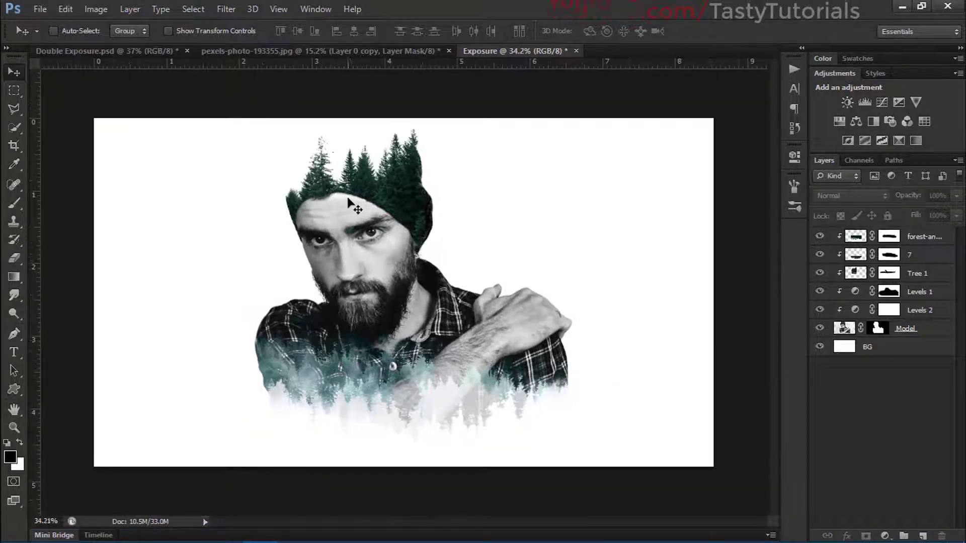
pyautogui.press('b')
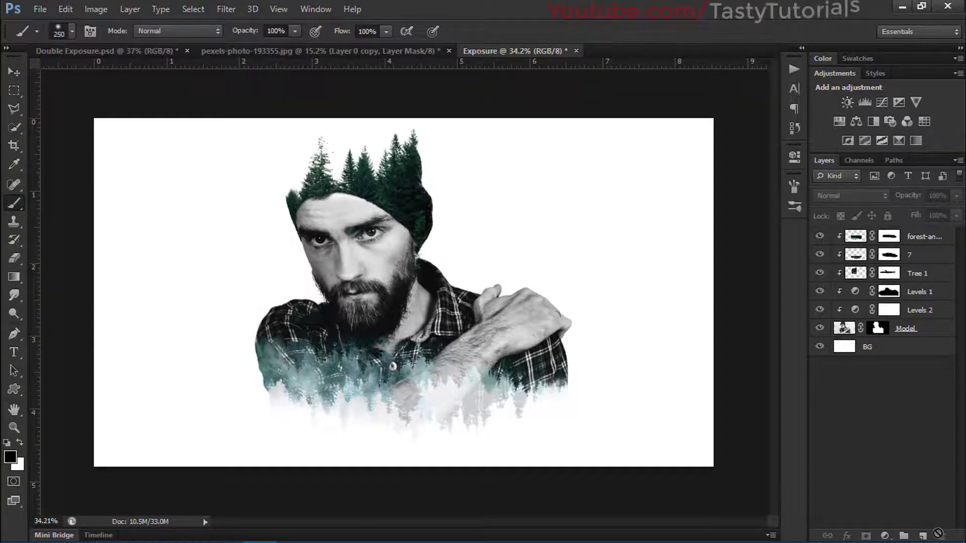
pyautogui.click(923, 536)
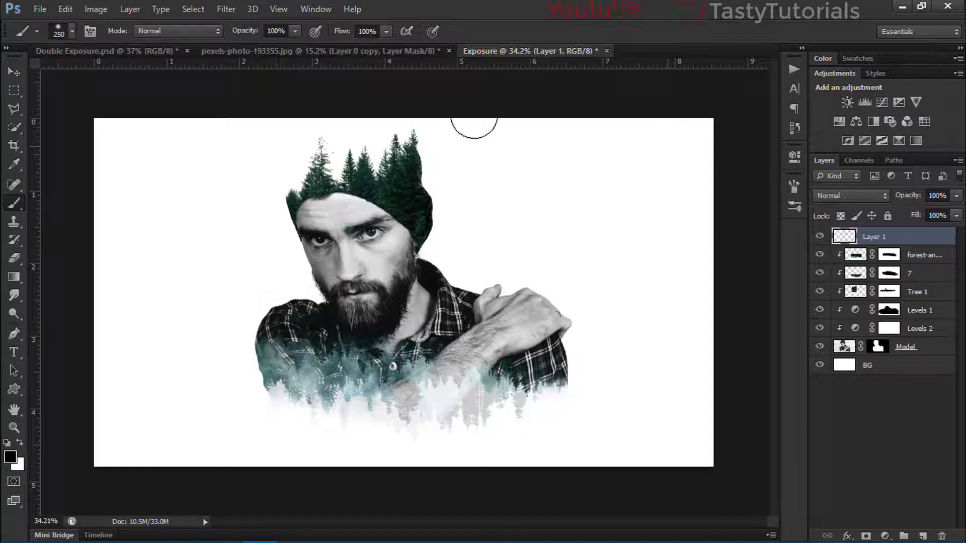
pyautogui.rightClick(390, 216)
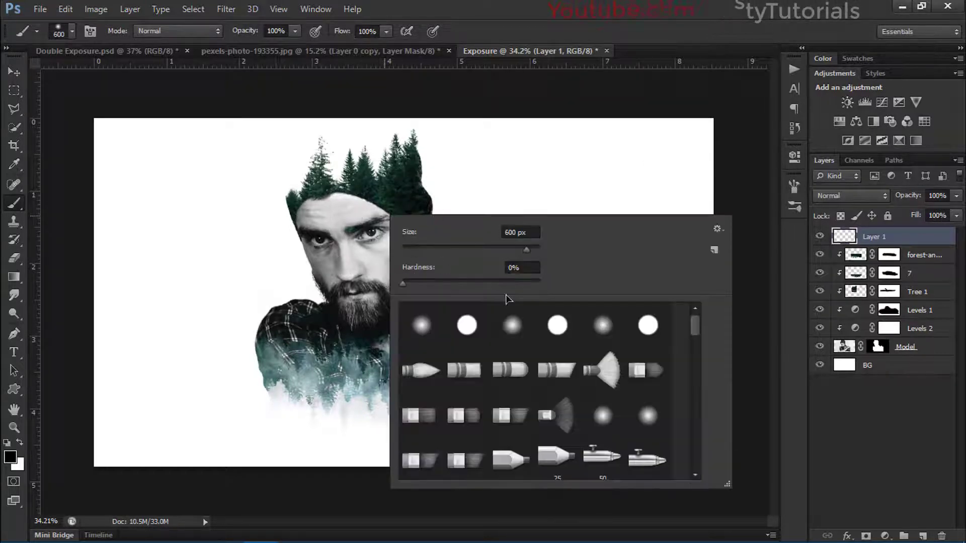
pyautogui.press('Return')
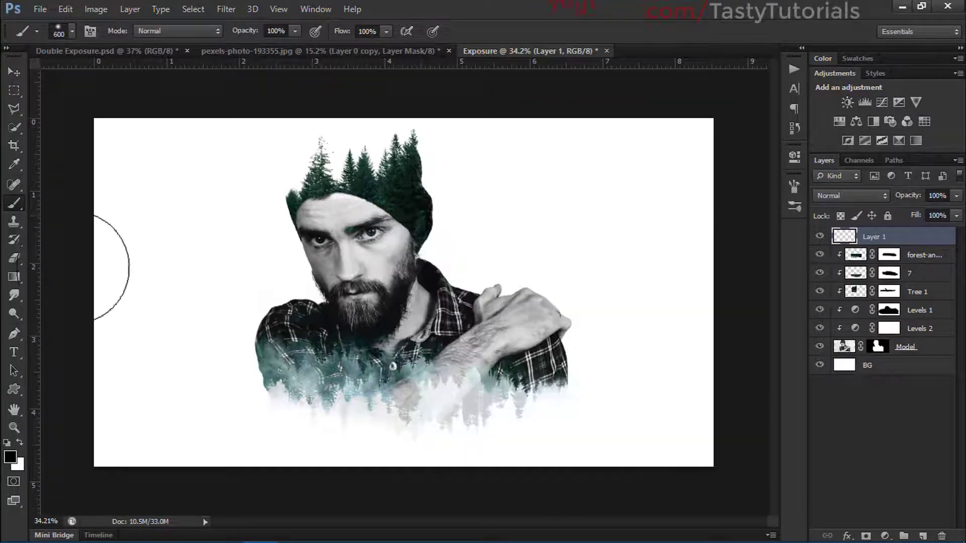
pyautogui.click(10, 457)
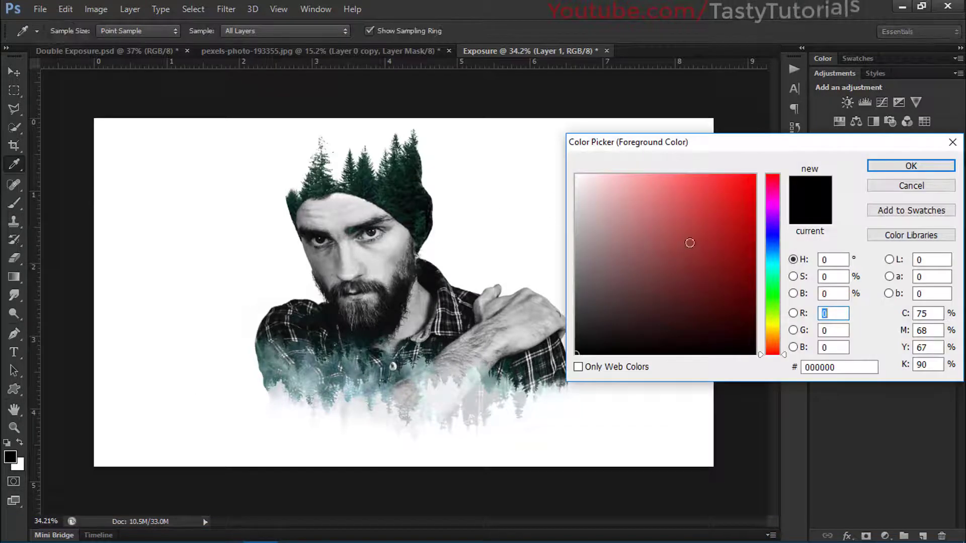
pyautogui.moveTo(781, 351); pyautogui.dragTo(780, 340)
pyautogui.click(753, 175)
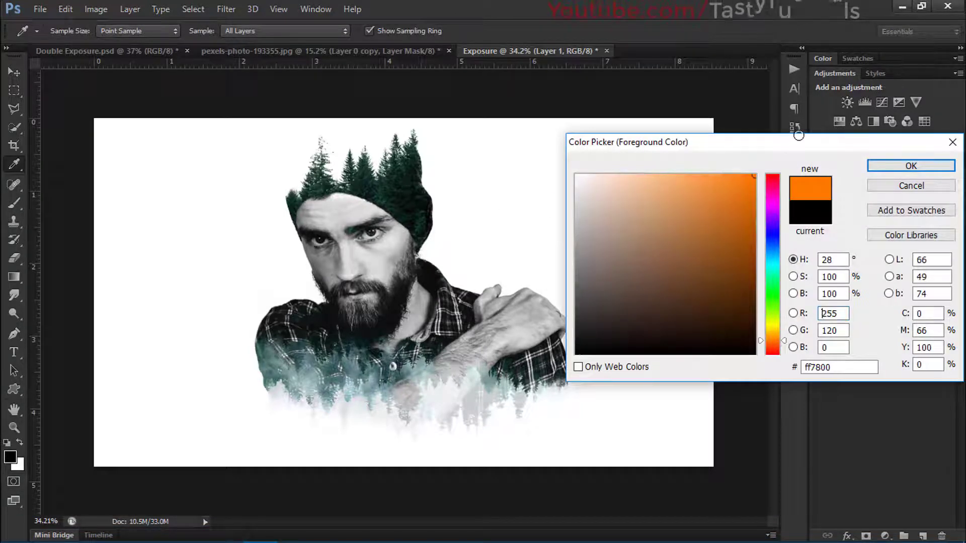
pyautogui.click(870, 165)
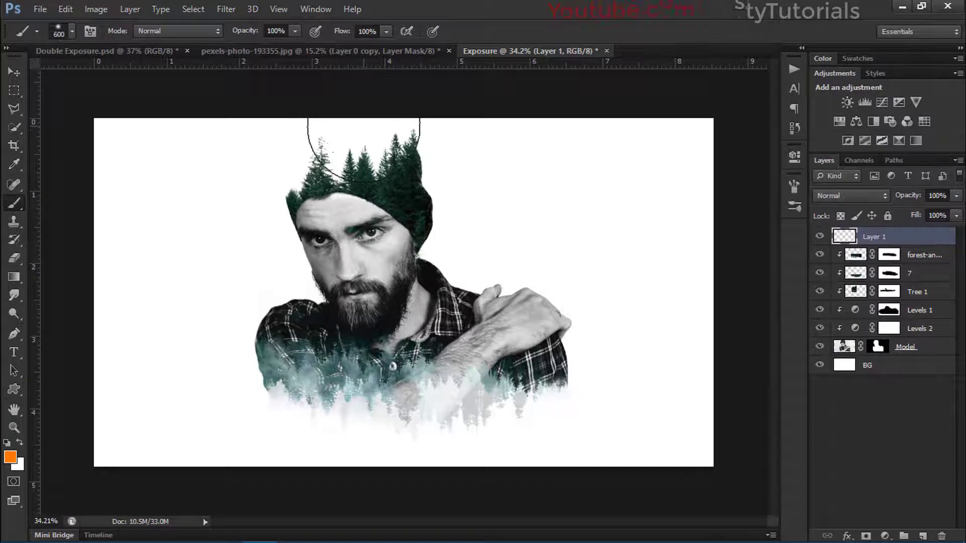
pyautogui.press(']')
pyautogui.press(']')
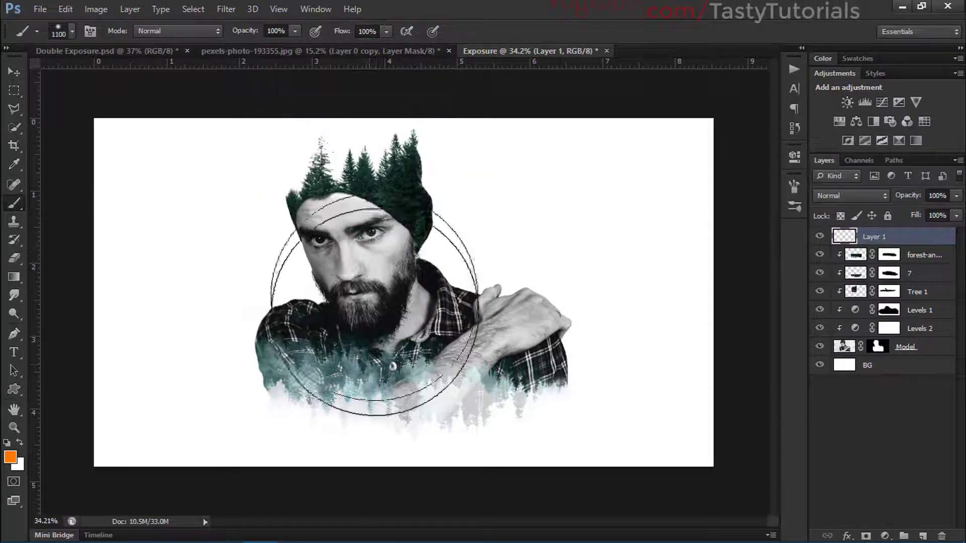
pyautogui.press('[')
pyautogui.press('[')
pyautogui.press('[')
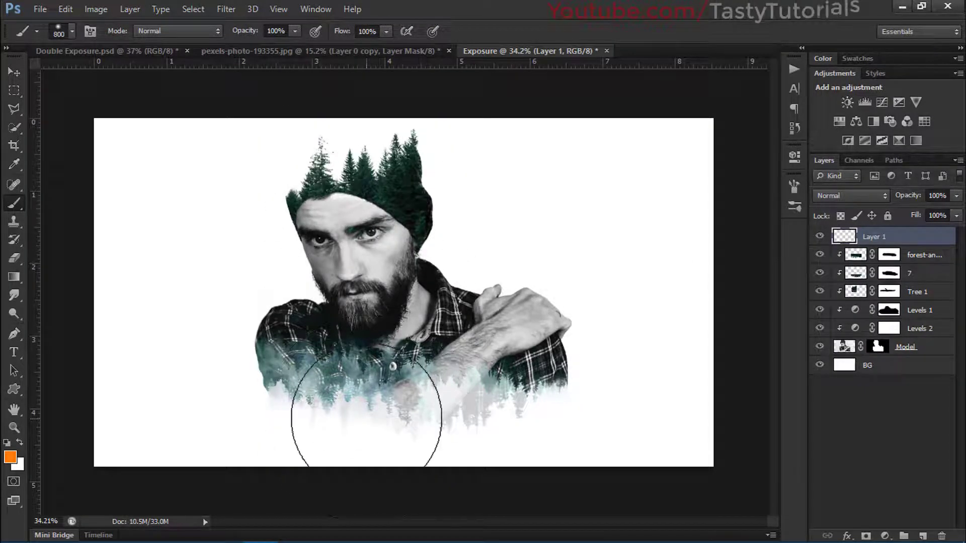
pyautogui.moveTo(351, 415); pyautogui.dragTo(350, 415)
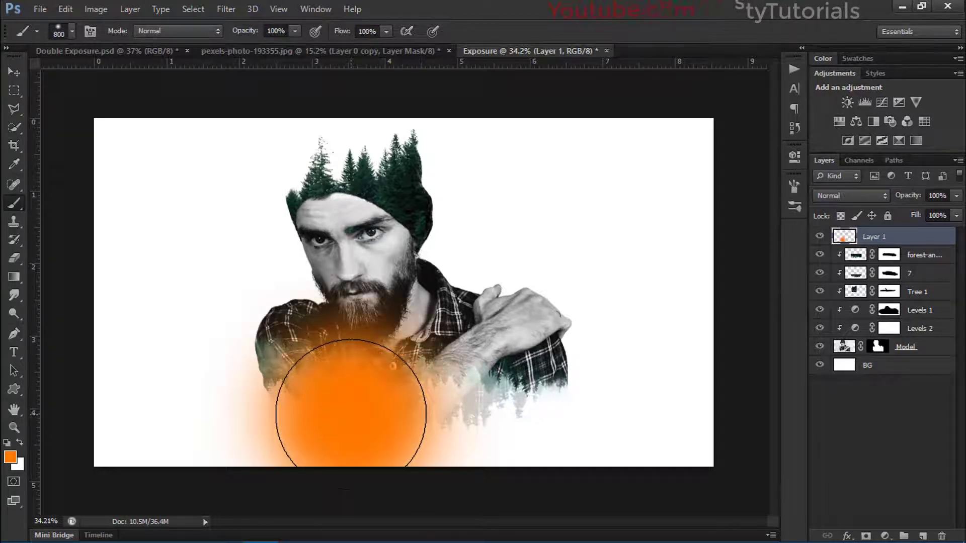
pyautogui.hotkey('ctrl', 'alt', 'z')
pyautogui.hotkey('ctrl', 'alt', 'z')
pyautogui.hotkey('ctrl', 'alt', 'z')
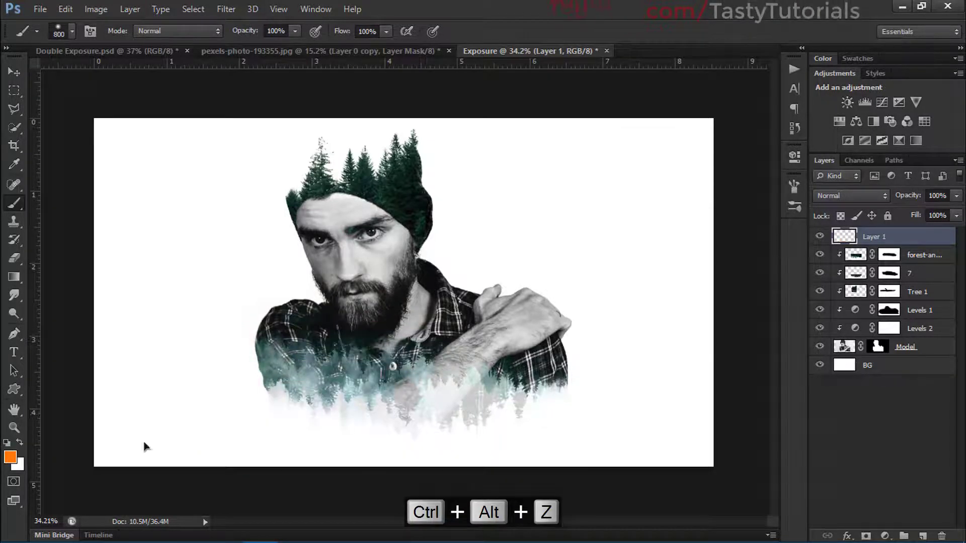
# Set the foreground colour to ffc000 and paint a large soft yellow spot over the lower torso with a 900 px brush.
pyautogui.click(10, 457)
pyautogui.moveTo(777, 335); pyautogui.dragTo(776, 332)
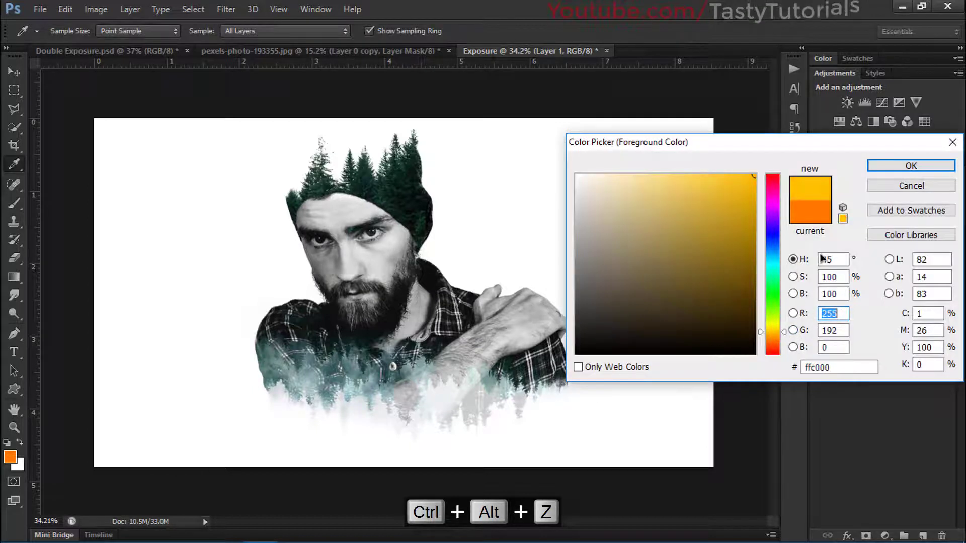
pyautogui.click(886, 166)
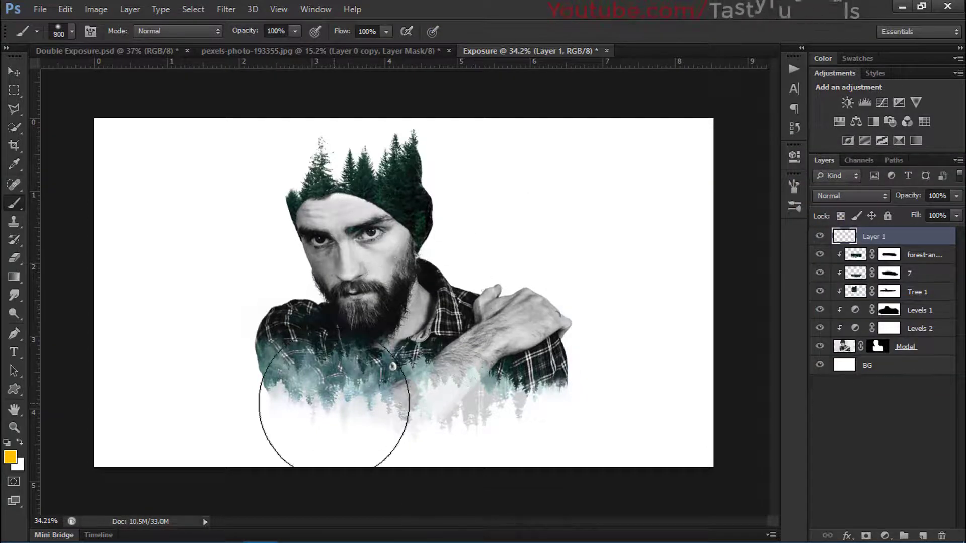
pyautogui.moveTo(342, 410); pyautogui.dragTo(363, 408)
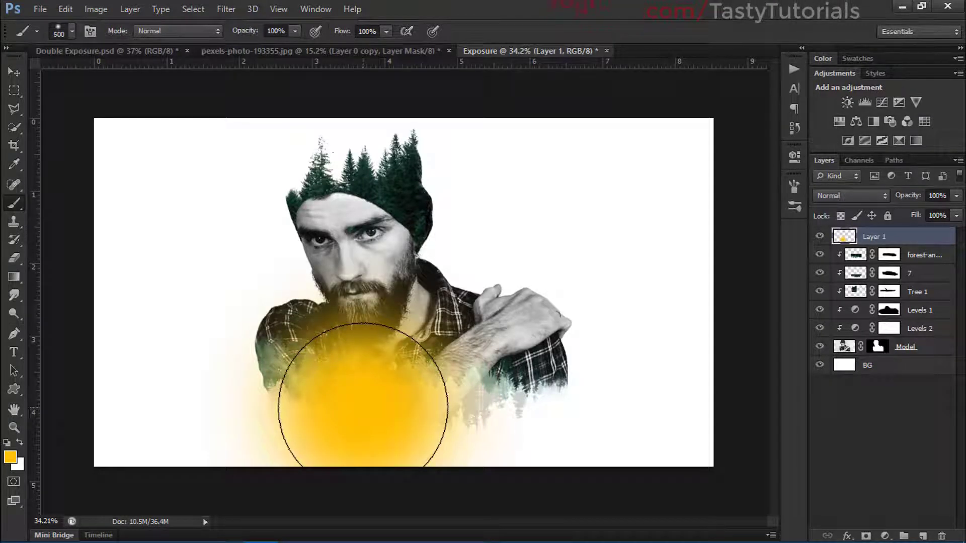
# Set the foreground colour to ff6600 and paint an orange core in the centre of the yellow spot with a 400 px brush.
pyautogui.click(10, 456)
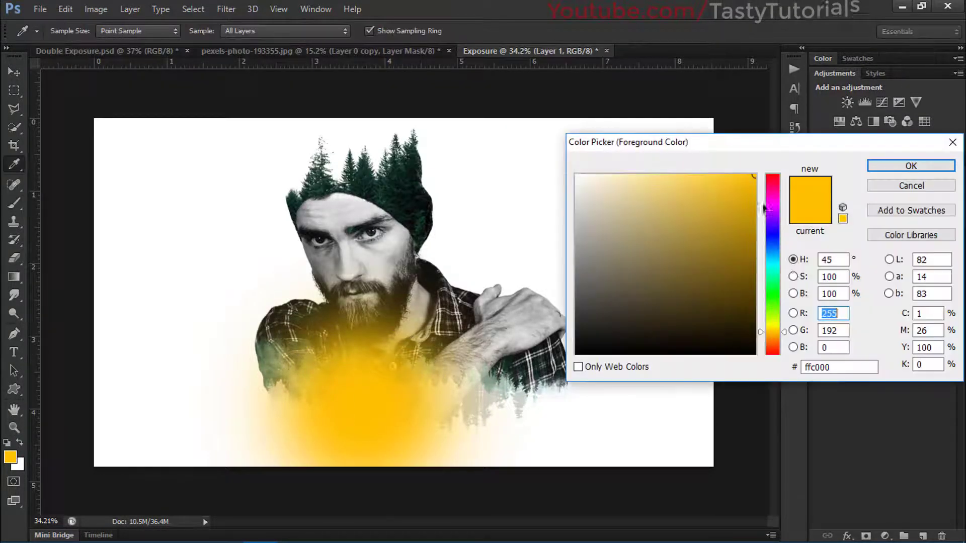
pyautogui.moveTo(769, 314); pyautogui.dragTo(772, 342)
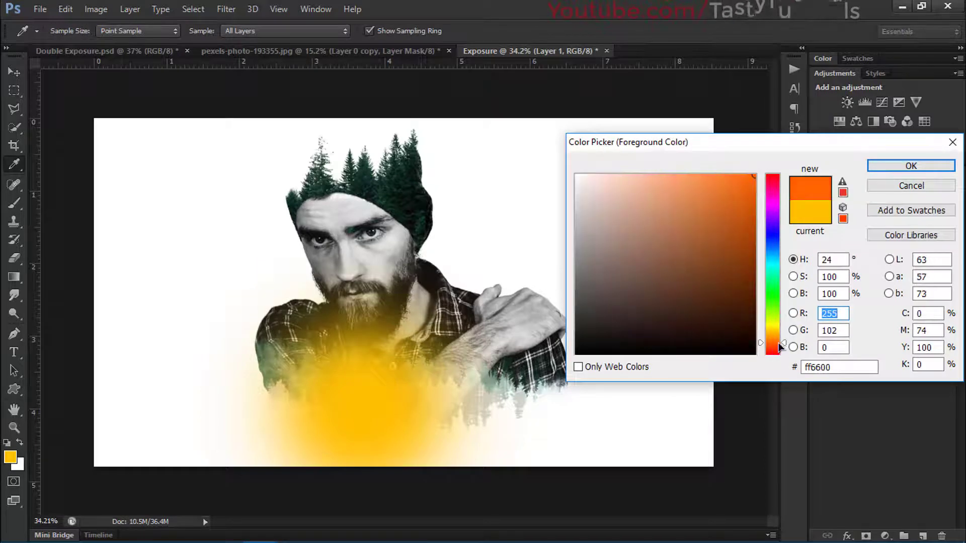
pyautogui.click(903, 166)
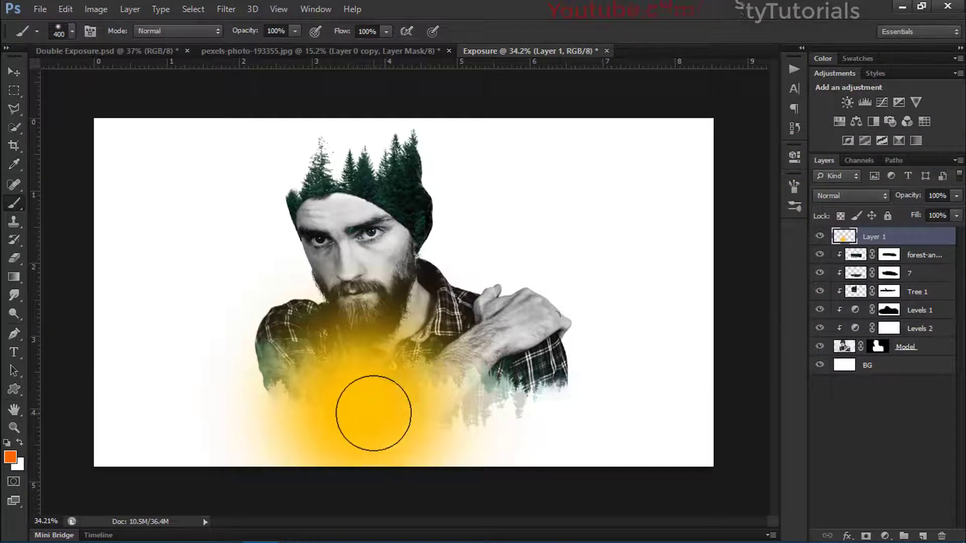
pyautogui.click(368, 414)
pyautogui.click(369, 414)
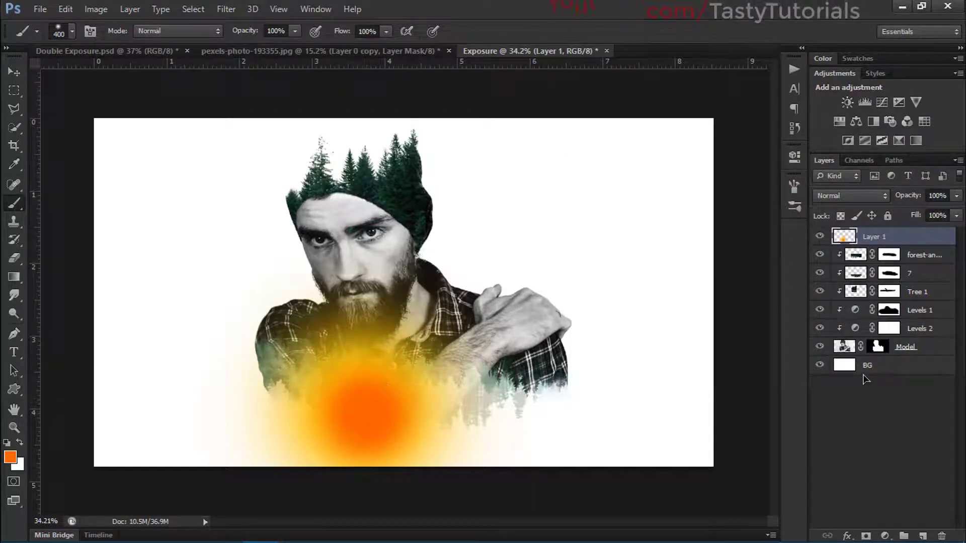
# Set the blending mode of the painted glow layer, Layer 1, to Screen.
pyautogui.click(838, 194)
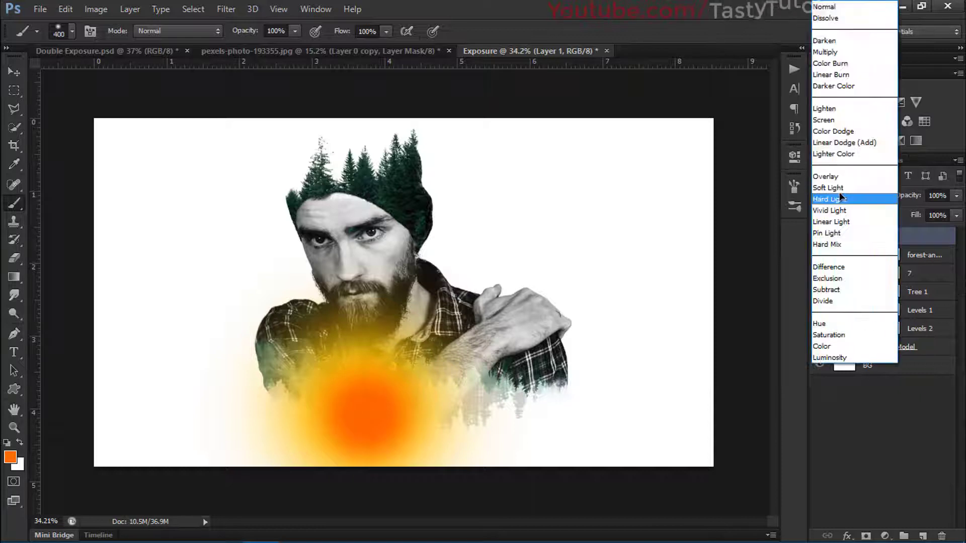
pyautogui.click(842, 123)
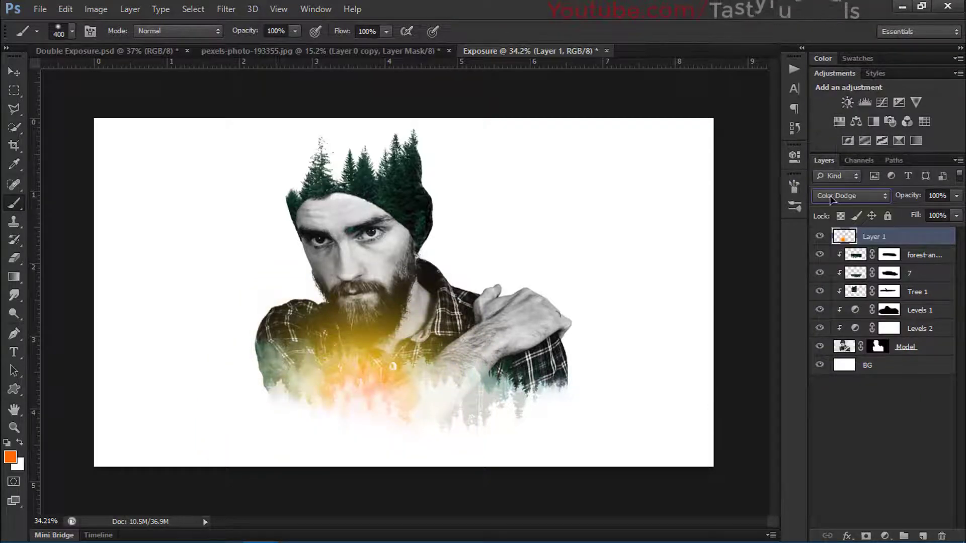
pyautogui.scroll(2, 831, 199)
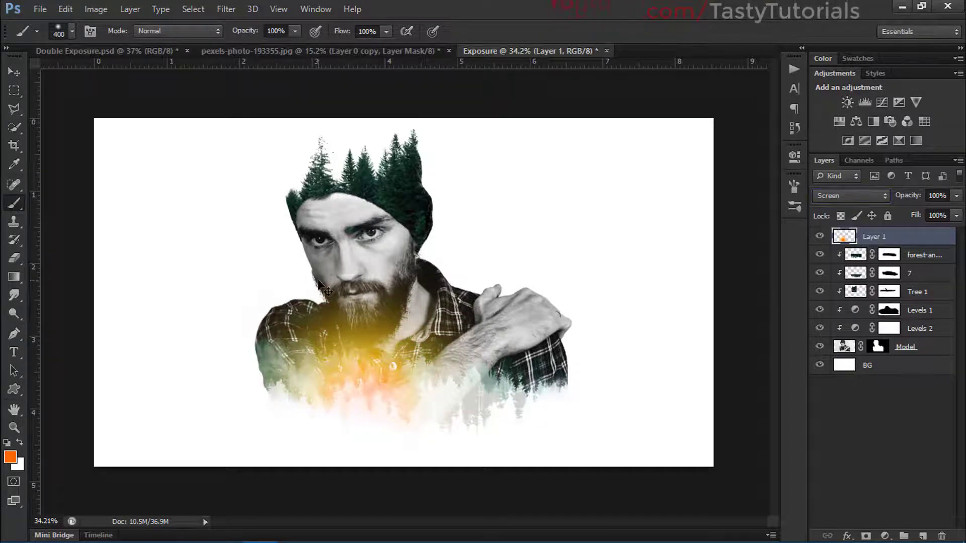
# Move the glow up over the hat's trees, flip it vertically, and reposition it so the light falls on the treetops.
pyautogui.scroll(1, 345, 394)
pyautogui.press('v')
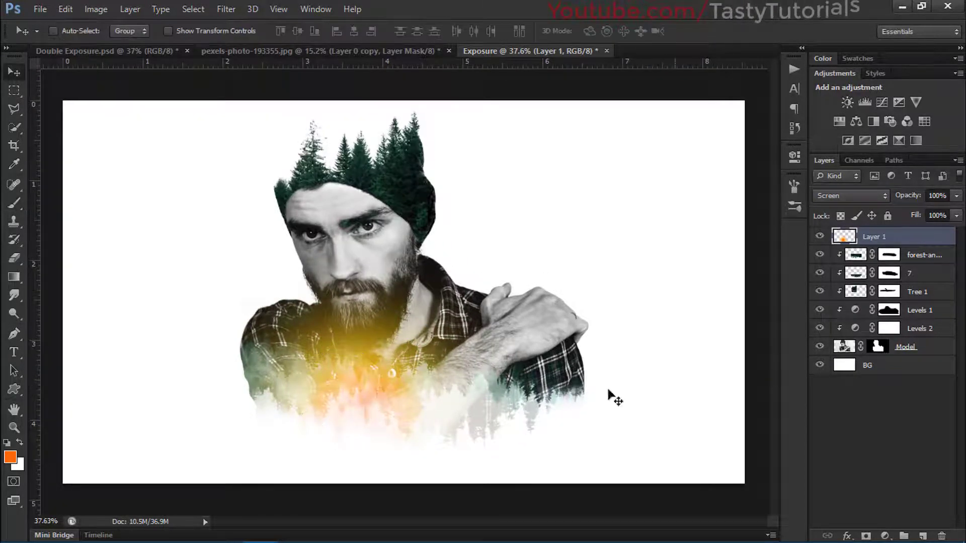
pyautogui.moveTo(381, 409); pyautogui.dragTo(377, 139)
pyautogui.hotkey('ctrl', 't')
pyautogui.rightClick(374, 154)
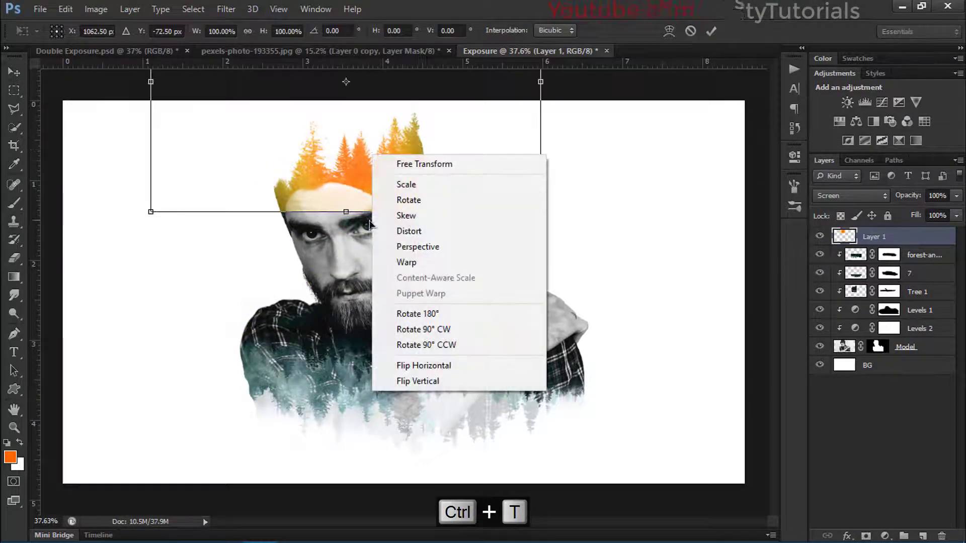
pyautogui.click(433, 385)
pyautogui.moveTo(389, 123); pyautogui.dragTo(398, 170)
pyautogui.press('Return')
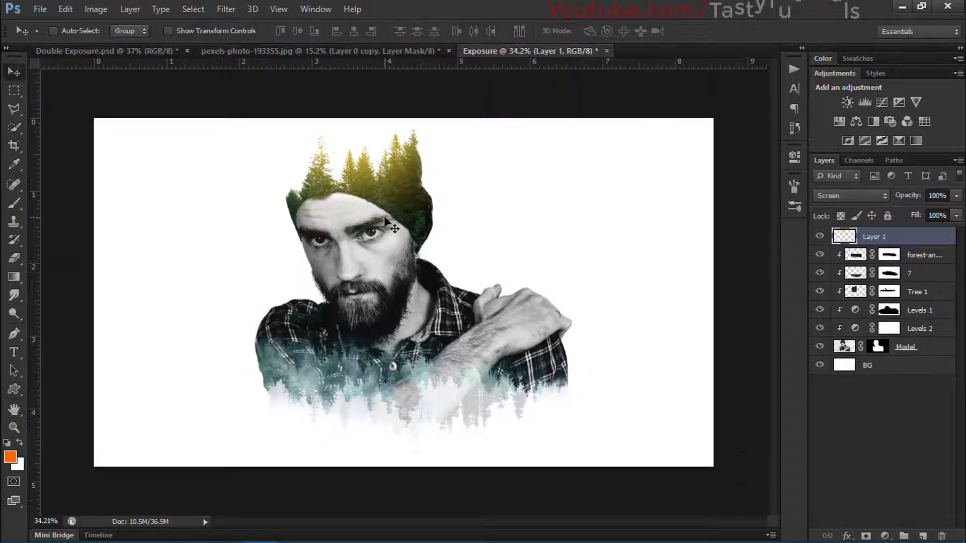
# Add a Color Balance adjustment layer above all layers with midtones at Cyan-Red +44 and Yellow-Blue -24.
pyautogui.click(920, 436)
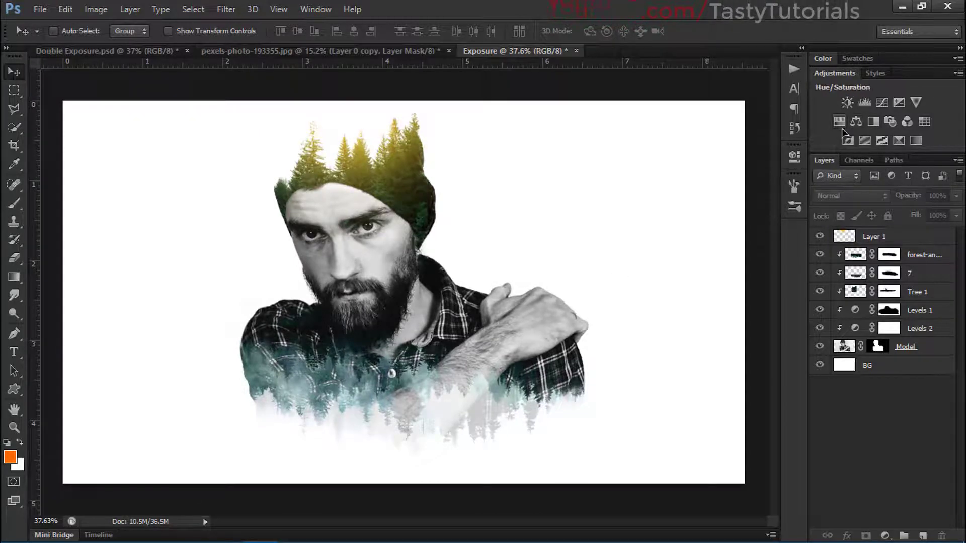
pyautogui.click(856, 122)
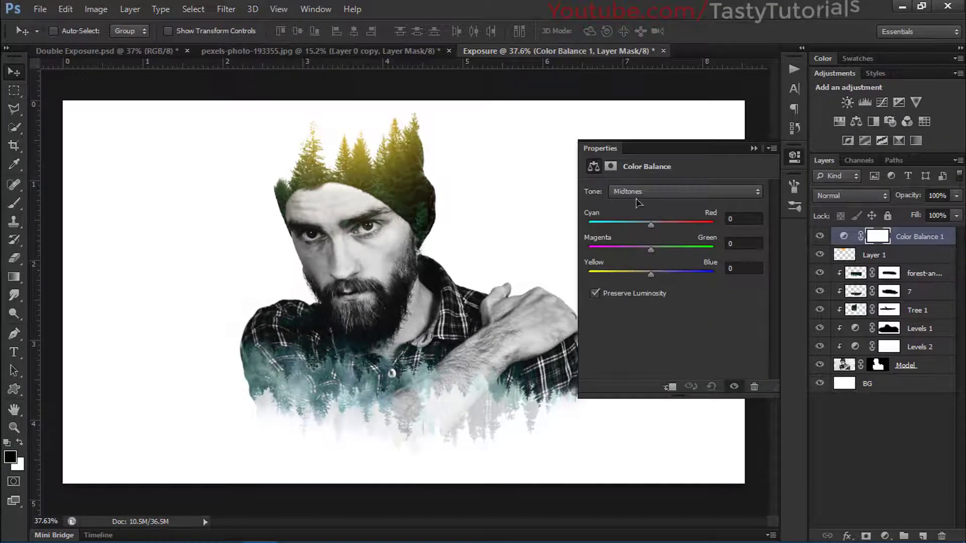
pyautogui.moveTo(650, 276); pyautogui.dragTo(636, 280)
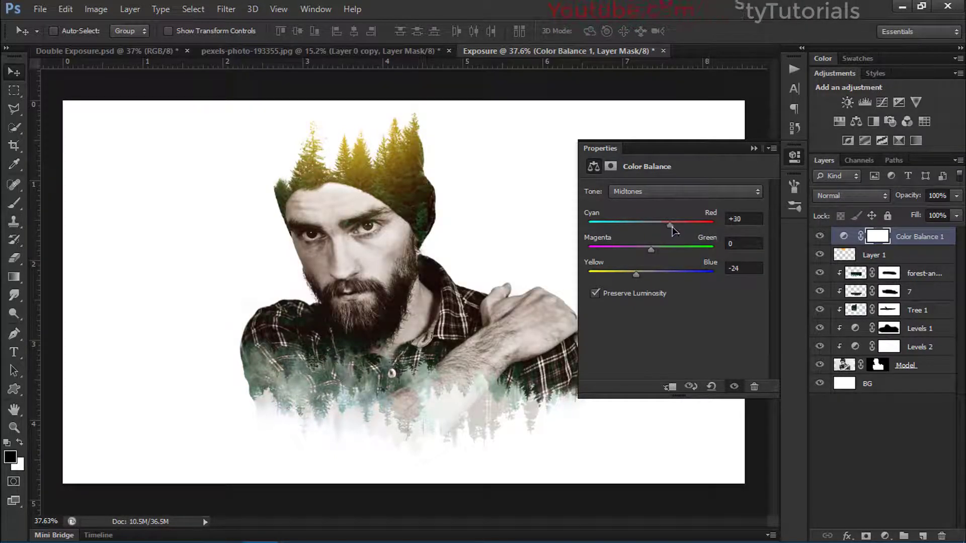
pyautogui.moveTo(672, 227); pyautogui.dragTo(678, 227)
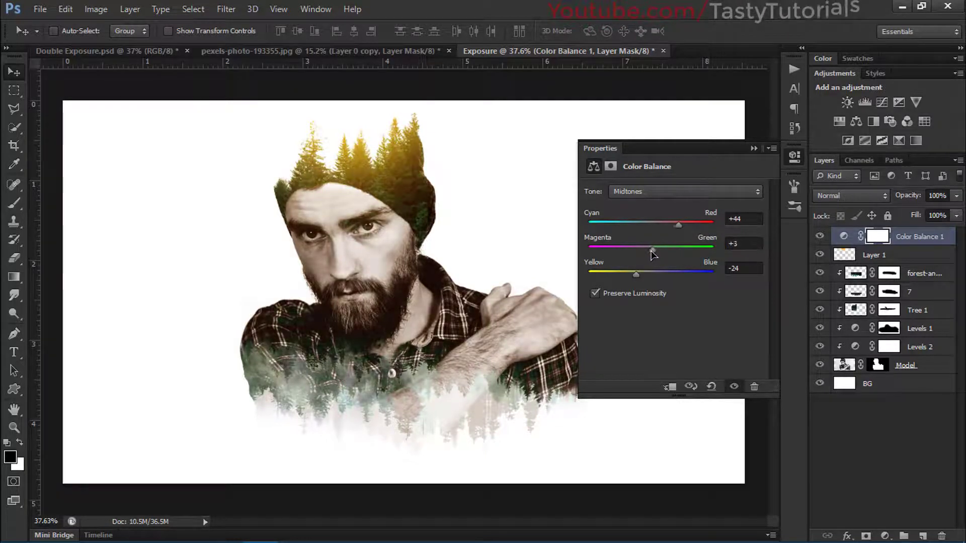
# Warm the highlights in the Color Balance adjustment with Cyan-Red at +10 and Yellow-Blue at -18.
pyautogui.click(654, 196)
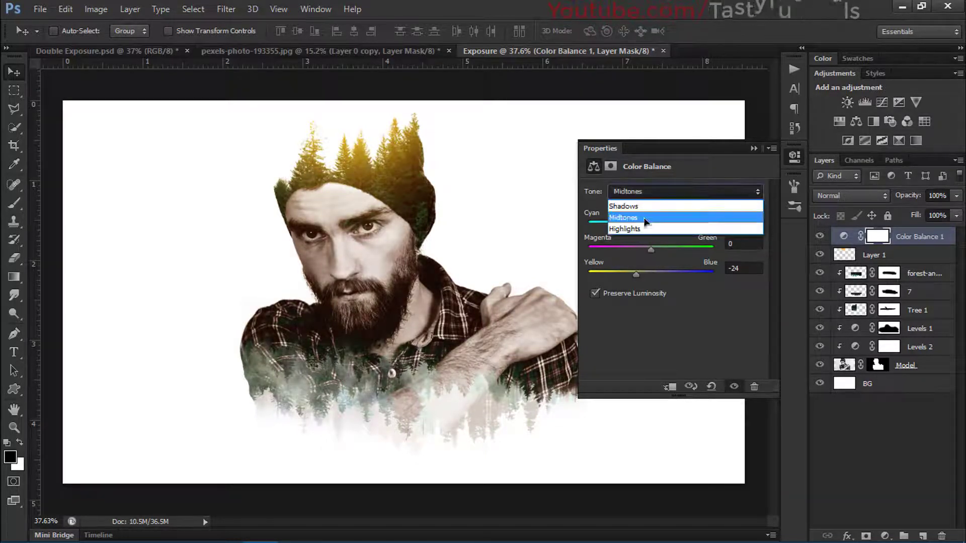
pyautogui.click(662, 226)
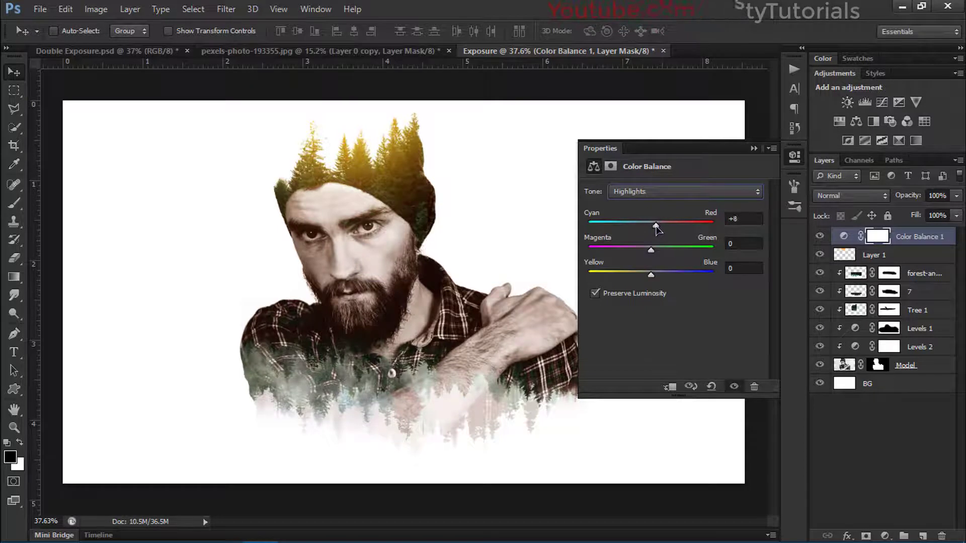
pyautogui.moveTo(650, 275); pyautogui.dragTo(640, 277)
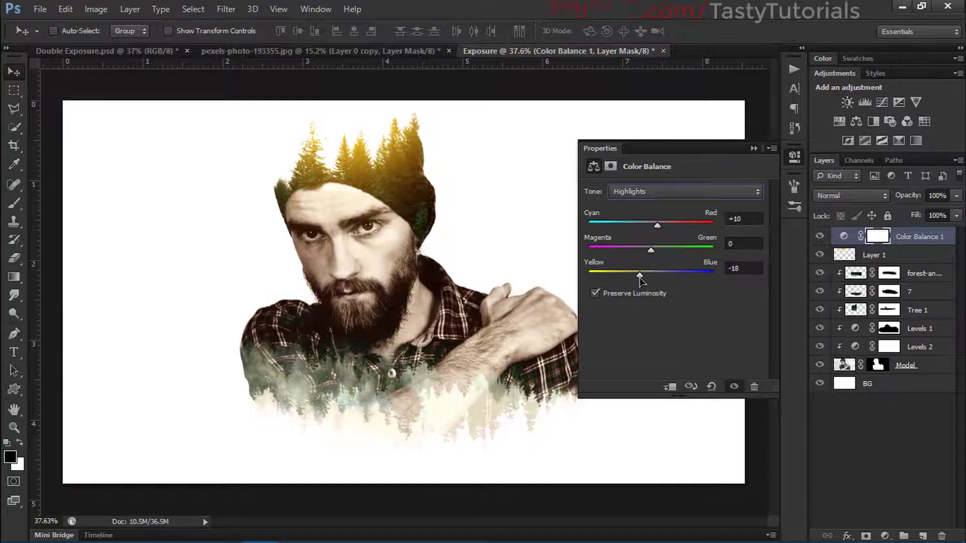
# Set the Color Balance shadows to Cyan-Red +19, Magenta-Green +3 and Yellow-Blue +12, and collapse the adjustment's properties.
pyautogui.click(658, 196)
pyautogui.click(657, 214)
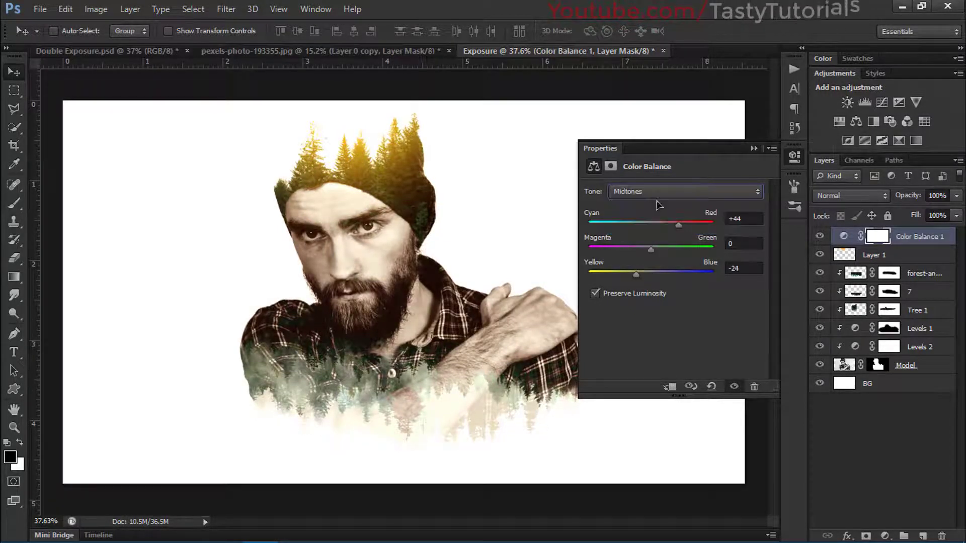
pyautogui.click(658, 196)
pyautogui.click(655, 203)
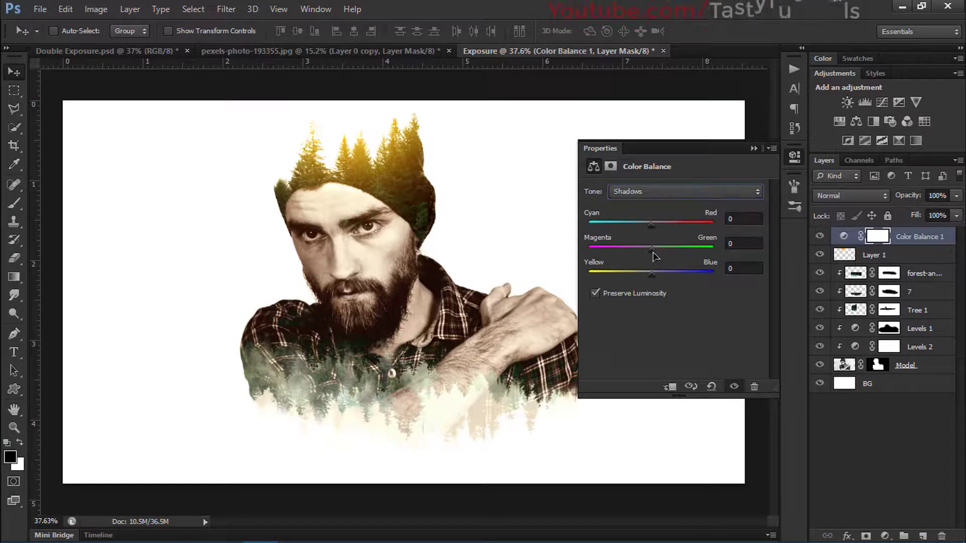
pyautogui.moveTo(653, 257); pyautogui.dragTo(665, 229)
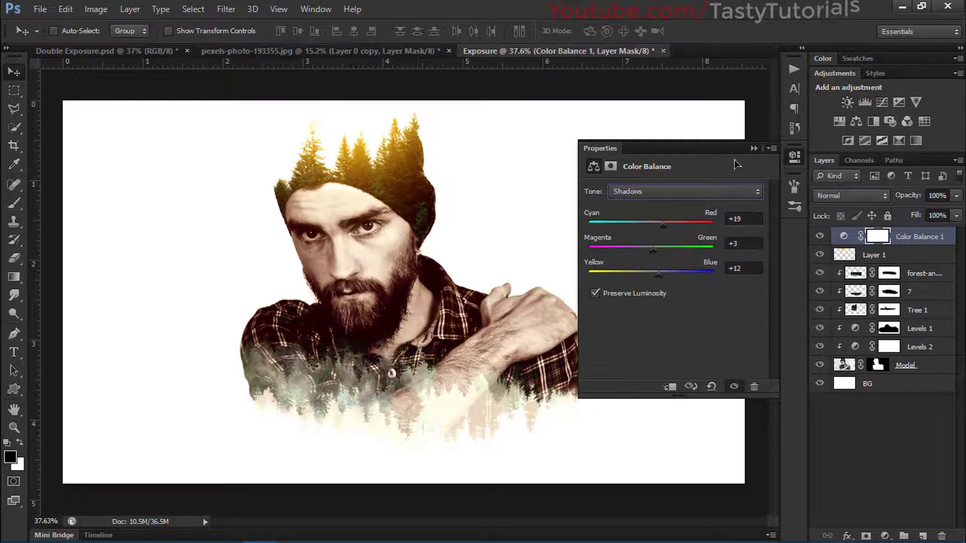
pyautogui.click(753, 149)
# Check what layer 7 and the forest layer above it contribute by hiding and reshowing each, and review the whole composite.
pyautogui.scroll(-1, 410, 293)
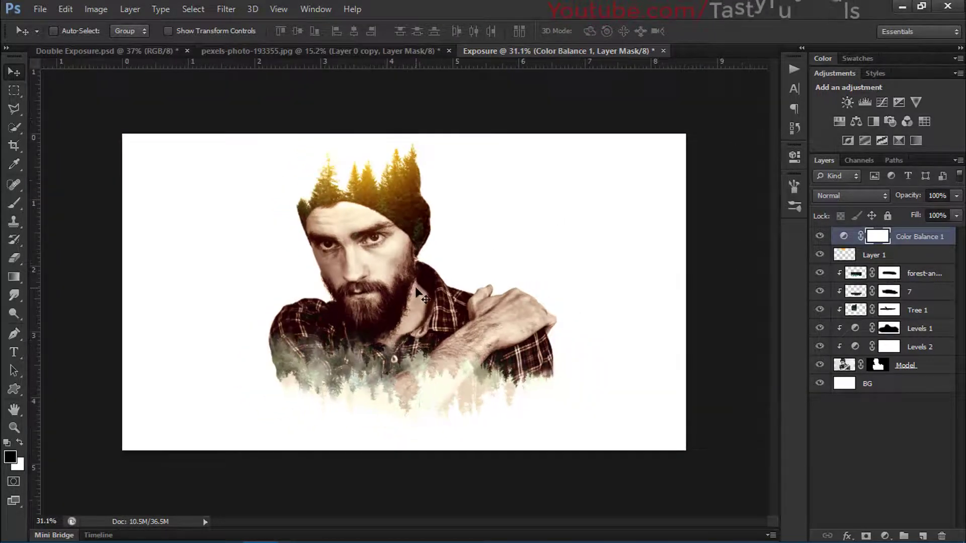
pyautogui.click(820, 292)
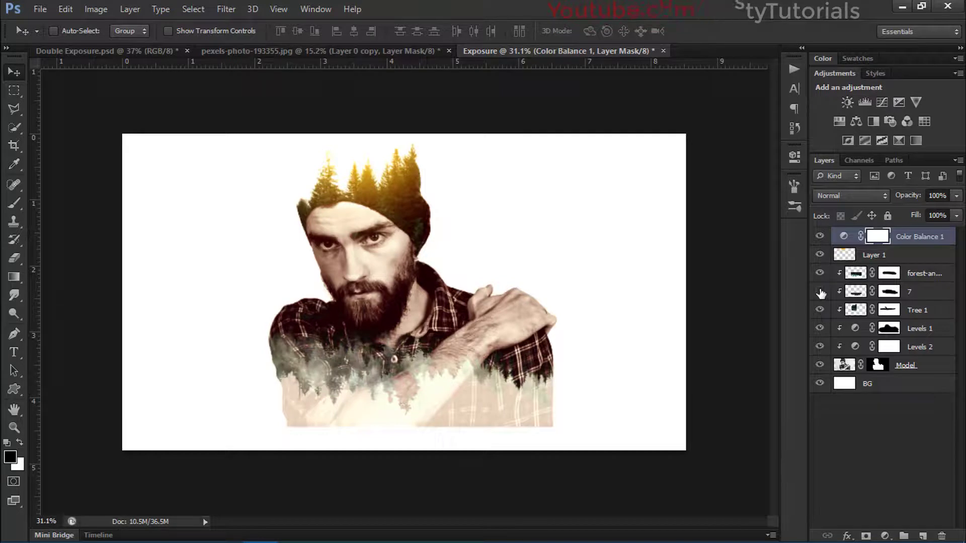
pyautogui.click(820, 292)
pyautogui.click(820, 272)
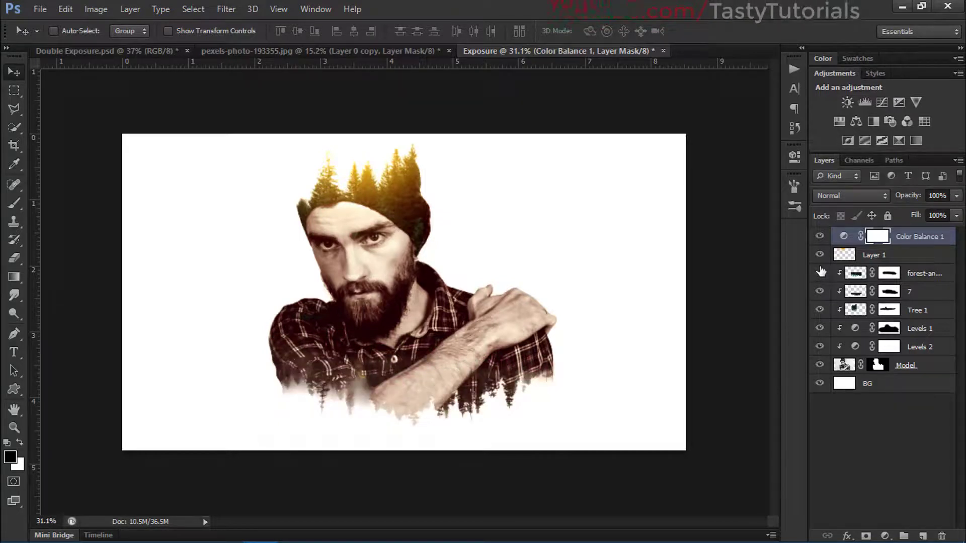
pyautogui.click(819, 272)
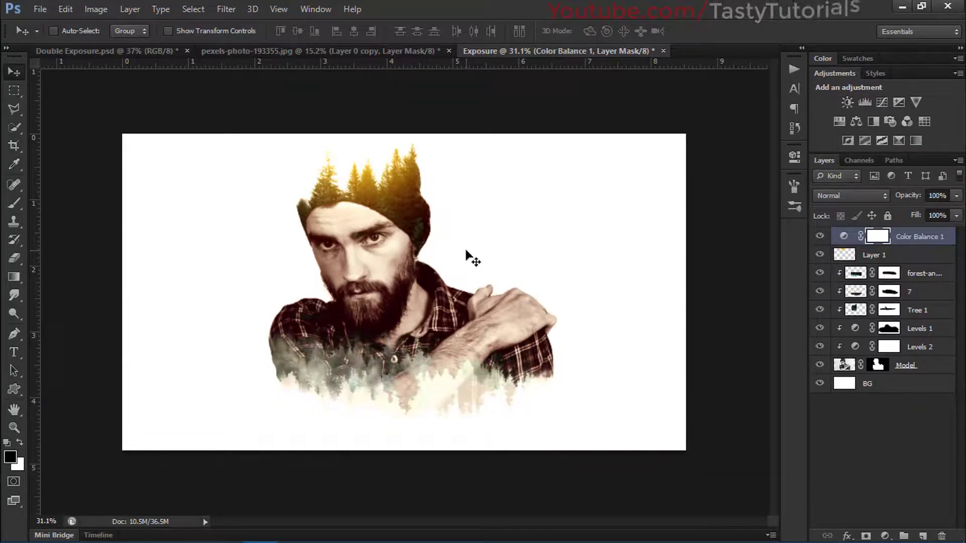
pyautogui.scroll(3, 352, 293)
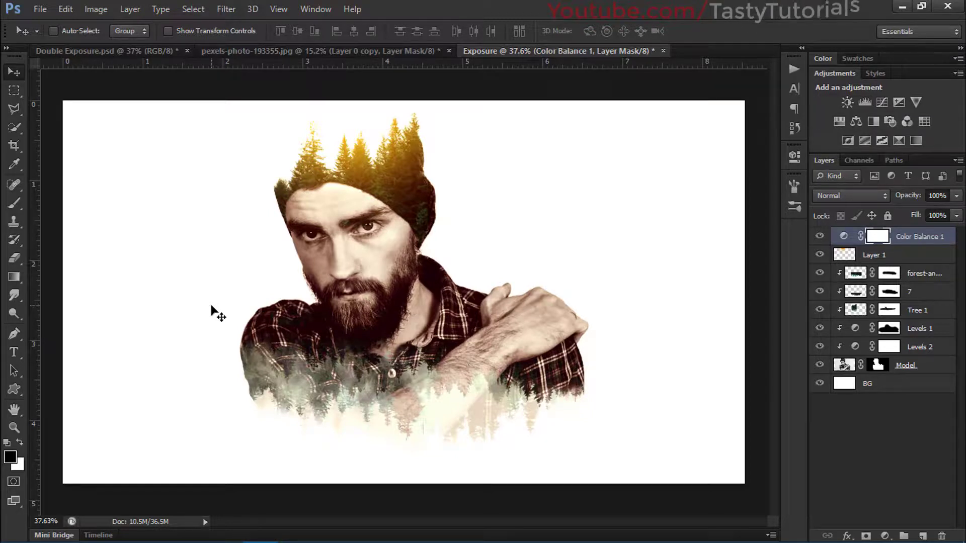
pyautogui.scroll(-1, 218, 313)
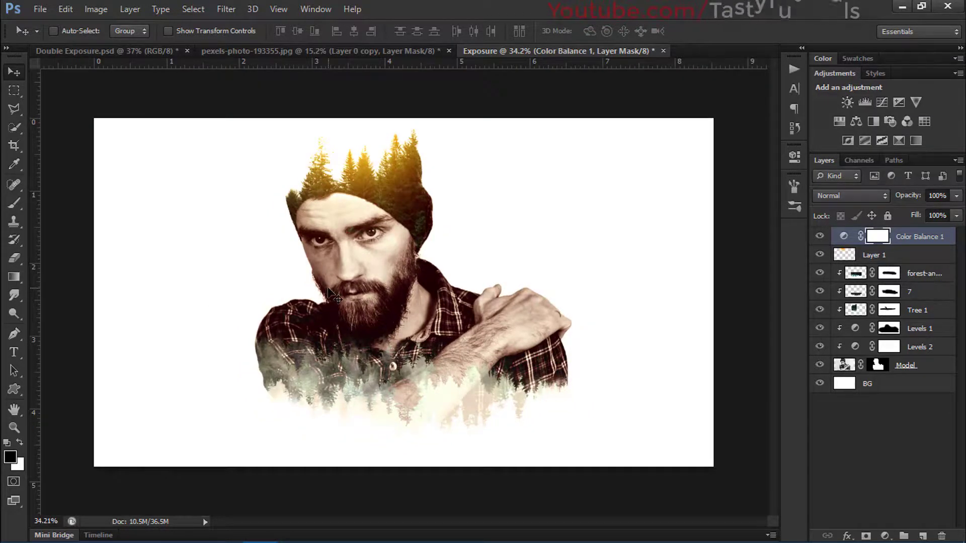